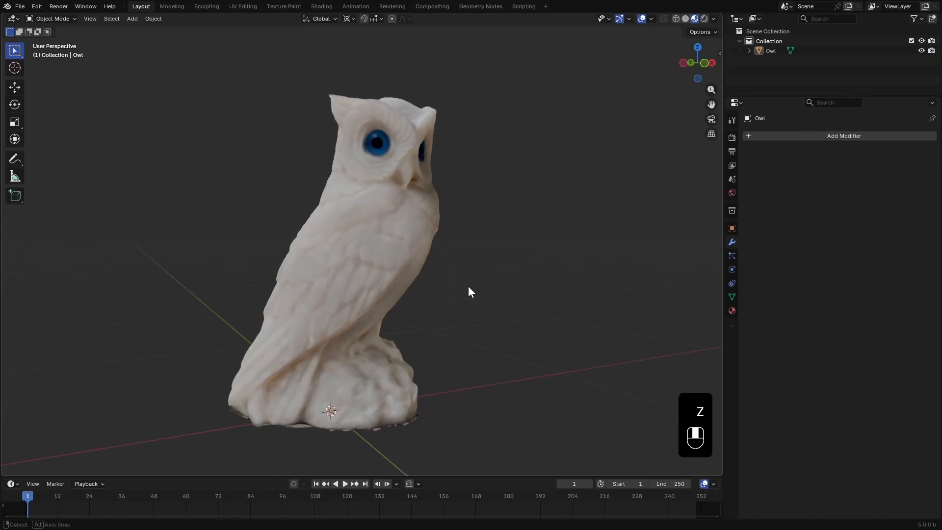
Display the splash screen to check the program version, and close it again
scroll(472, 285, "down", 2)
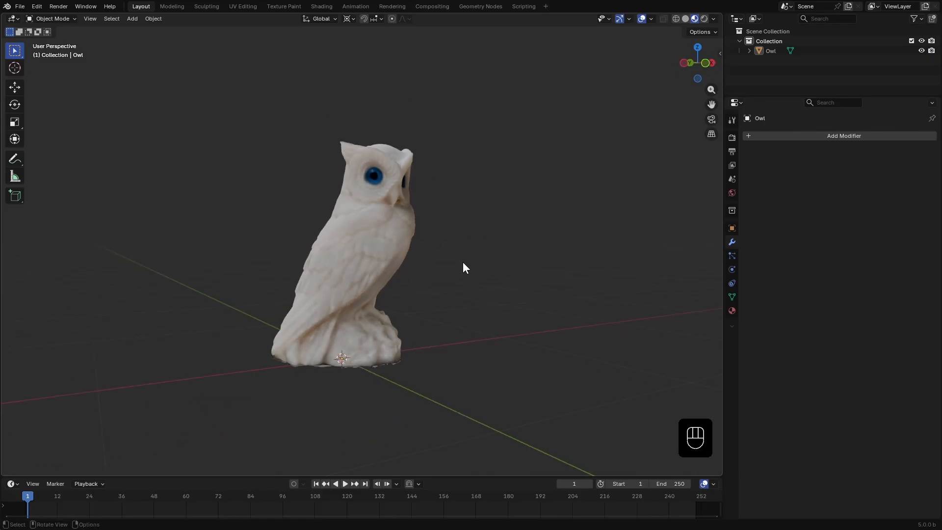
left_click(7, 6)
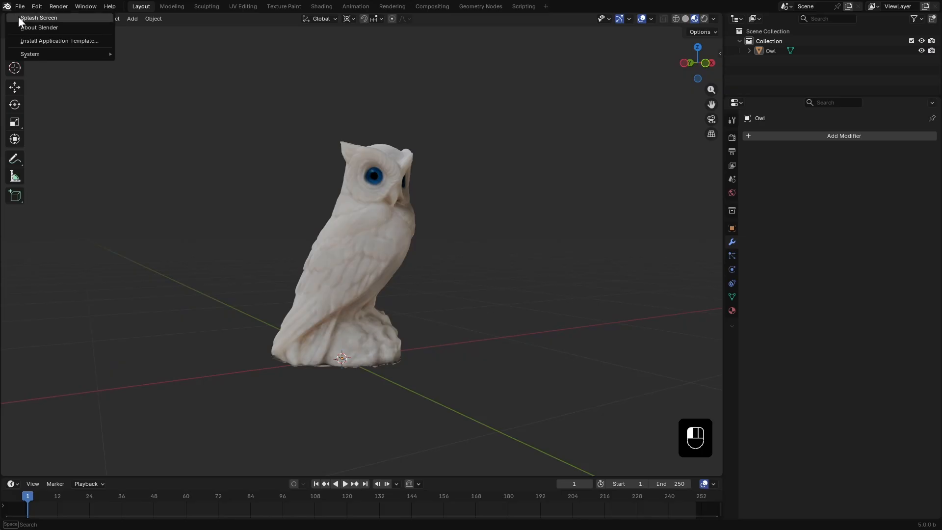
left_click(20, 16)
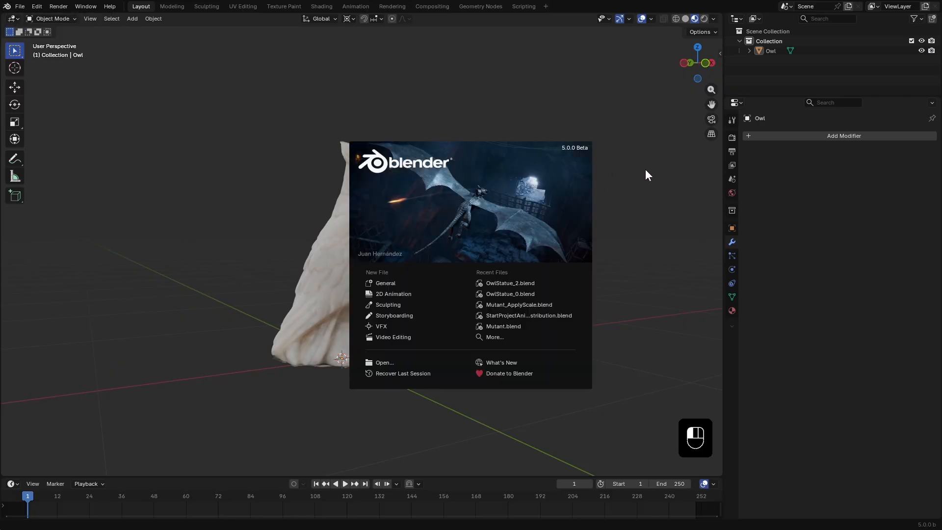
left_click(646, 169)
Check in the preferences' file paths that the ParticlesFXs_V1 asset library uses the Append import method
left_click(37, 6)
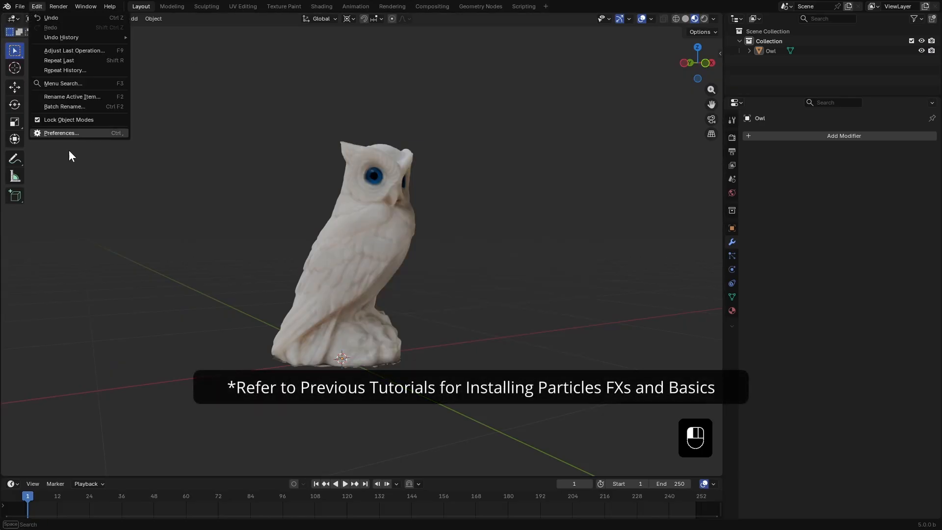
left_click(70, 132)
left_click_drag(313, 99, 290, 89)
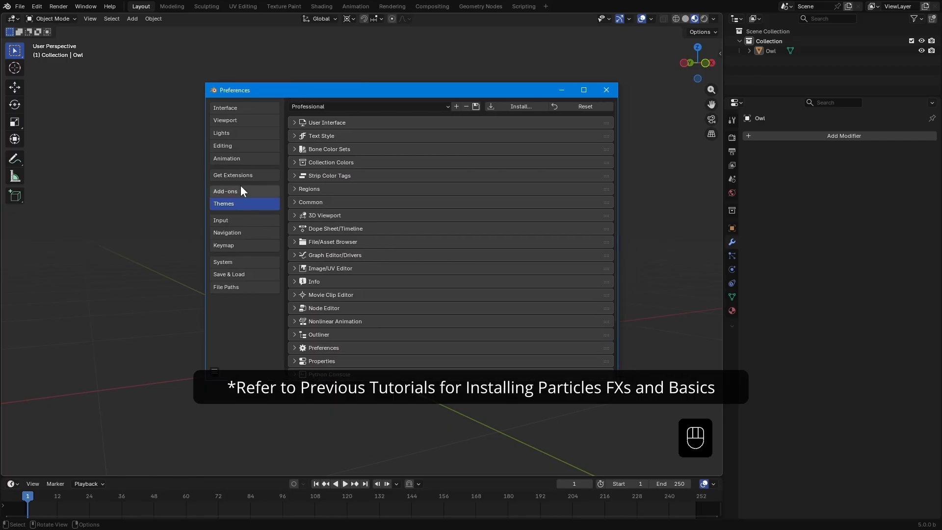
left_click(238, 285)
left_click(299, 105)
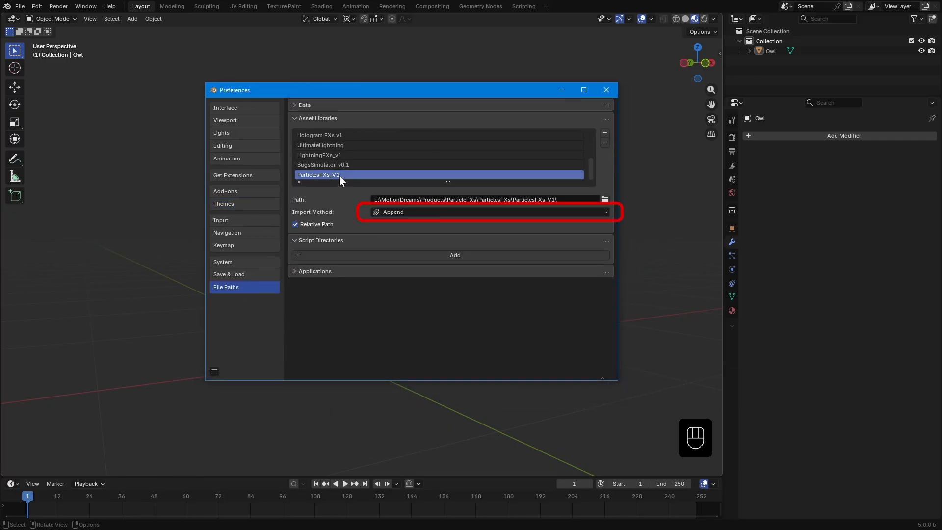
left_click(407, 212)
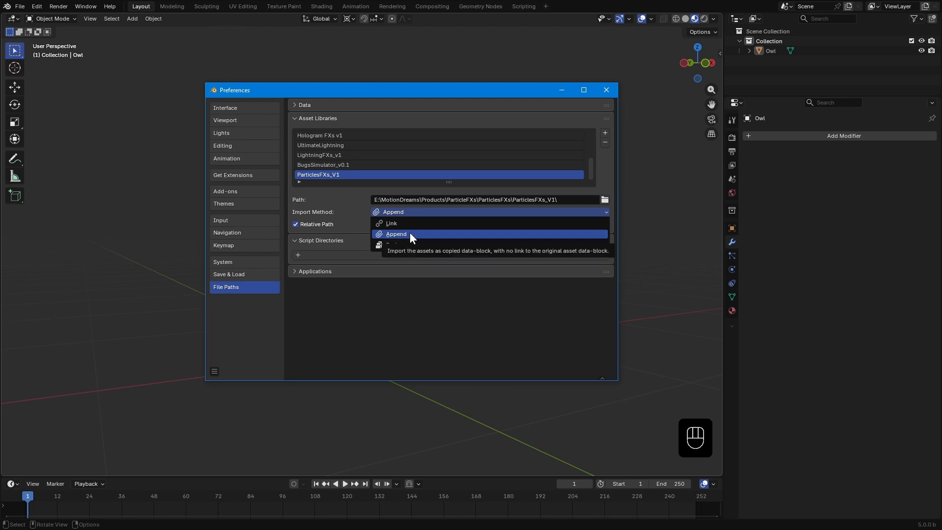
left_click(405, 210)
left_click(404, 212)
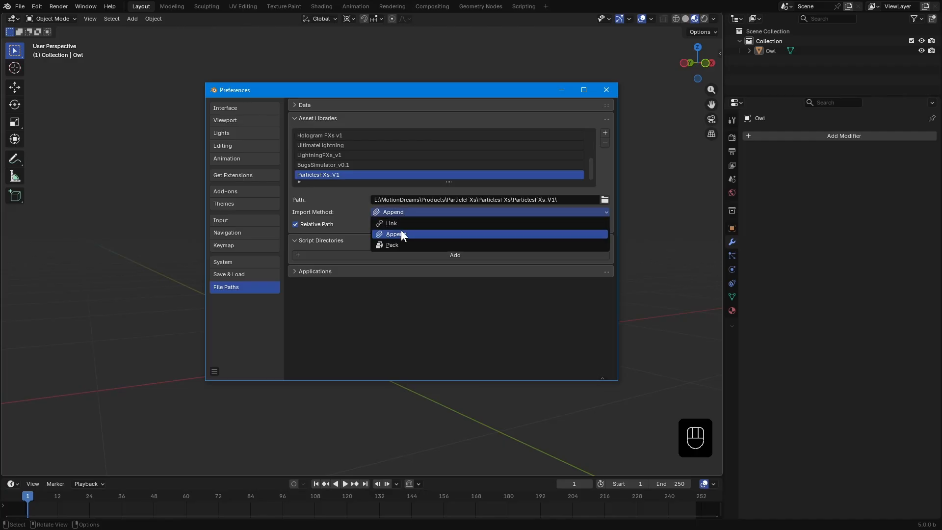
left_click(404, 210)
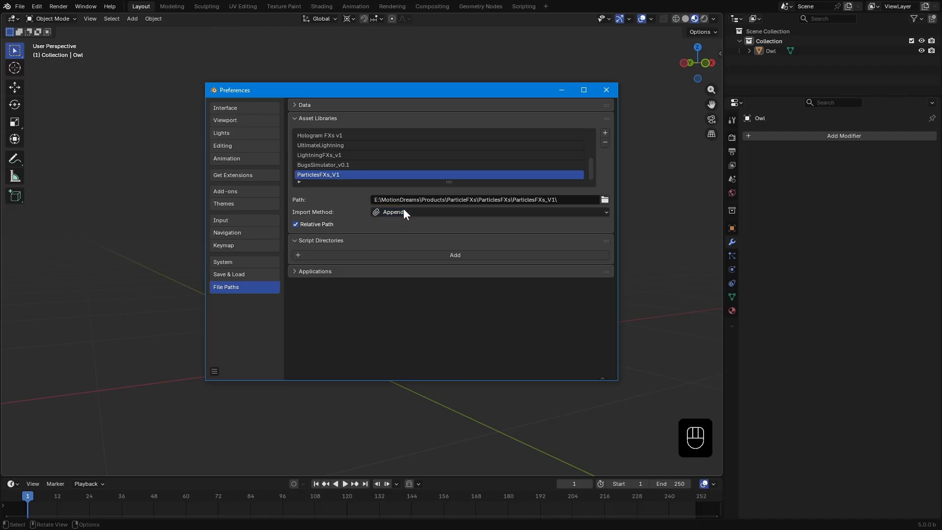
left_click(606, 90)
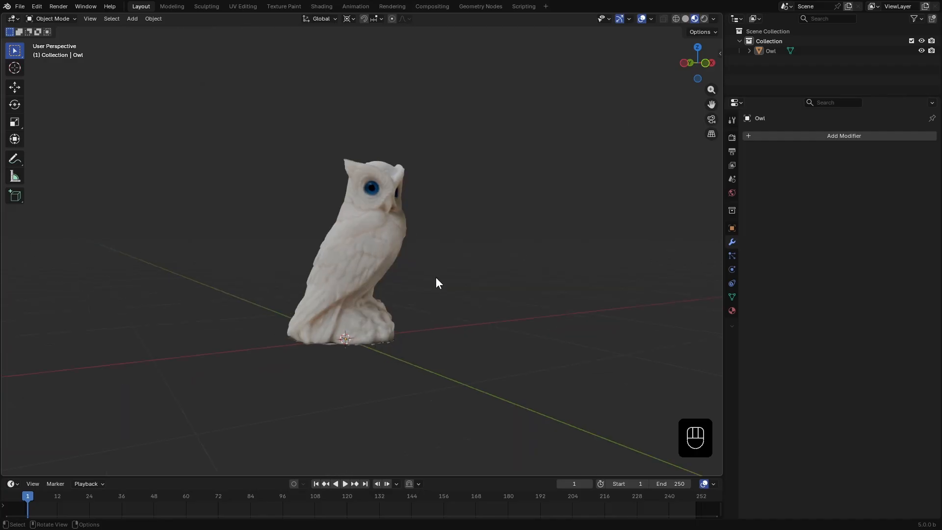
Widen the properties editor and enlarge the timeline to make room for the modifier settings
mouse_move(513, 290)
middle_mouse_down()
mouse_move(386, 289)
mouse_move(495, 286)
middle_mouse_up()
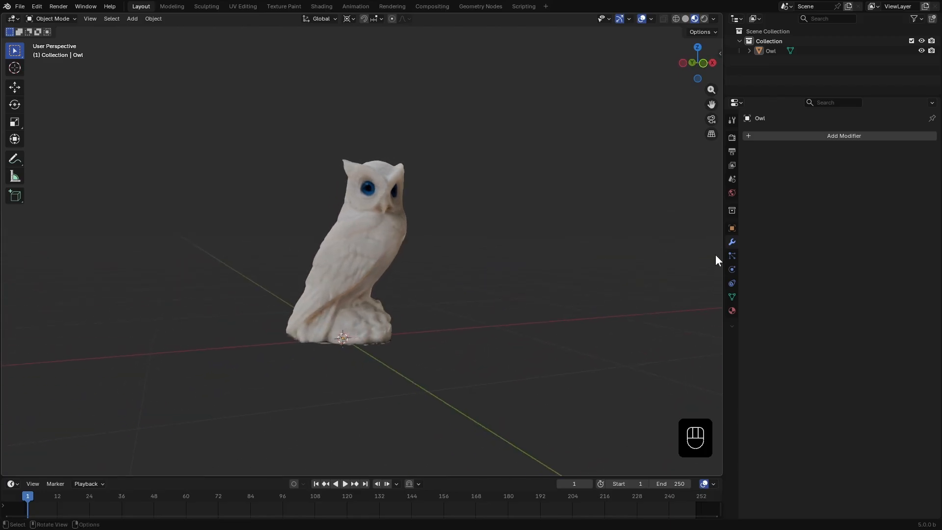
left_click_drag(725, 253, 674, 255)
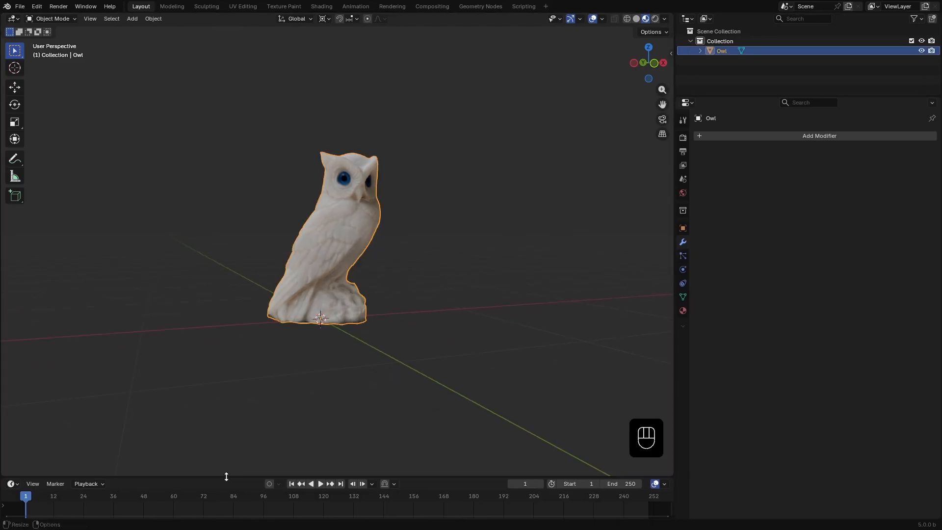
left_click_drag(225, 476, 229, 463)
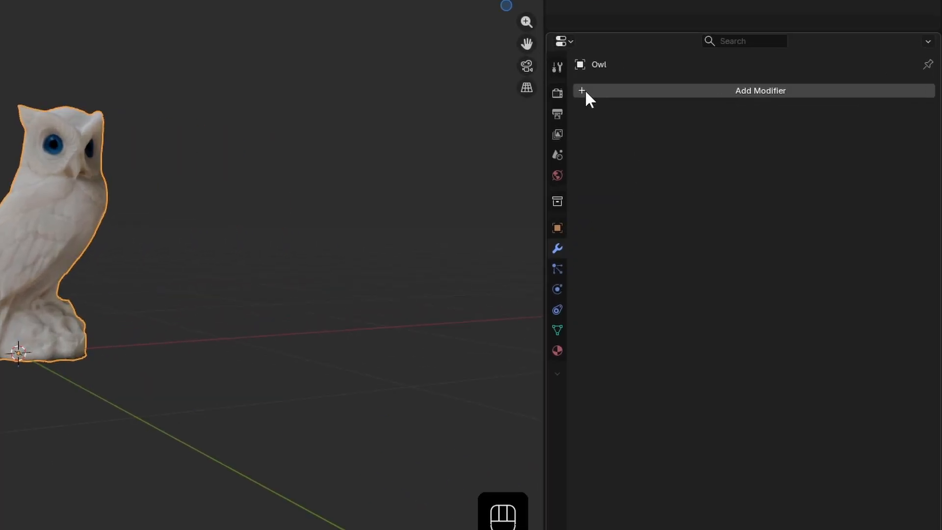
Add the ParticleFXs 0x_Emitter modifier to the owl
left_click(700, 137)
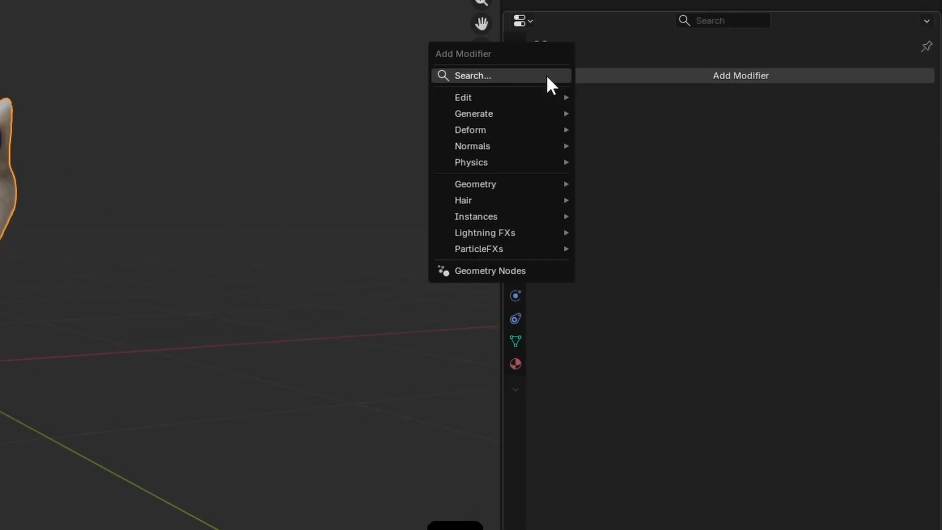
mouse_move(491, 247)
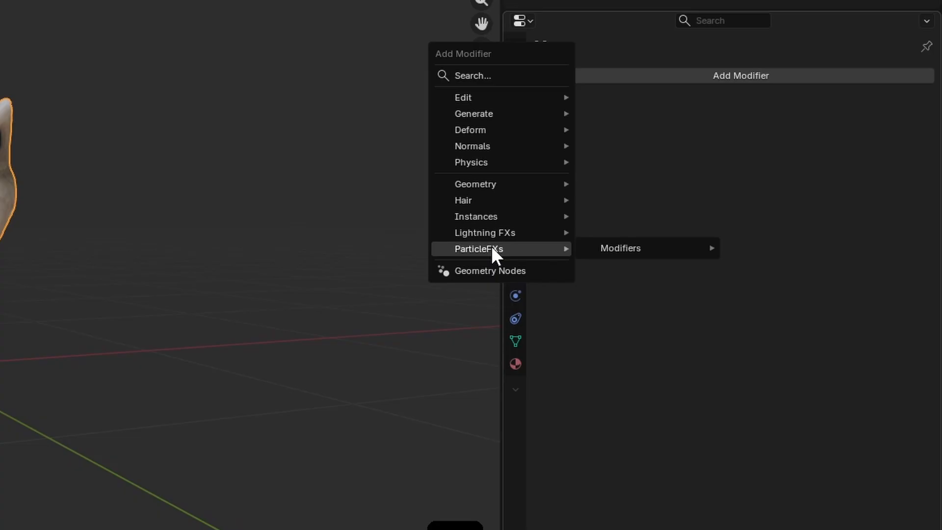
mouse_move(633, 246)
mouse_move(776, 247)
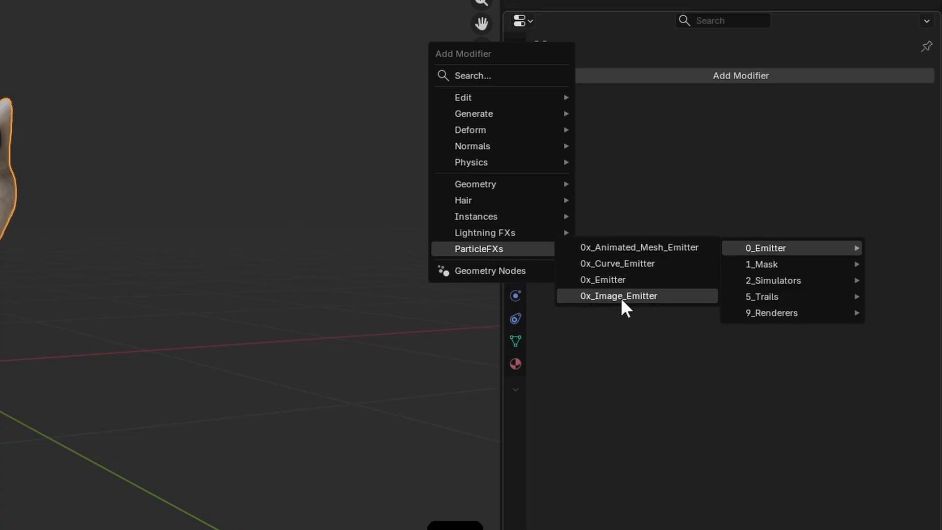
left_click(620, 280)
middle_click_drag(139, 433, 159, 413, "shift")
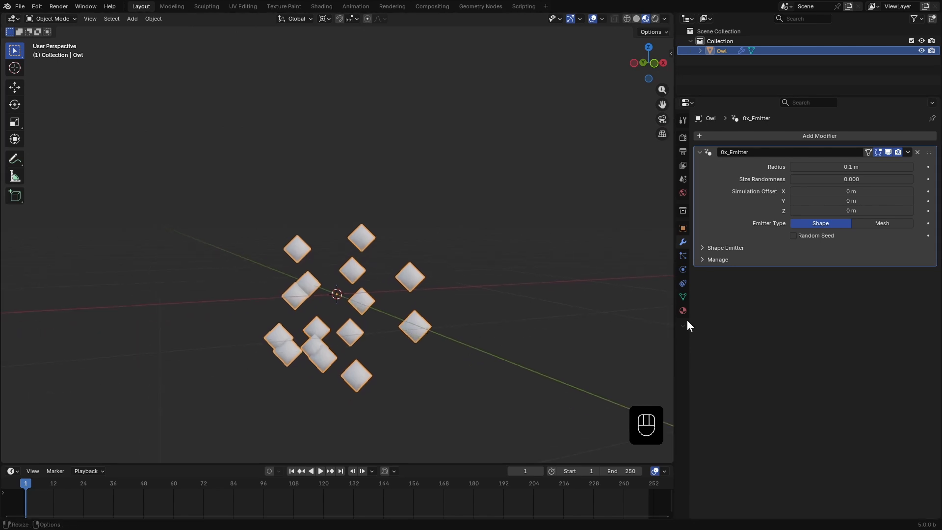
Set the emitter type to Mesh and enable Self so the owl's own mesh emits the particles
left_click(866, 223)
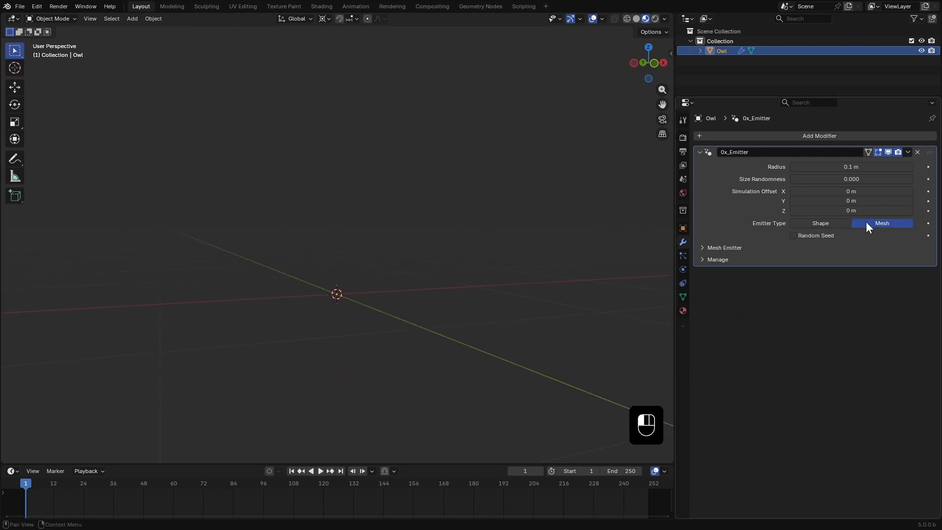
left_click(714, 250)
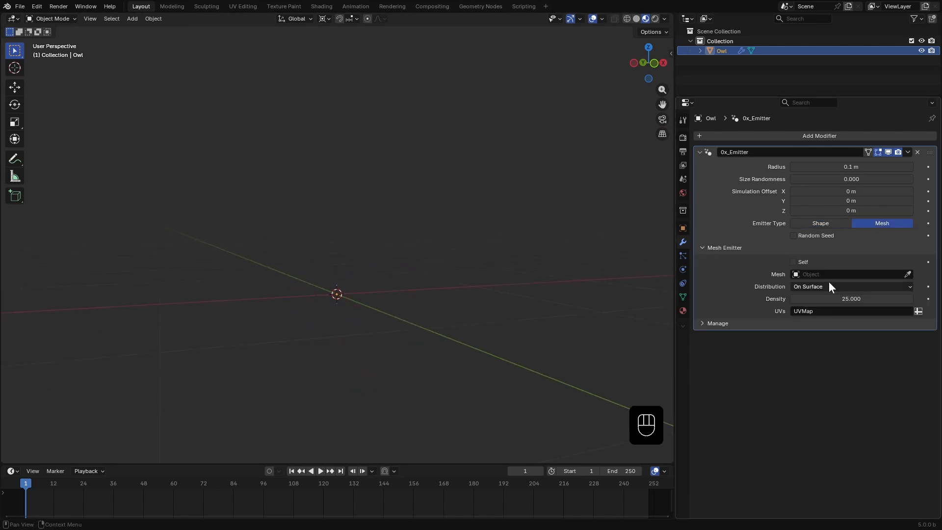
left_click(794, 262)
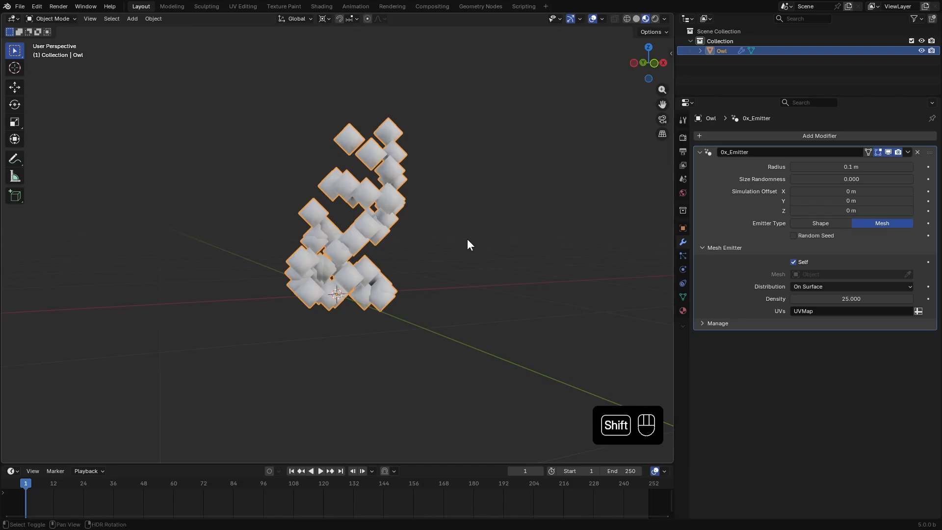
Switch the viewport to solid shading
middle_click_drag(468, 244, 429, 261)
key("z")
left_click(487, 256)
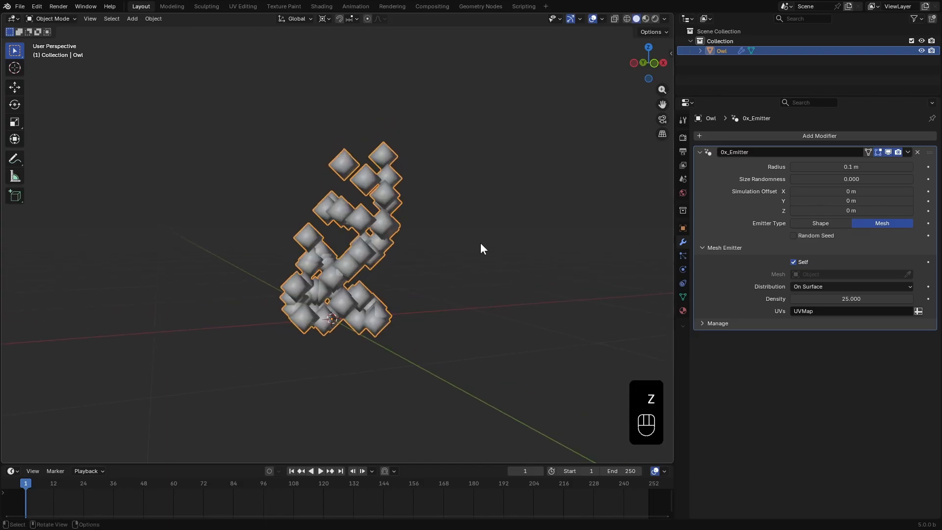
Set the mesh emitter's density to 1000 and reduce the particle radius to 0.008 m
left_click_drag(851, 167, 784, 167, "shift")
left_click(846, 296)
type("1000")
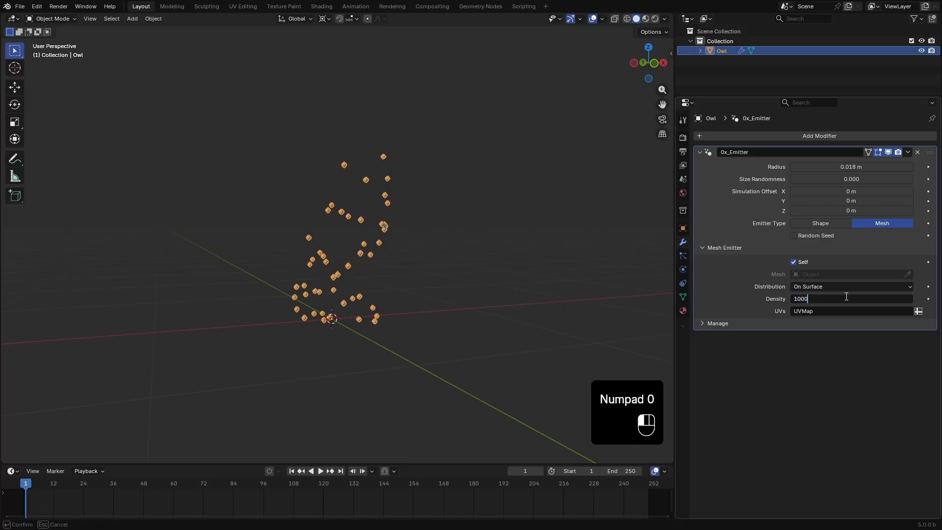
key("Return")
left_click_drag(850, 167, 823, 167, "shift")
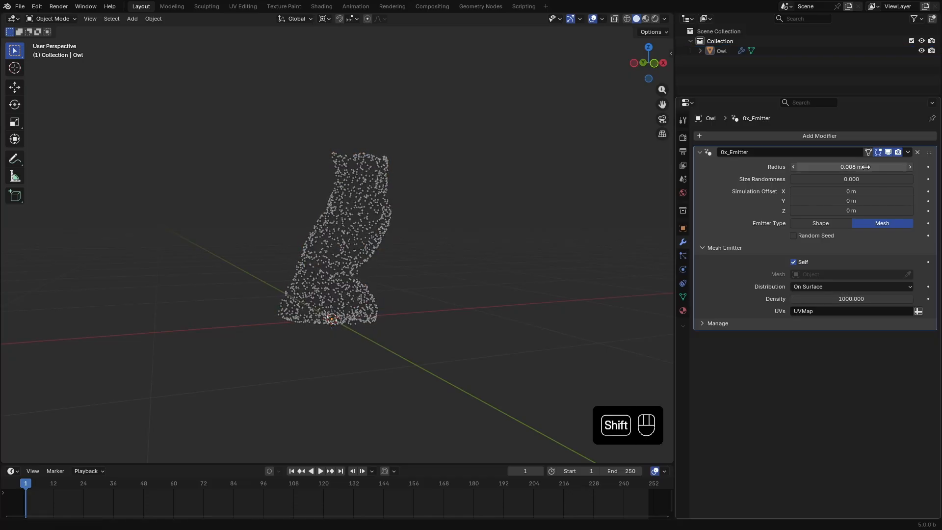
Review the emitter's distribution options and compare its UVs attribute with the name of the owl mesh's UV map
left_click(820, 288)
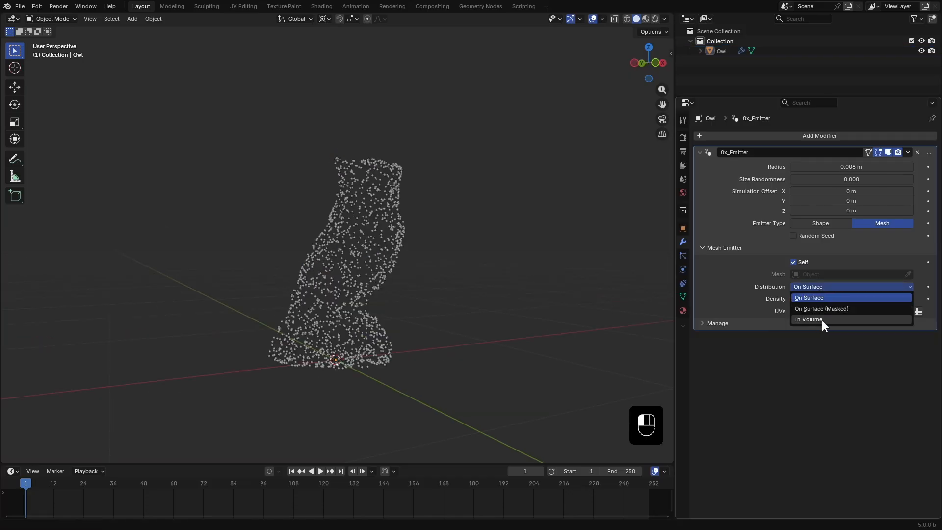
left_click(823, 297)
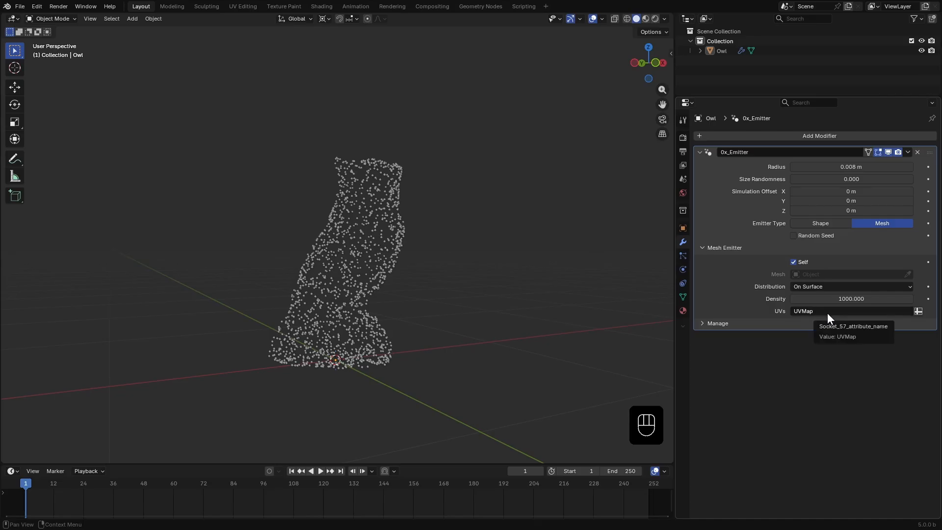
left_click(682, 297)
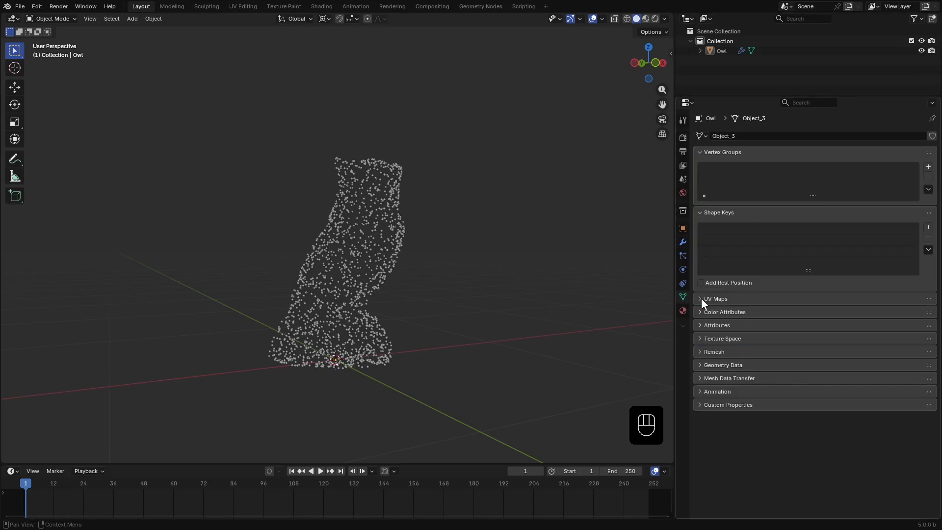
left_click(705, 299)
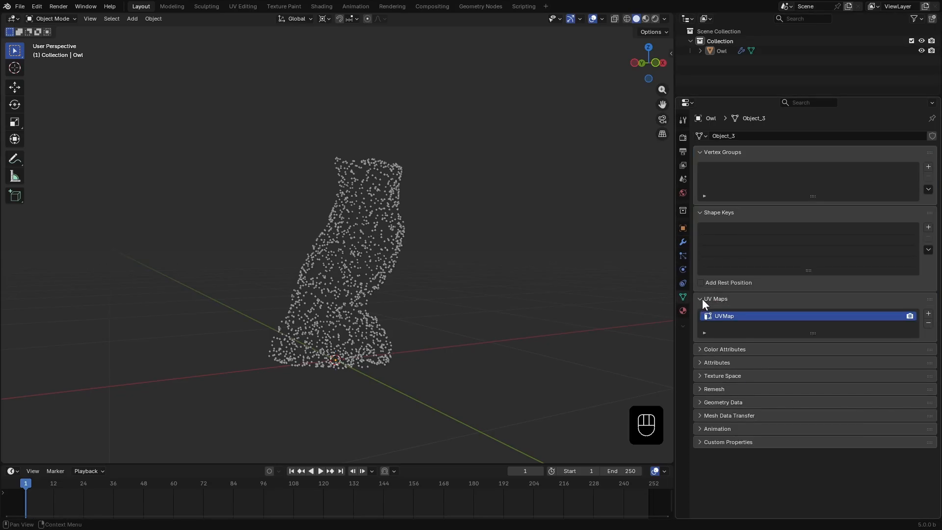
double_click(728, 316)
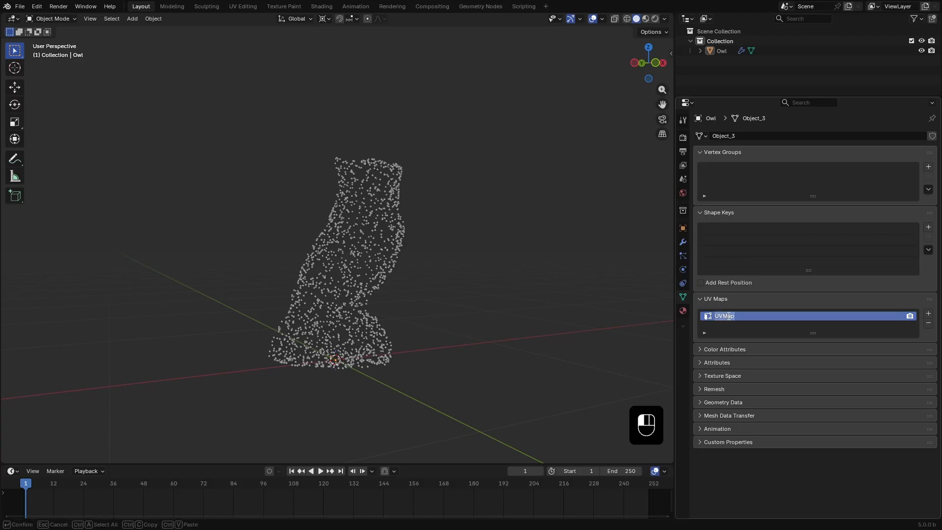
key("ctrl+c")
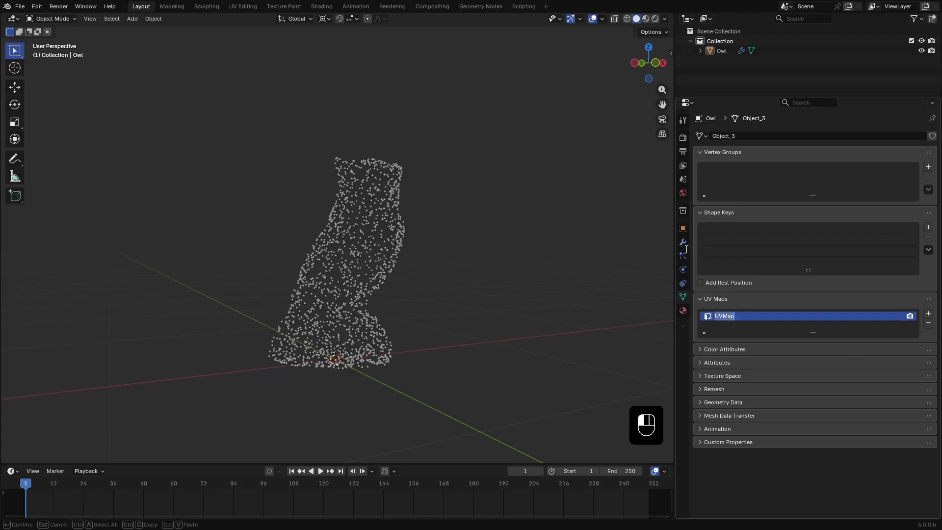
key("Escape")
left_click(682, 242)
left_click(804, 310)
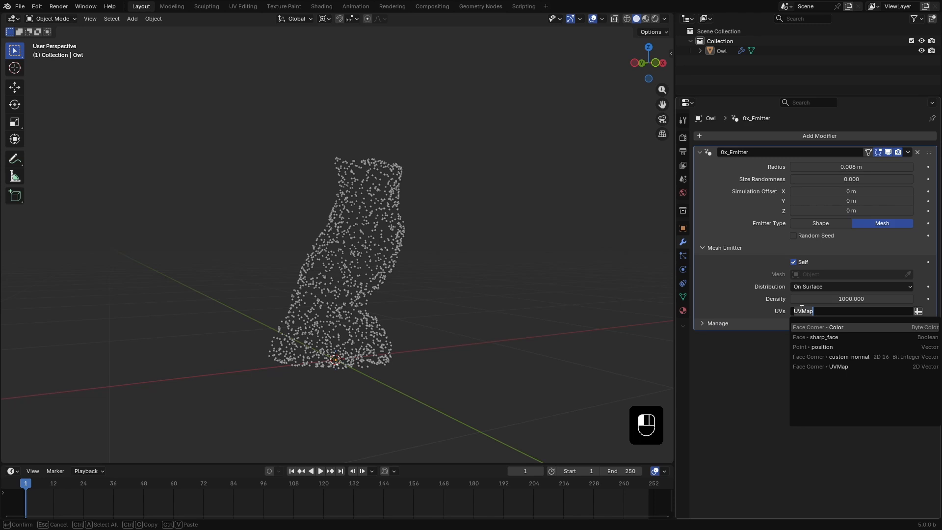
left_click(752, 307)
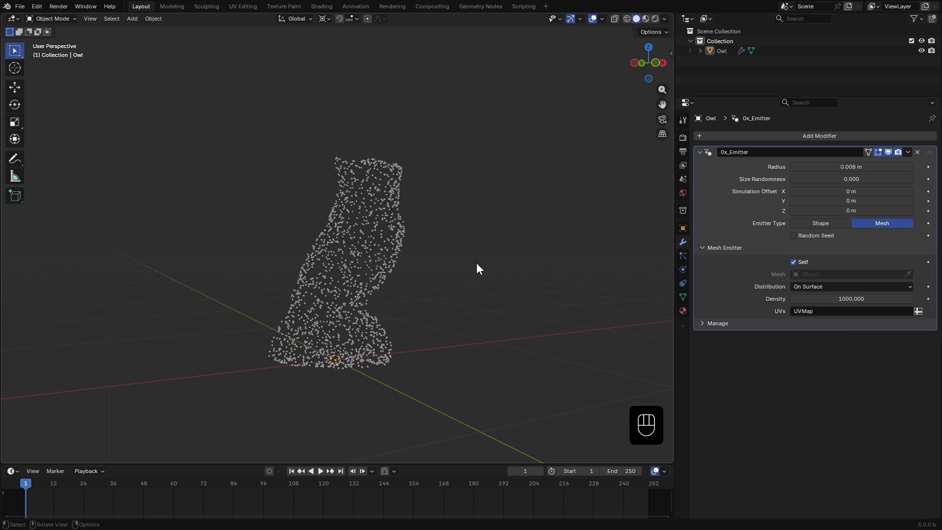
Play the animation briefly to preview the emitted particles, and return to the first frame
key("space")
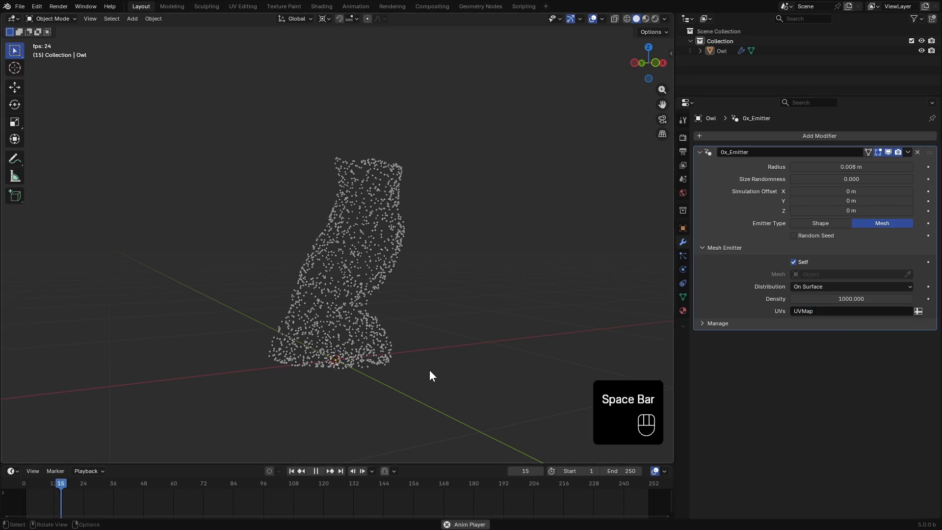
key("space")
left_click(292, 470)
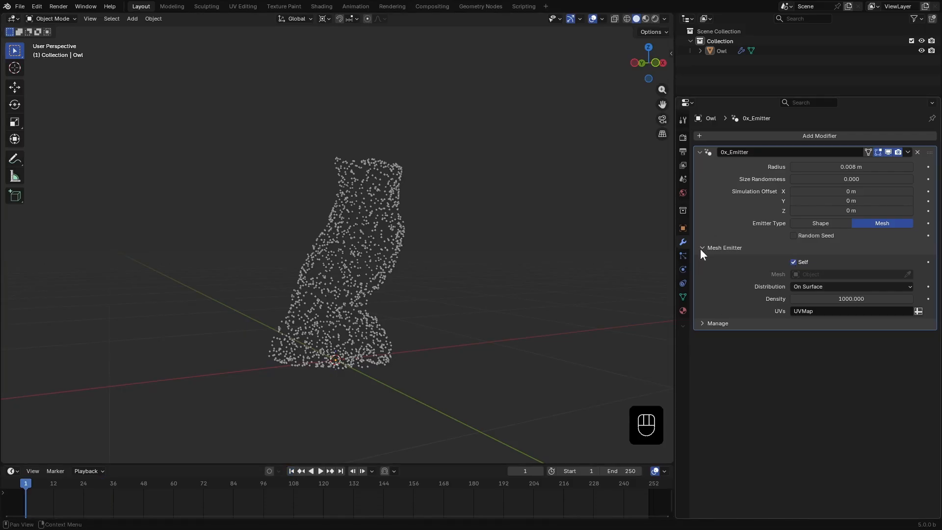
Add the ParticleFXs 1_MaskSphere modifier to the owl after the emitter
left_click(698, 151)
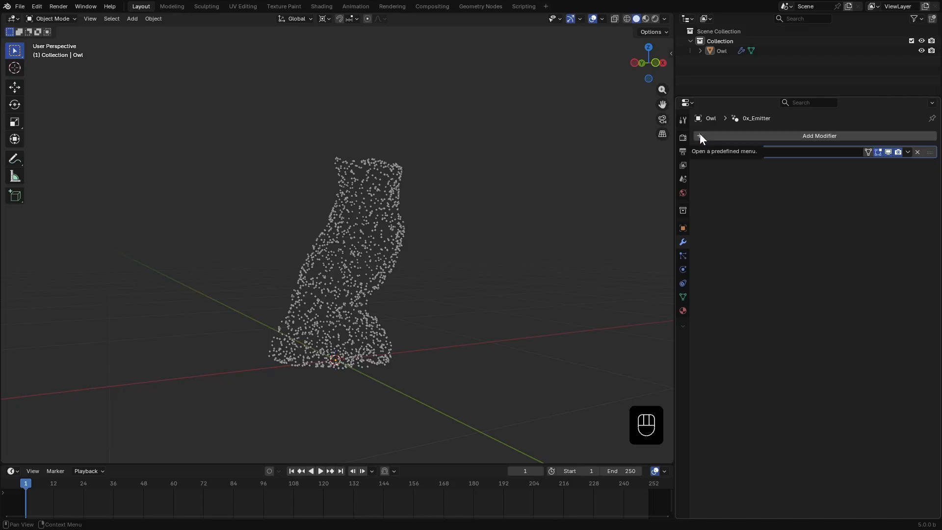
middle_click_drag(655, 168, 678, 148)
left_click(699, 137)
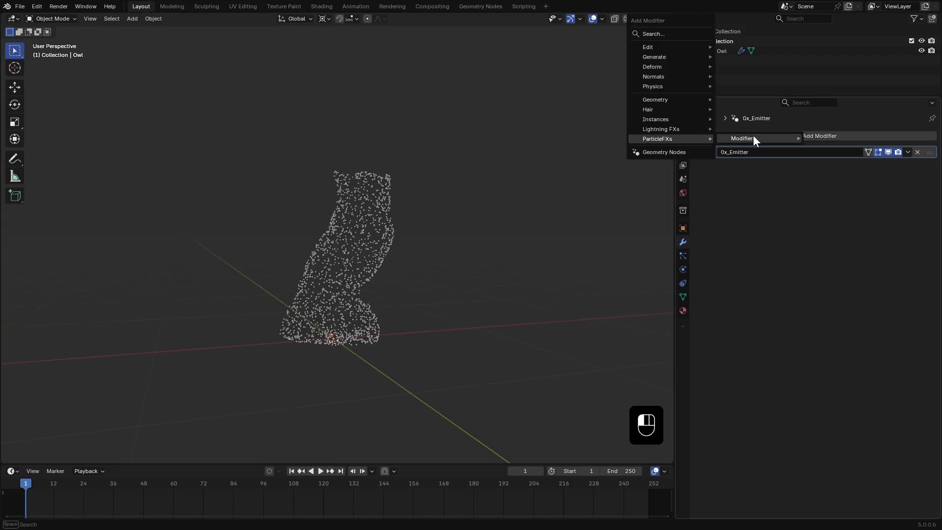
mouse_move(755, 139)
mouse_move(836, 149)
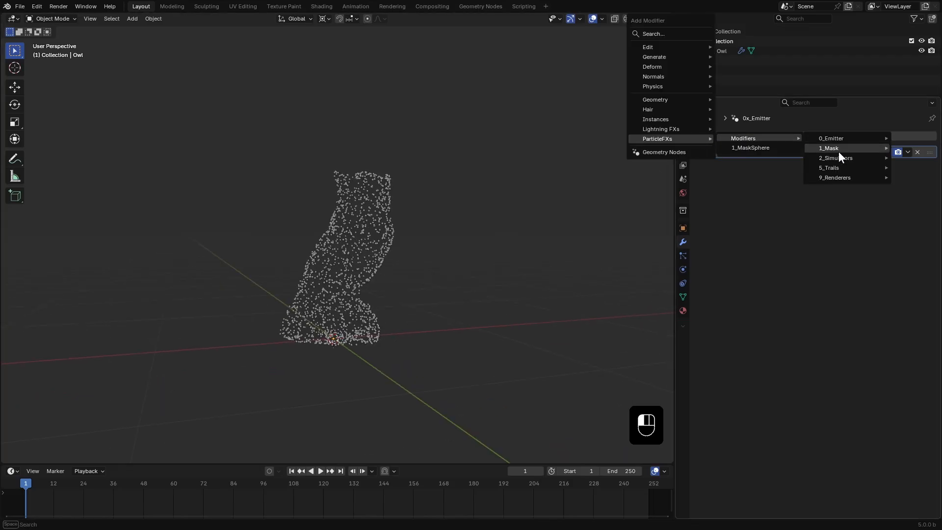
left_click(746, 148)
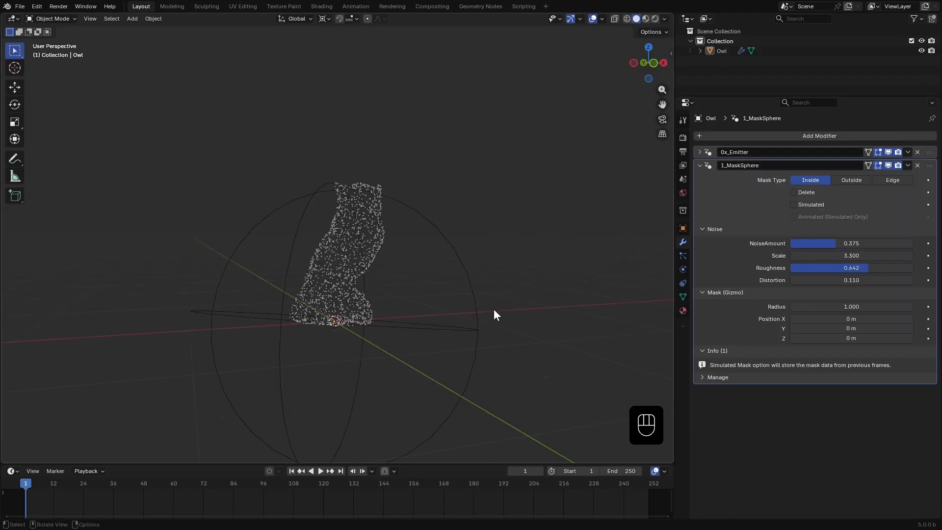
Change the owl's rotation mode to XYZ Euler and apply its rotation
left_click(722, 52)
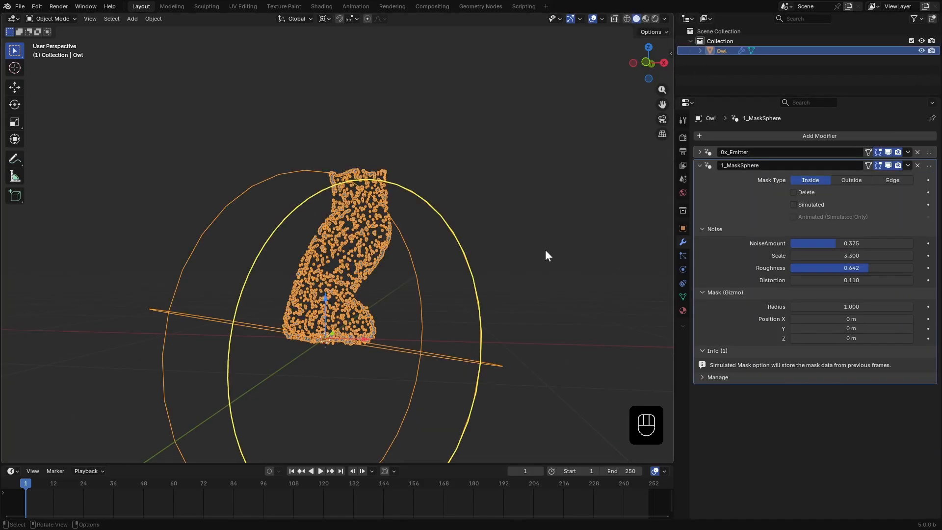
key("n")
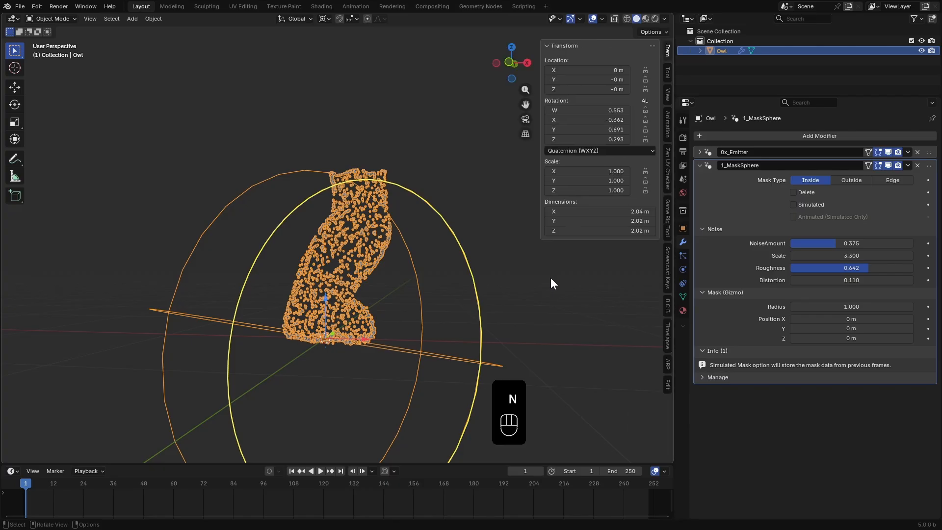
left_click(572, 150)
left_click(556, 185)
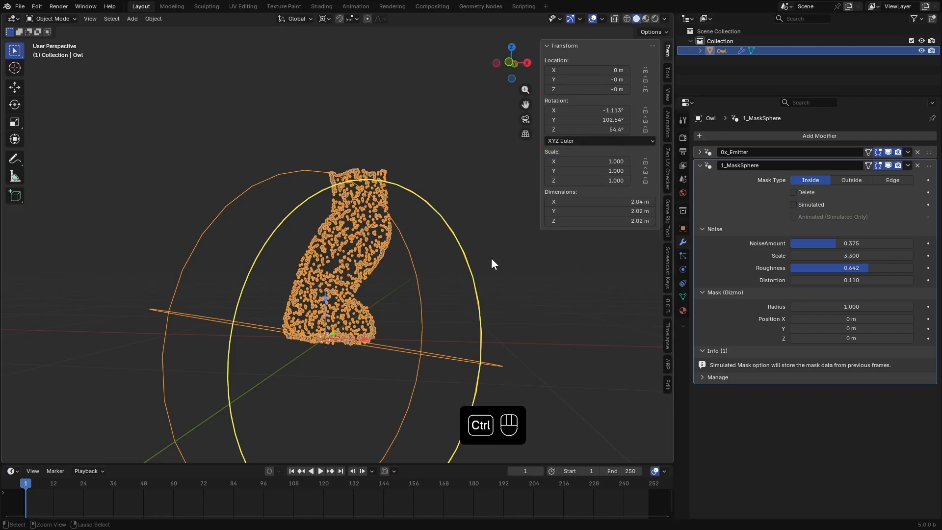
key("ctrl+a")
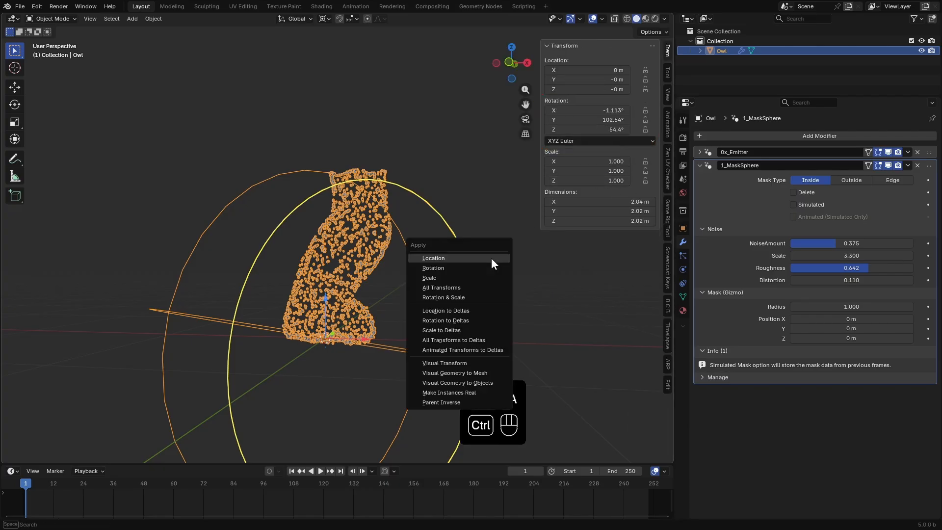
left_click(449, 270)
left_click(535, 277)
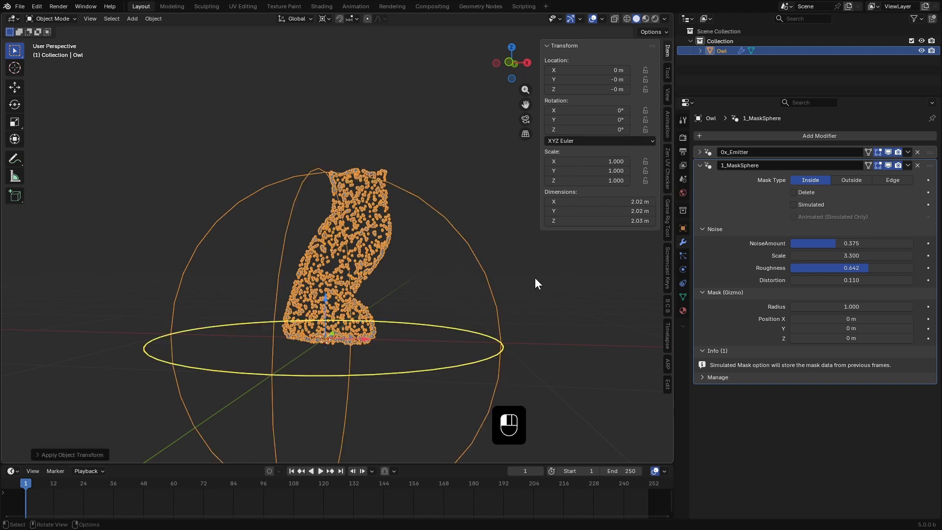
key("n")
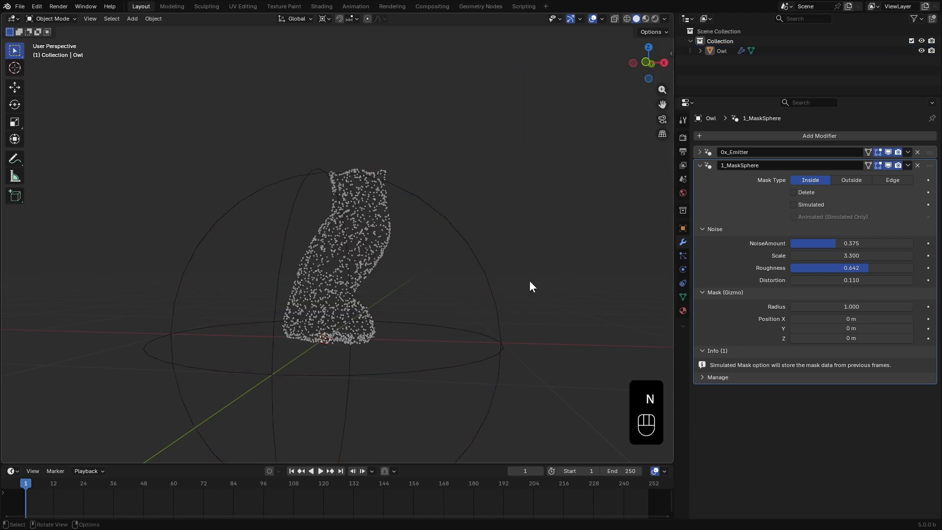
Select the owl and switch the viewport gizmos off and back on
scroll(529, 280, "down", 1)
middle_click_drag(451, 273, 495, 279)
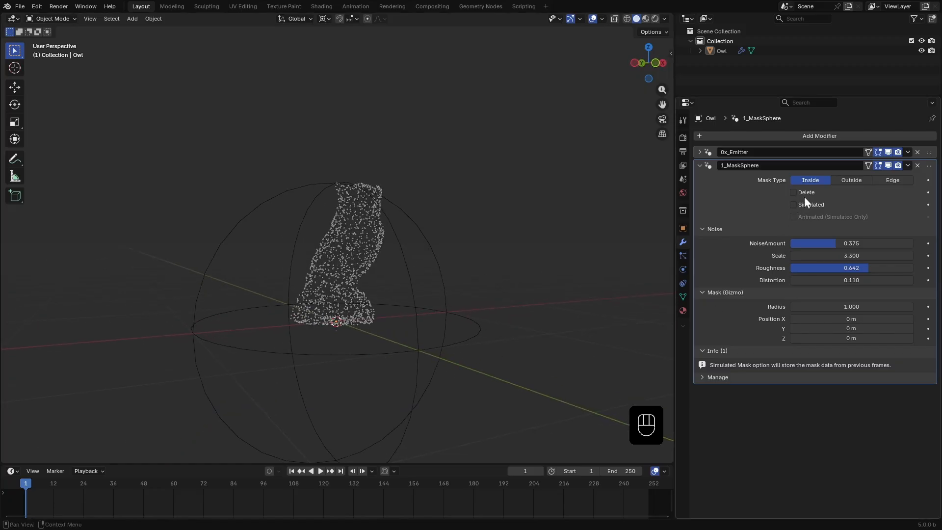
left_click(724, 51)
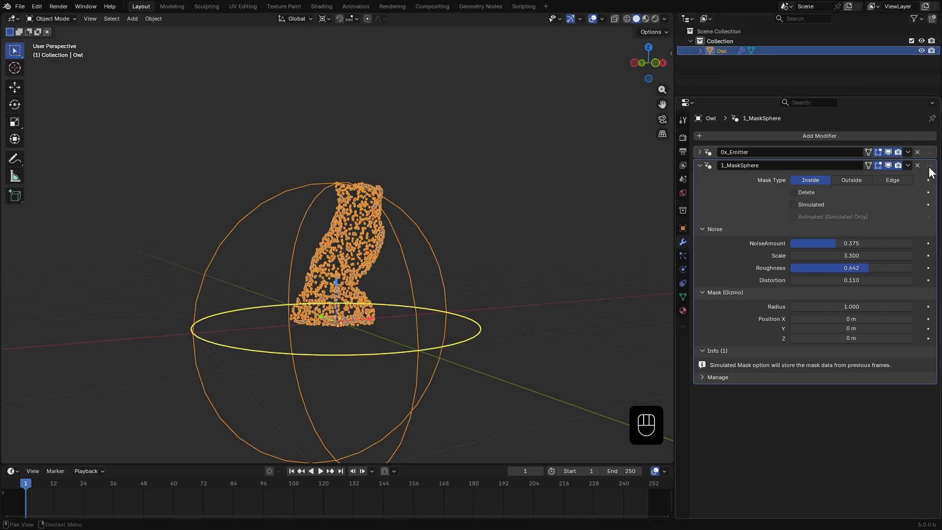
left_click(571, 19)
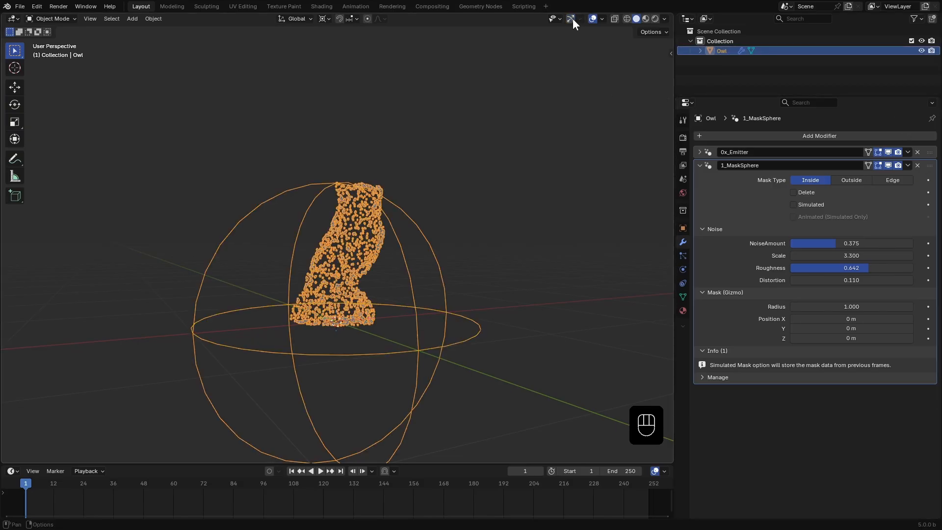
left_click(572, 19)
Shrink the mask sphere to a radius of about 0.481 and move it to about X 0.393 m, Z 0.696 m near the owl's head
left_click_drag(466, 335, 420, 343)
middle_click_drag(494, 328, 423, 346)
left_click_drag(373, 345, 462, 181)
middle_click_drag(396, 247, 437, 260)
mouse_move(449, 214)
left_mouse_down()
mouse_move(405, 223)
mouse_move(474, 196)
mouse_move(433, 215)
left_mouse_up()
left_click_drag(832, 307, 814, 319)
middle_click_drag(583, 283, 521, 275)
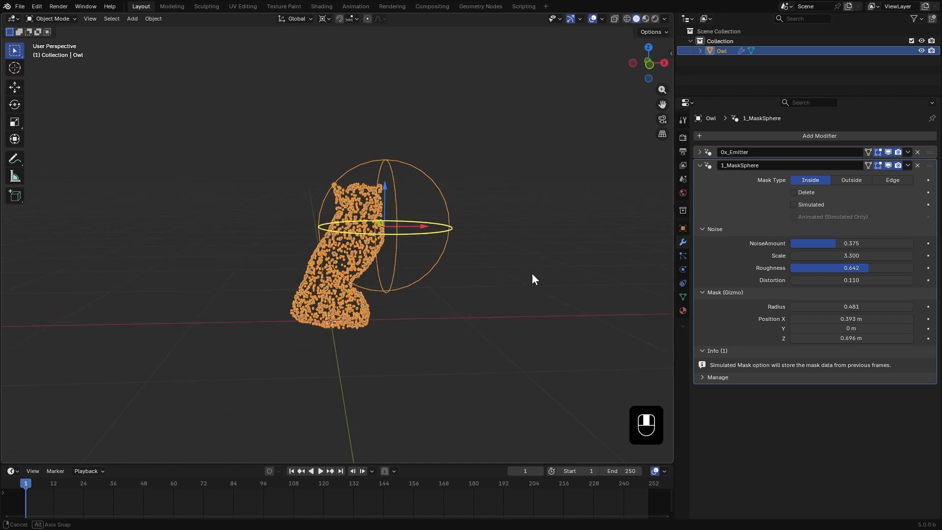
Enable Delete on the sphere mask and move the sphere over the owl's upper body to about X 0.186 m, Z 0.754 m
left_click(794, 193)
middle_click_drag(539, 256, 588, 243)
left_click_drag(434, 211, 400, 227)
mouse_move(370, 184)
left_mouse_down()
mouse_move(354, 319)
mouse_move(368, 171)
left_mouse_up()
left_click_drag(420, 238, 407, 294)
middle_click_drag(407, 294, 401, 275)
Set the mesh emitter's density to 10000 and return to the sphere mask settings
left_click(700, 165)
left_click(699, 152)
double_click(851, 299)
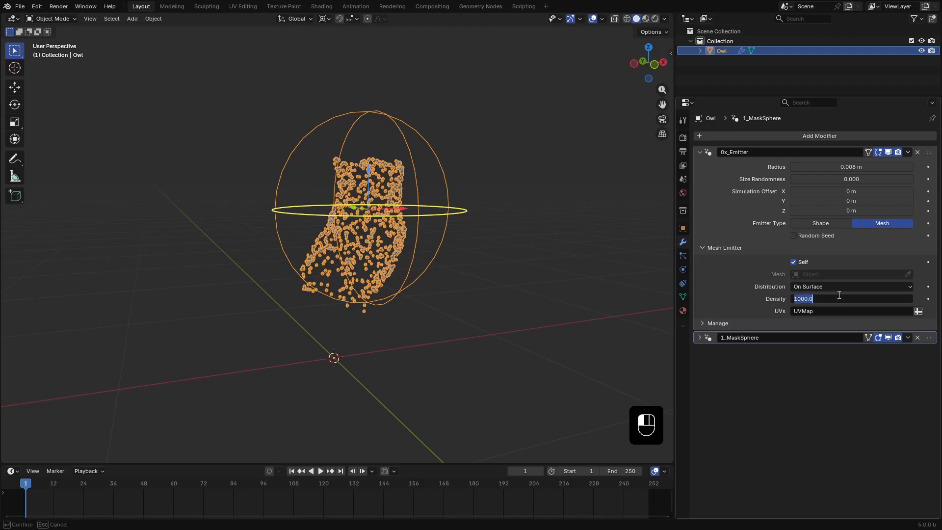
type("10000")
key("Return")
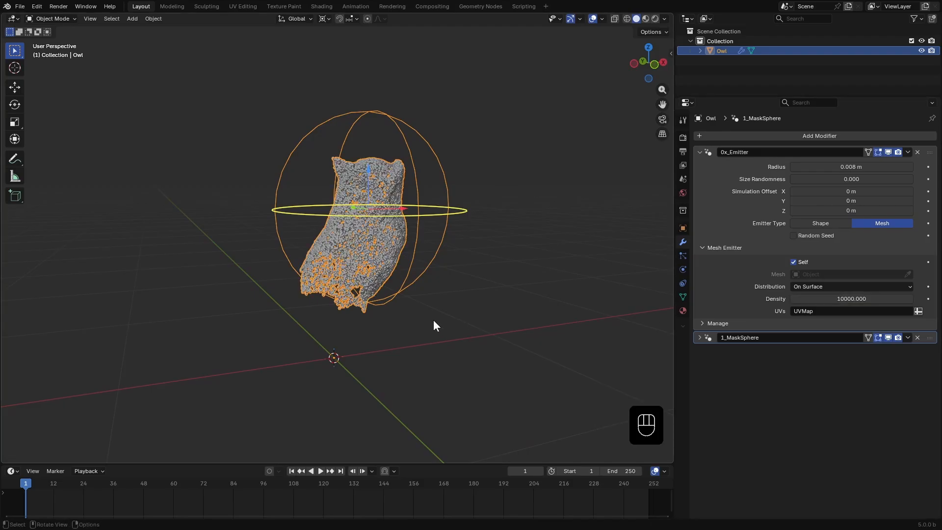
left_click(697, 152)
left_click(696, 166)
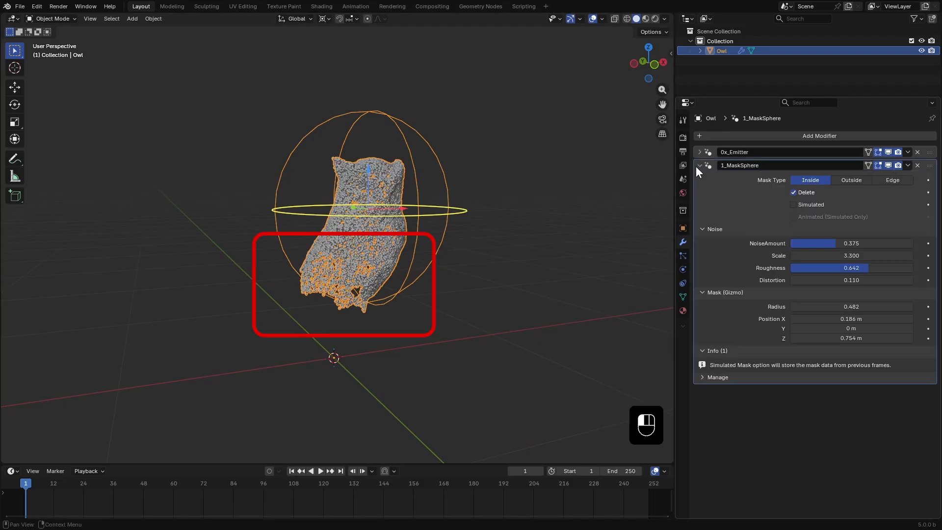
Minimize the mask's noise amount and lower the sphere to about Z 0.533 m around the owl's middle
mouse_move(440, 333)
middle_mouse_down()
mouse_move(492, 325)
mouse_move(415, 323)
mouse_move(316, 294)
middle_mouse_up()
left_click_drag(835, 244, 787, 243)
mouse_move(471, 314)
middle_mouse_down()
mouse_move(568, 309)
mouse_move(456, 315)
middle_mouse_up()
left_click_drag(374, 167, 399, 230)
Set the mask noise to amount 0.381, scale 5.1, roughness 0.745 and distortion 0.28
left_click_drag(790, 243, 837, 268)
left_click_drag(851, 280, 859, 280)
left_click_drag(810, 242, 833, 241)
left_click_drag(832, 255, 880, 255)
mouse_move(491, 284)
middle_mouse_down()
mouse_move(470, 284)
mouse_move(500, 273)
middle_mouse_up()
left_click_drag(833, 243, 855, 254)
middle_click_drag(493, 283, 483, 286)
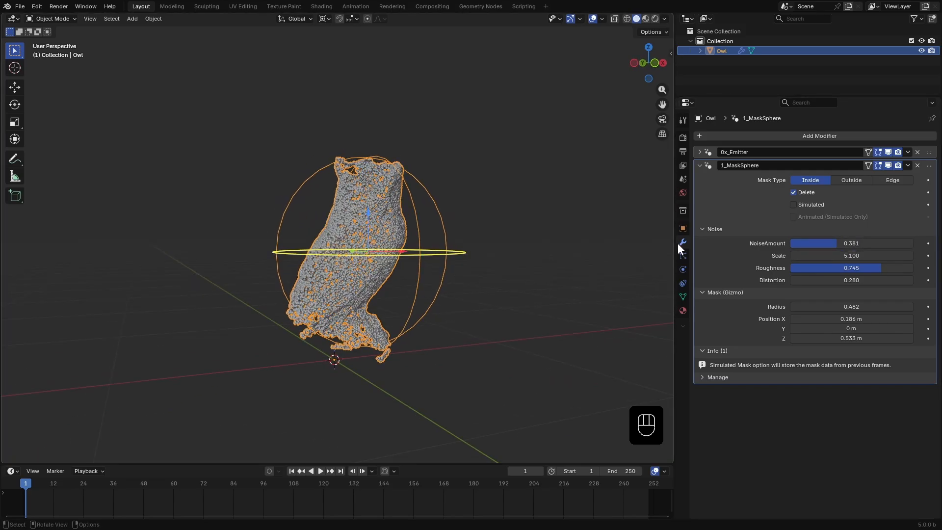
Try the Outside and Edge mask types, reducing the edge Epsilon to about 0.031, and return to Inside
left_click(843, 180)
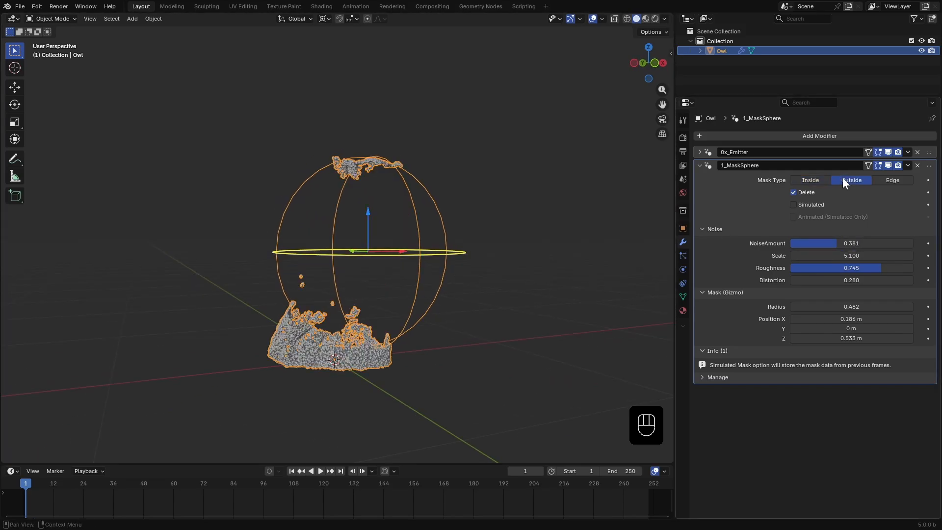
left_click(887, 180)
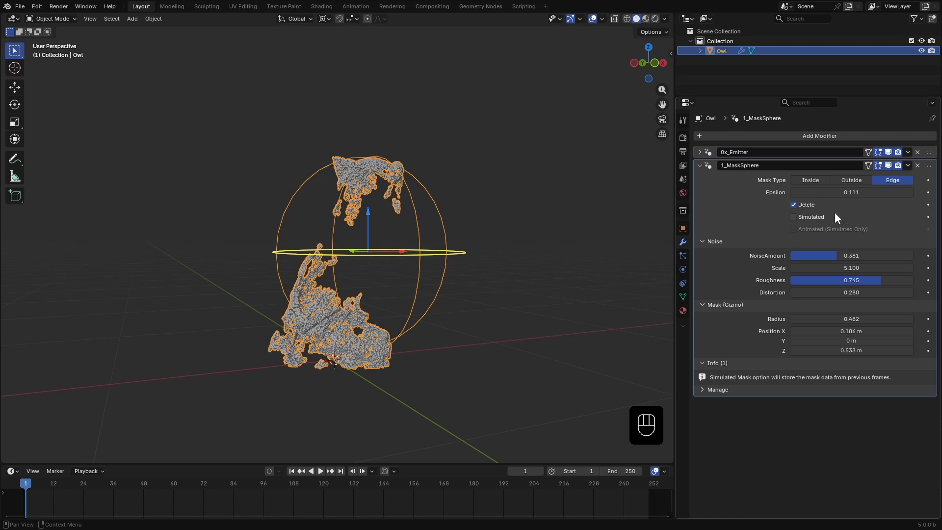
left_click_drag(866, 192, 829, 192)
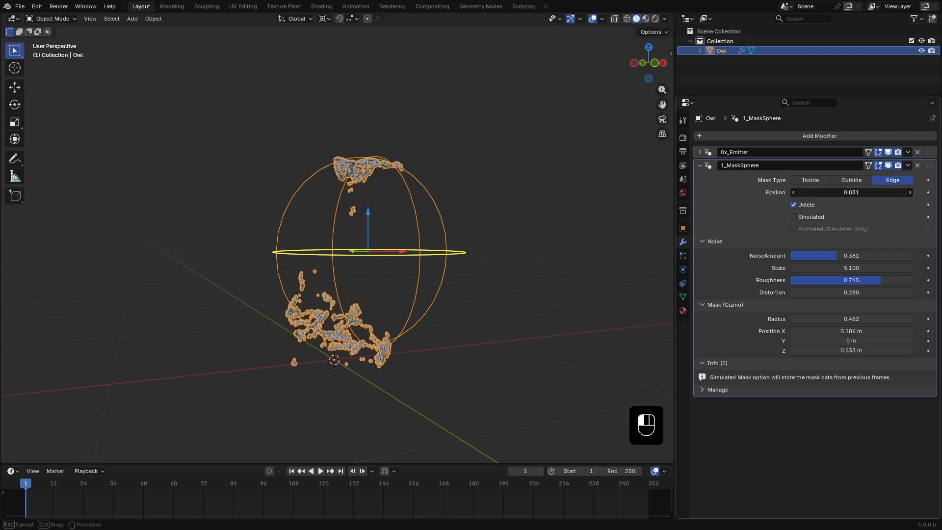
left_click(821, 178)
Shrink the mask sphere to a radius of about 0.173 and move it clear of the owl's base, to about X -0.526 m, Z 0.048 m
middle_click_drag(523, 283, 719, 216, "shift")
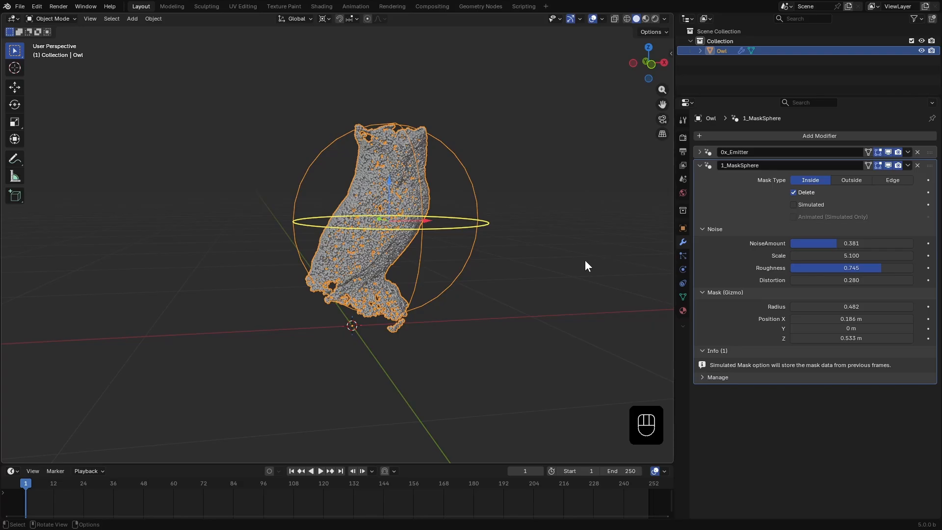
scroll(534, 257, "down", 1)
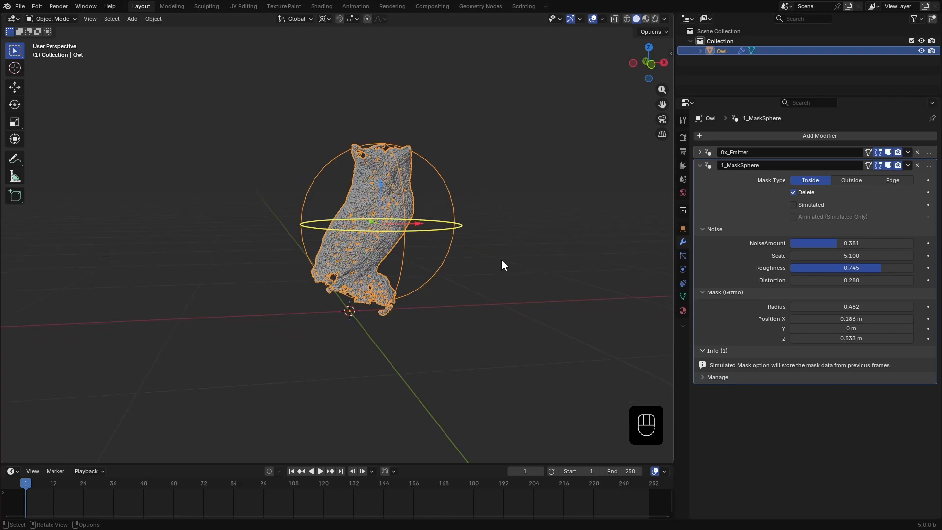
middle_click_drag(464, 260, 483, 271)
left_click_drag(410, 220, 334, 222)
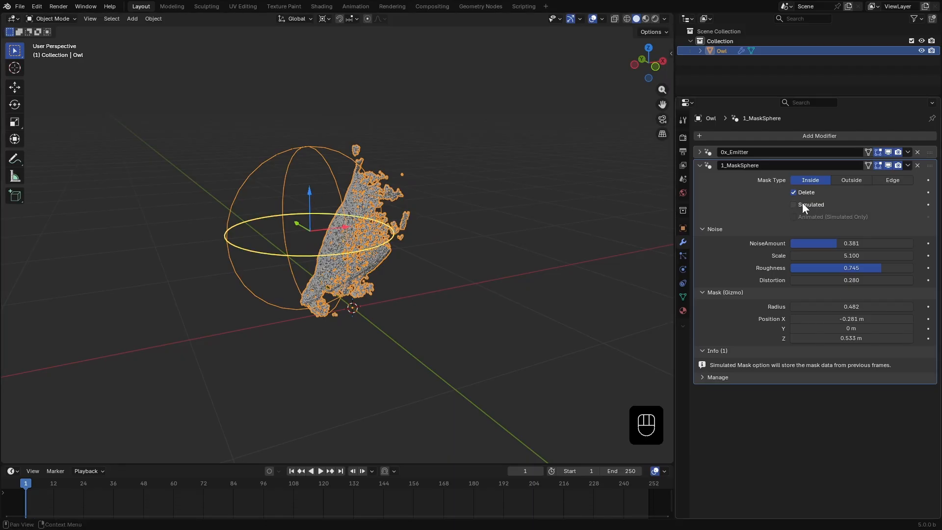
middle_click_drag(491, 284, 368, 216)
left_click_drag(307, 185, 304, 269)
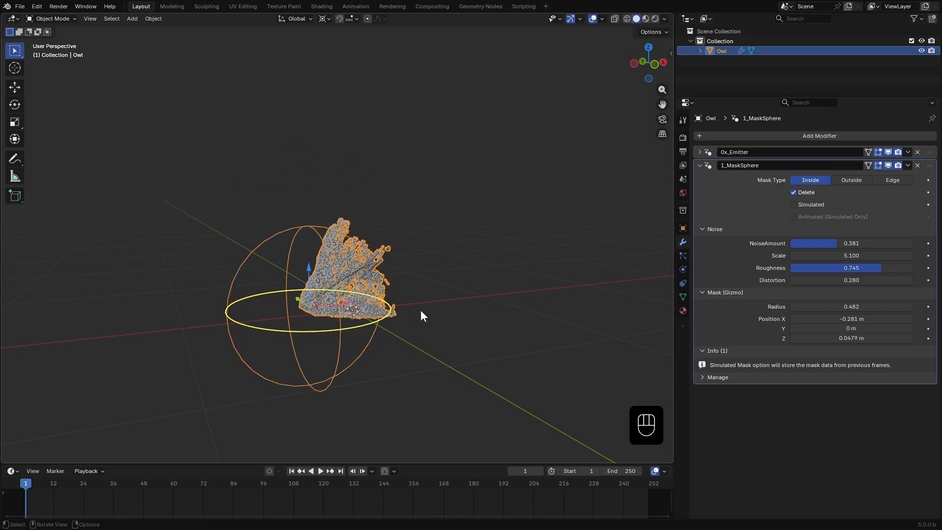
middle_click_drag(420, 310, 408, 321)
left_click_drag(351, 306, 308, 304)
left_click_drag(334, 333, 297, 327)
left_click_drag(293, 327, 290, 328)
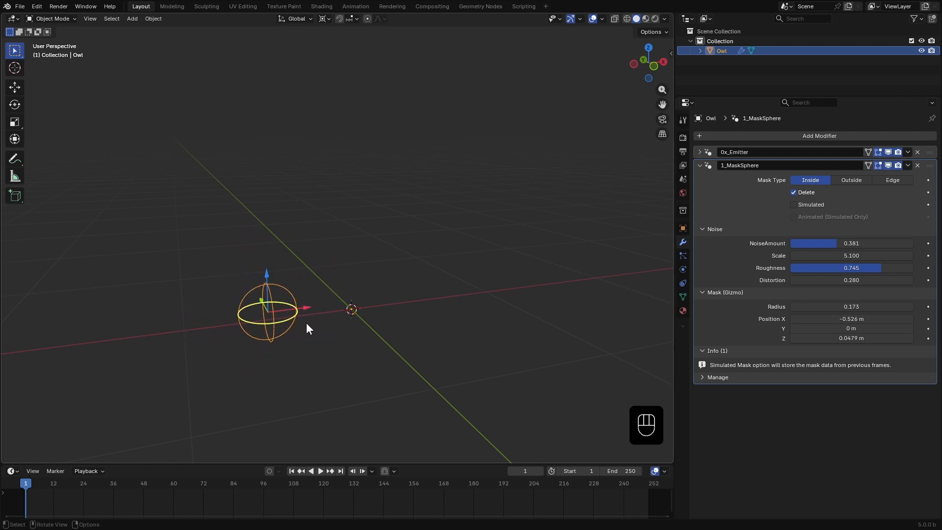
Keyframe the mask sphere's radius and position at frame 1 and turn on auto keying
left_click(928, 307)
left_click(928, 319)
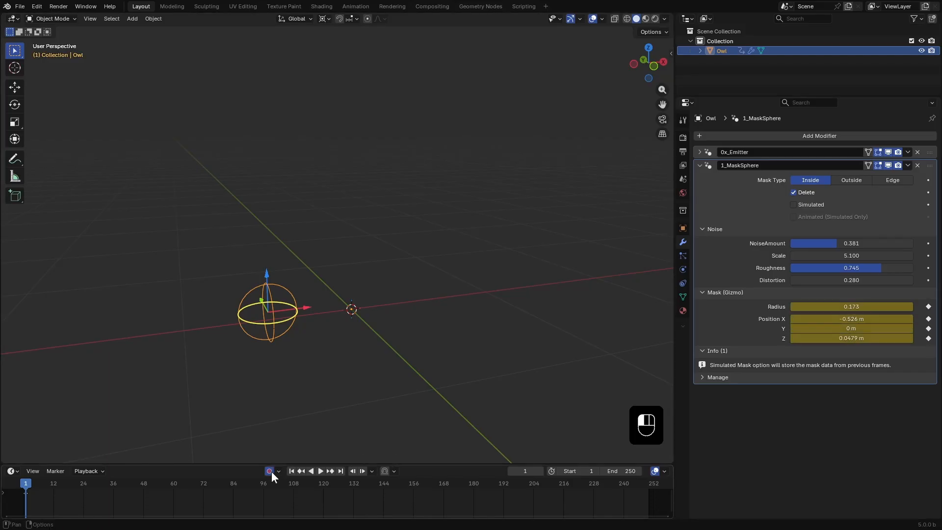
left_click_drag(236, 463, 235, 458)
Keyframe the mask sphere over the owl at frame 72, radius about 0.575, X 0.147 m, Z 0.687 m, with linear interpolation
left_click(203, 479)
left_click_drag(286, 316, 375, 152)
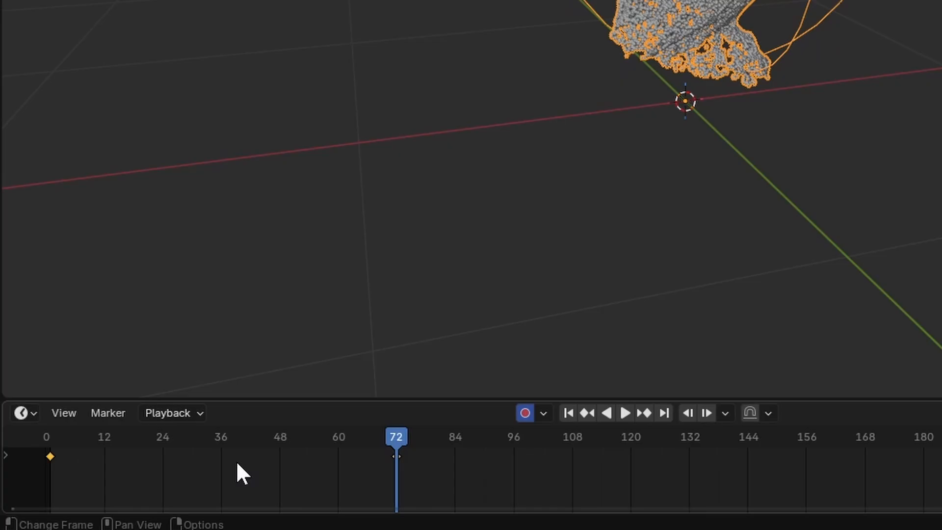
key("t")
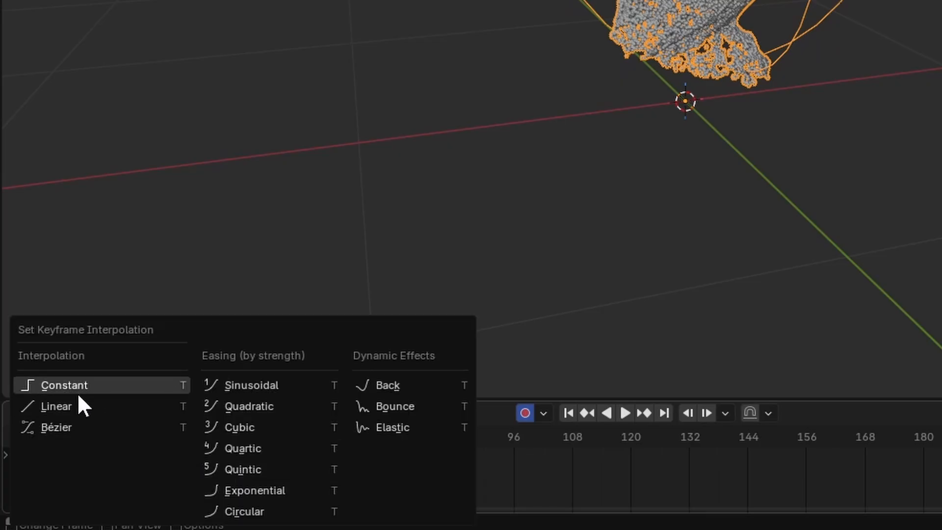
left_click(57, 421)
Set the animation's end frame to 120 and turn off auto keying
left_click_drag(66, 478, 205, 479)
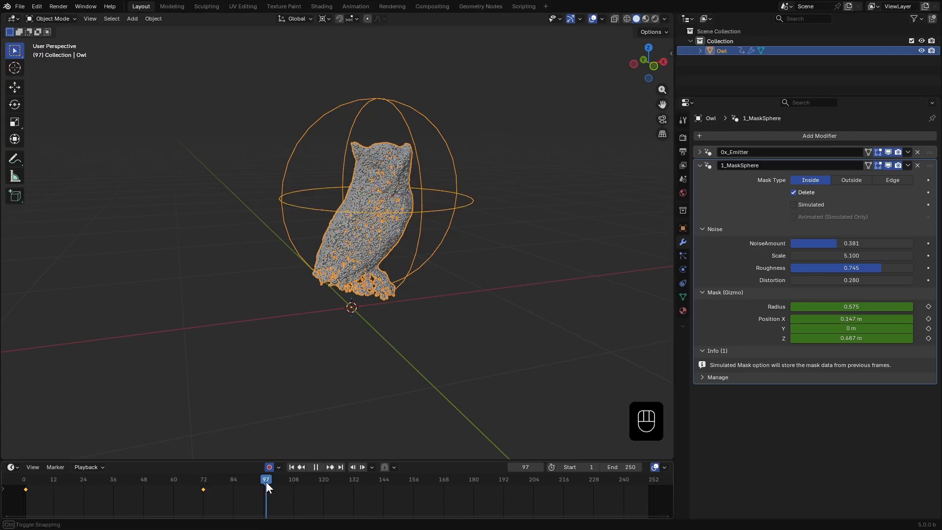
left_click_drag(325, 484, 324, 483)
key("ctrl+End")
key("Home")
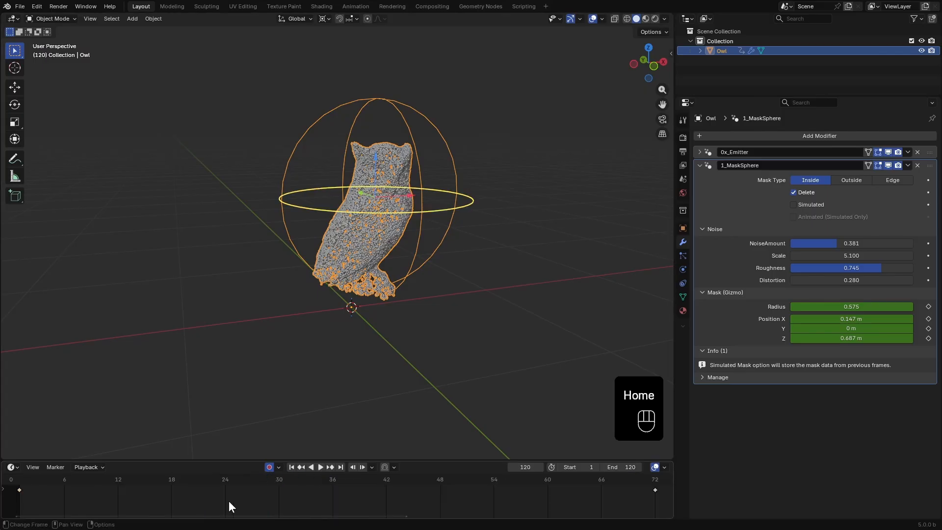
middle_click_drag(228, 500, 228, 497, "ctrl")
left_click_drag(228, 514, 323, 513)
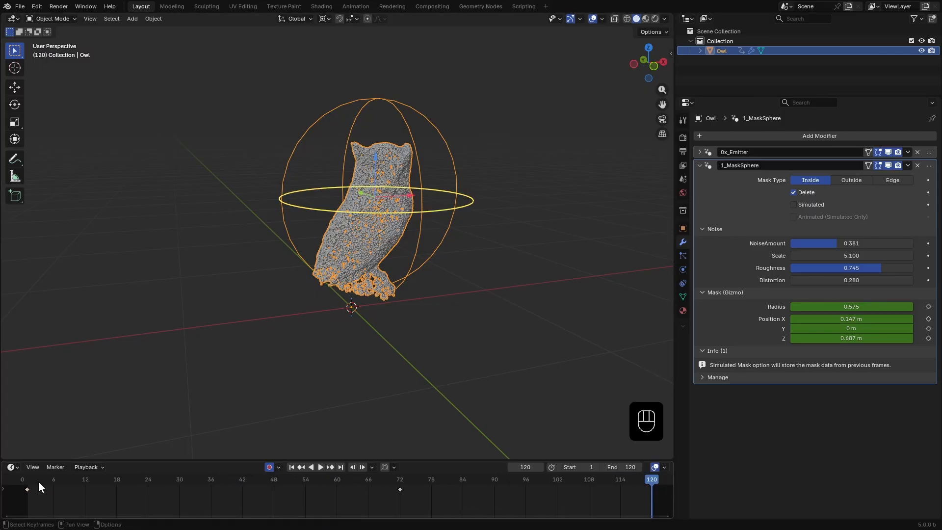
left_click(267, 466)
Go to frame 25, turn off Delete on the sphere mask and enable its Simulated option
left_click_drag(25, 481, 153, 488)
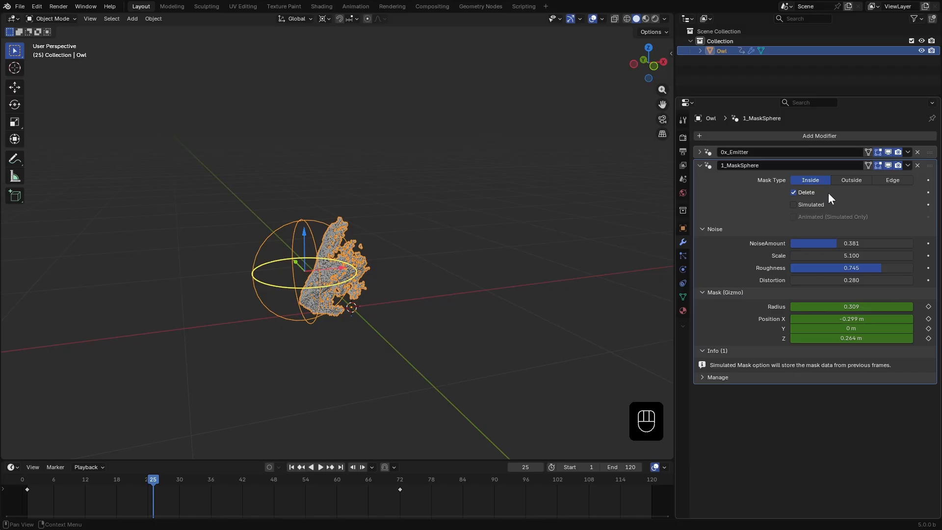
left_click(793, 193)
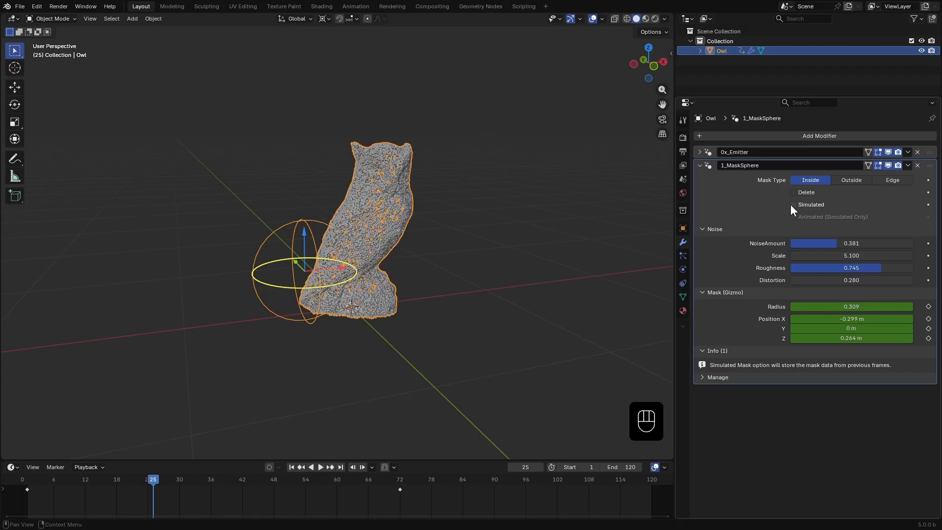
left_click(793, 204)
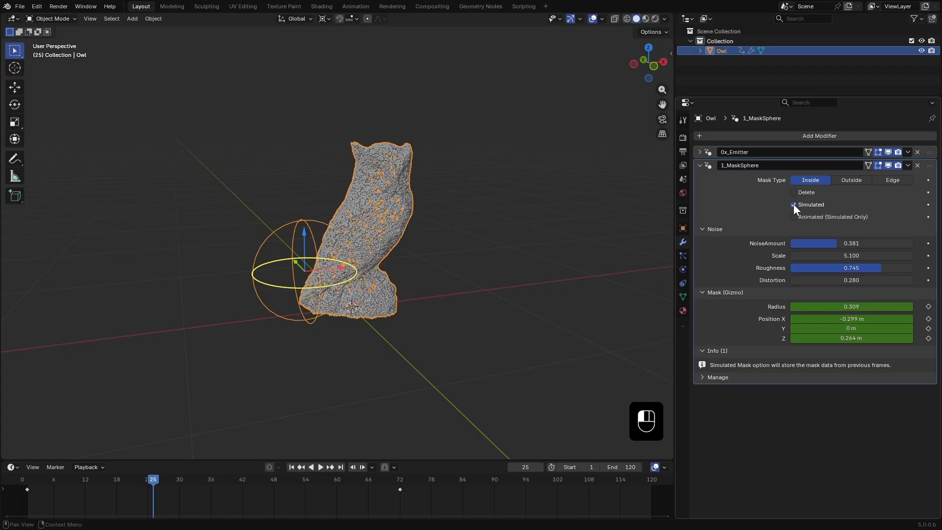
Play the animation from the first frame to check the simulated sphere mask, and scrub back to frame 23
left_click(291, 466)
key("space")
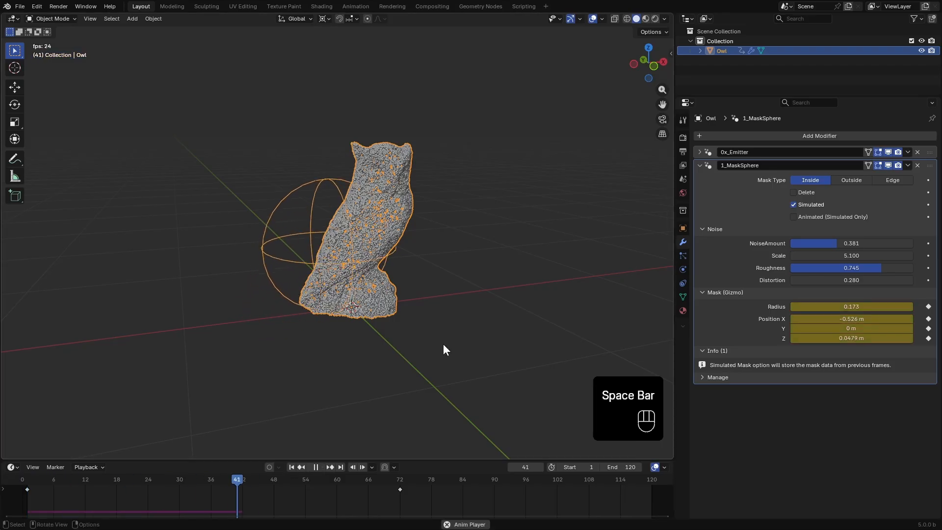
key("space")
middle_click_drag(434, 362, 421, 441)
left_click_drag(442, 481, 84, 492)
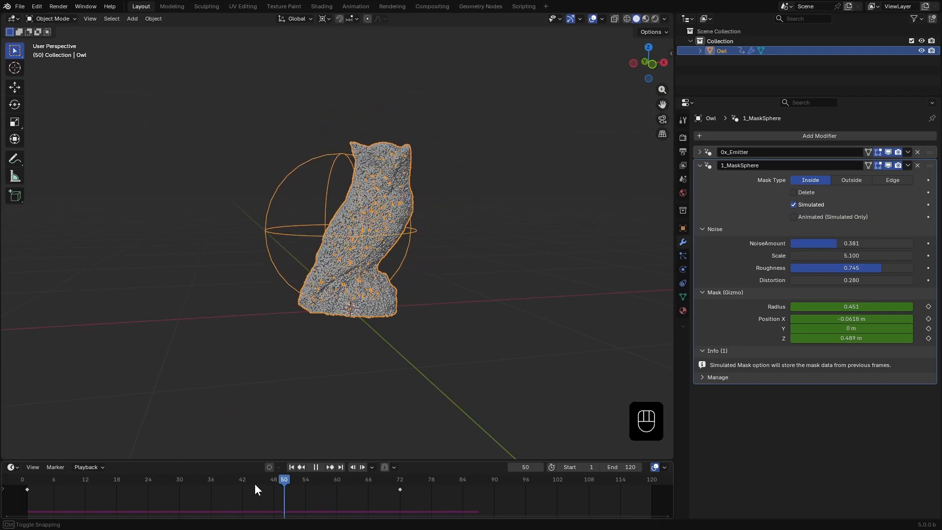
left_click_drag(254, 483, 142, 481)
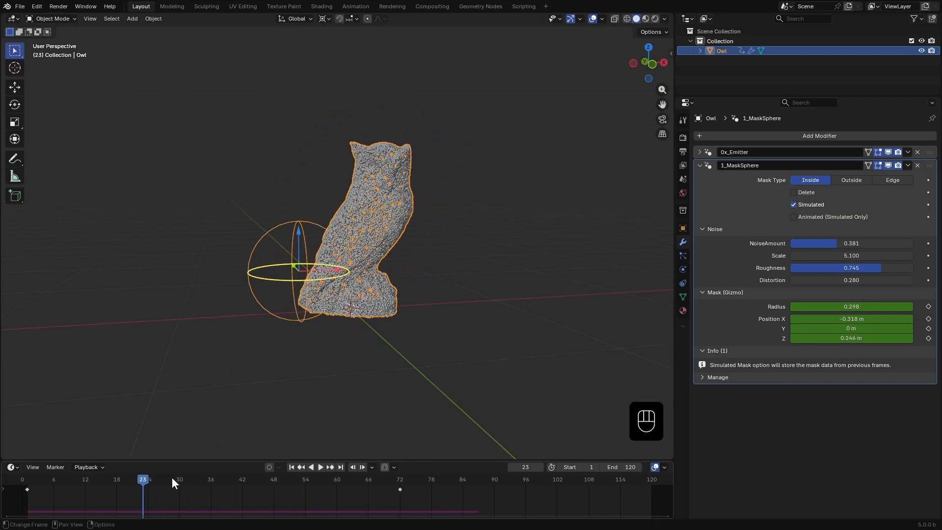
Collapse the sphere mask's settings and add the ParticleFXs 2_MaskedParticleSimulator modifier to the owl
left_click(699, 165)
left_click(704, 137)
mouse_move(752, 137)
mouse_move(872, 157)
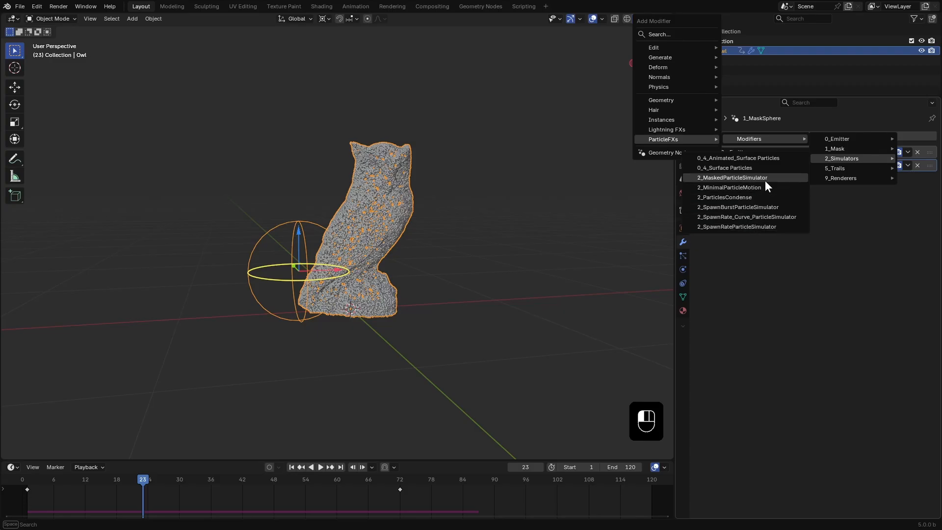
left_click(739, 179)
Preview the particle simulation from the first frame and scrub back to frame 27
left_click(292, 466)
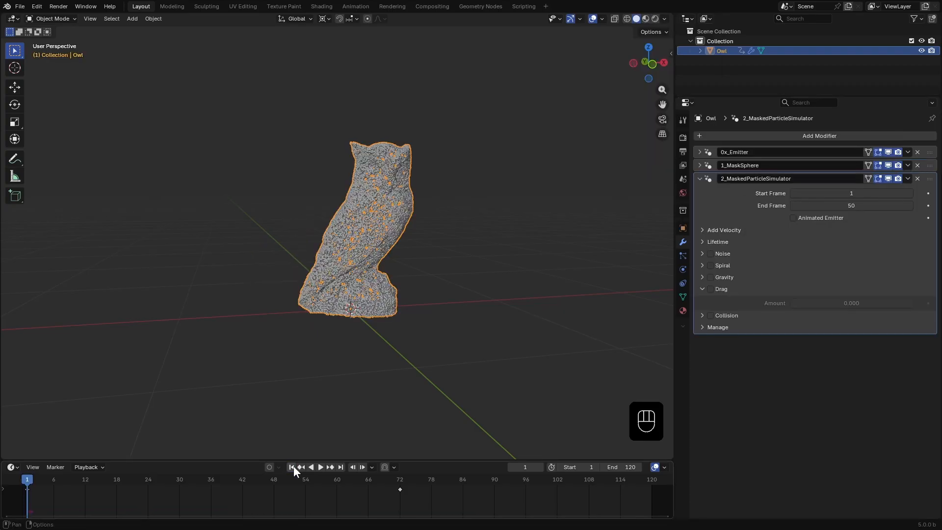
key("space")
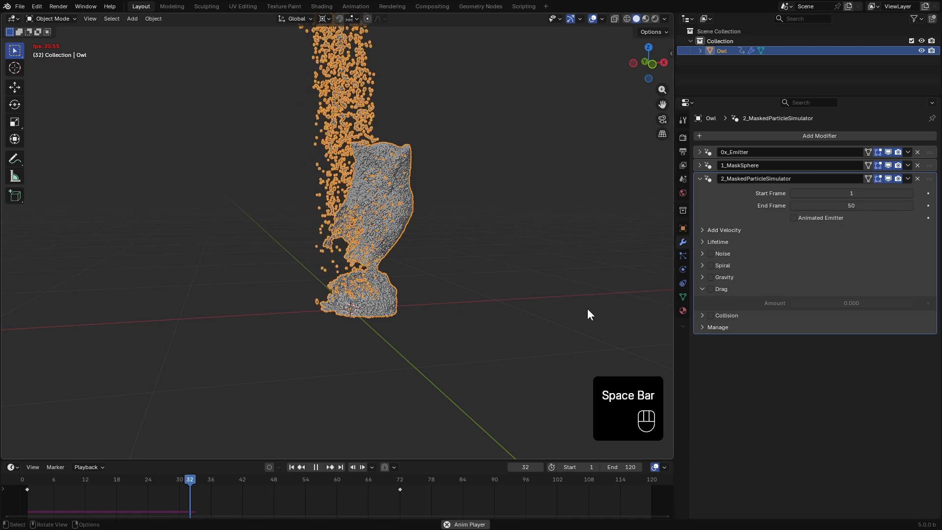
key("space")
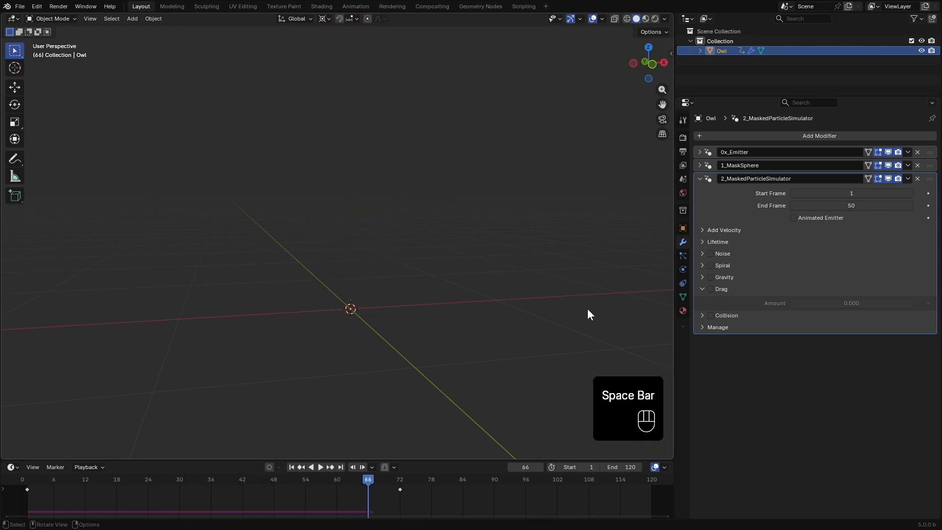
left_click_drag(305, 482, 163, 483)
Set the masked particle simulator's End Frame to 120 and replay the simulation
left_click(853, 204)
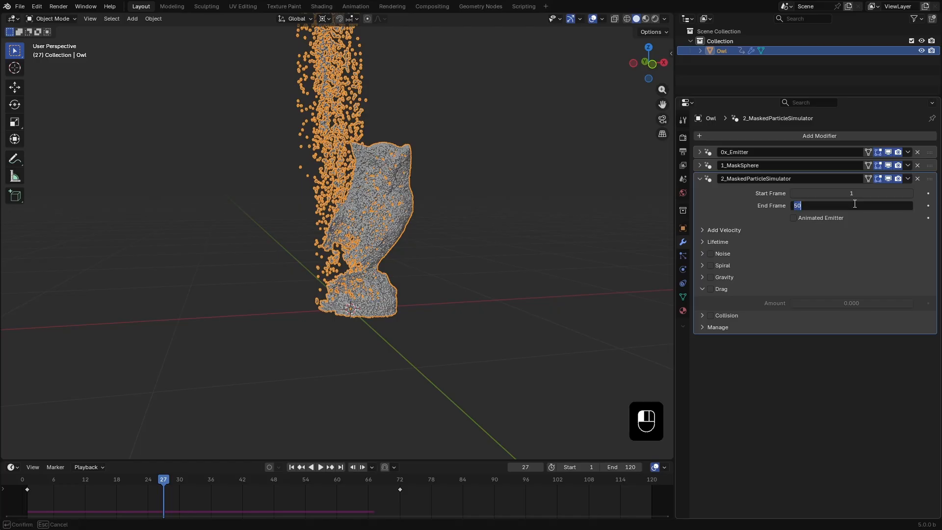
key("Return")
key("space")
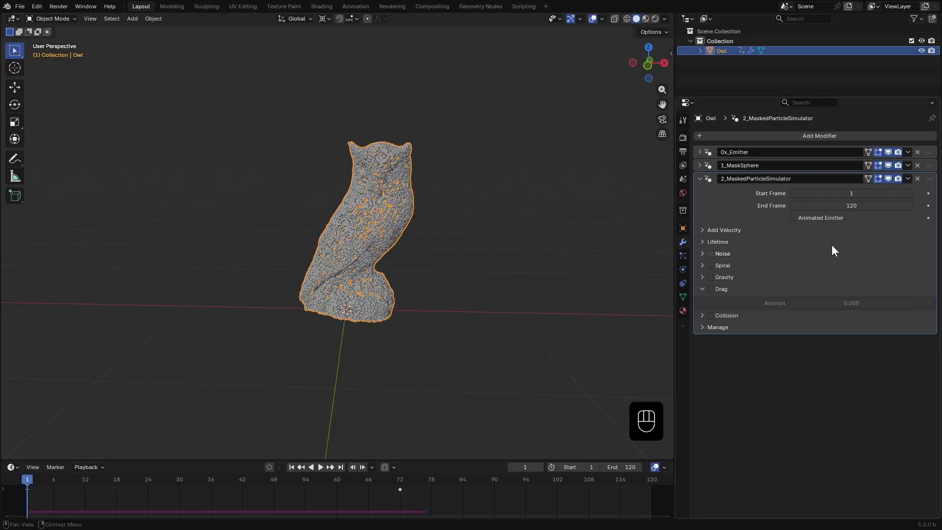
With the simulator temporarily hidden, keyframe the mask sphere at frames 33 and 50, reshaping it at frame 50 to radius about 0.503, X 0.042 m, Z 0.319 m
left_click(887, 178)
left_click(933, 166)
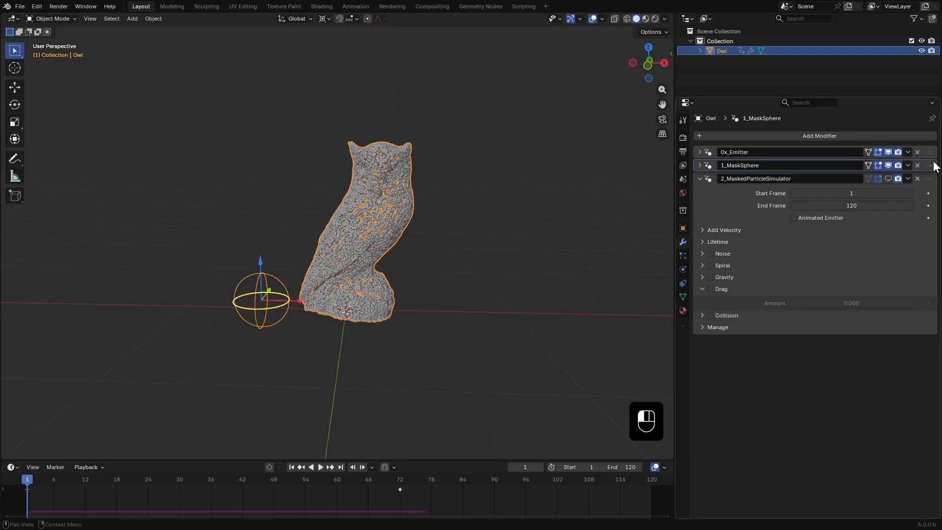
left_click_drag(110, 479, 205, 479)
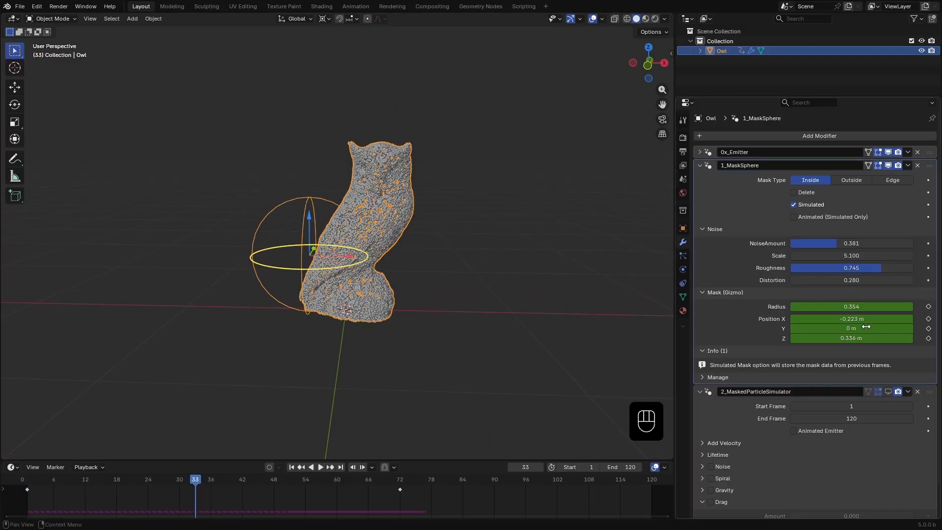
left_click_drag(340, 191, 340, 209)
left_click_drag(378, 246, 396, 246)
middle_click_drag(373, 235, 407, 254)
left_click_drag(432, 277, 443, 281)
middle_click_drag(464, 311, 423, 290)
left_click_drag(354, 214, 354, 220)
left_click_drag(447, 259, 440, 259)
left_click_drag(927, 307, 927, 338)
left_click(887, 392)
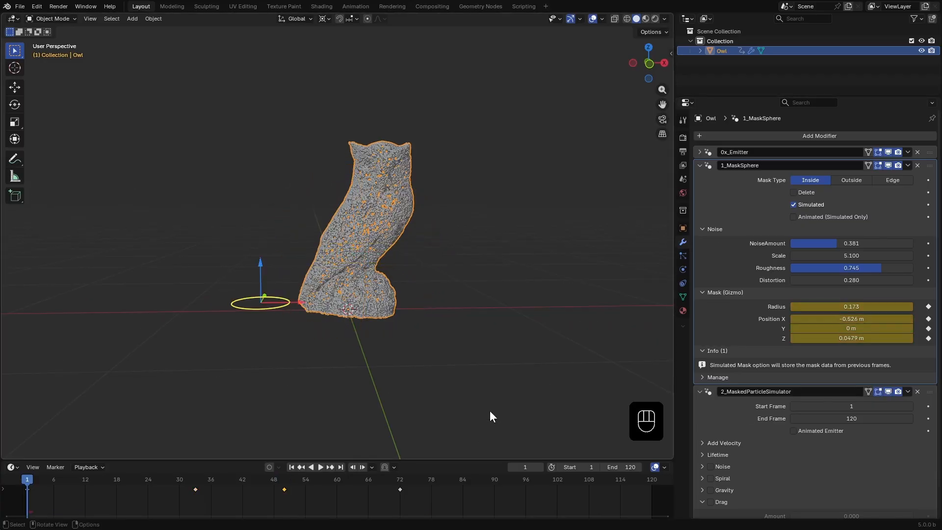
Play the simulation, delete the mask sphere's keyframe at frame 33 and replay it
key("space")
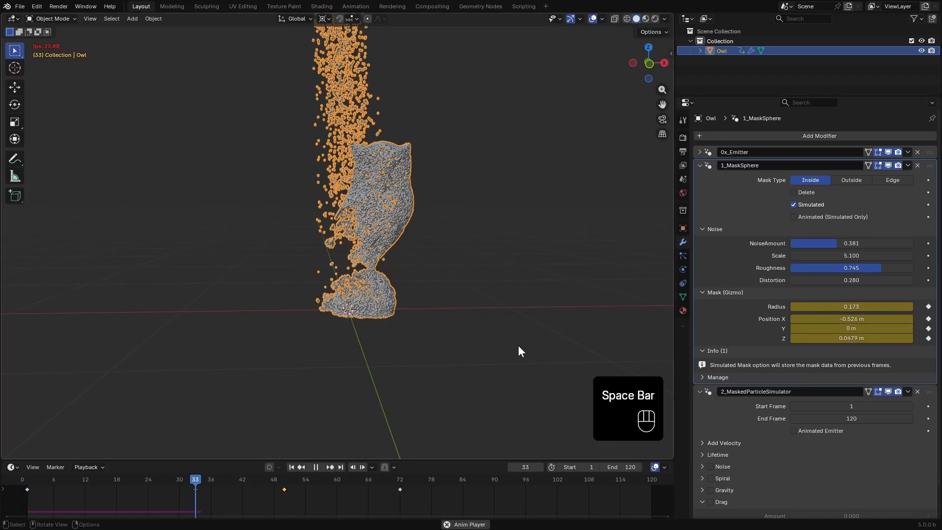
left_click(195, 489)
key("Delete")
key("space")
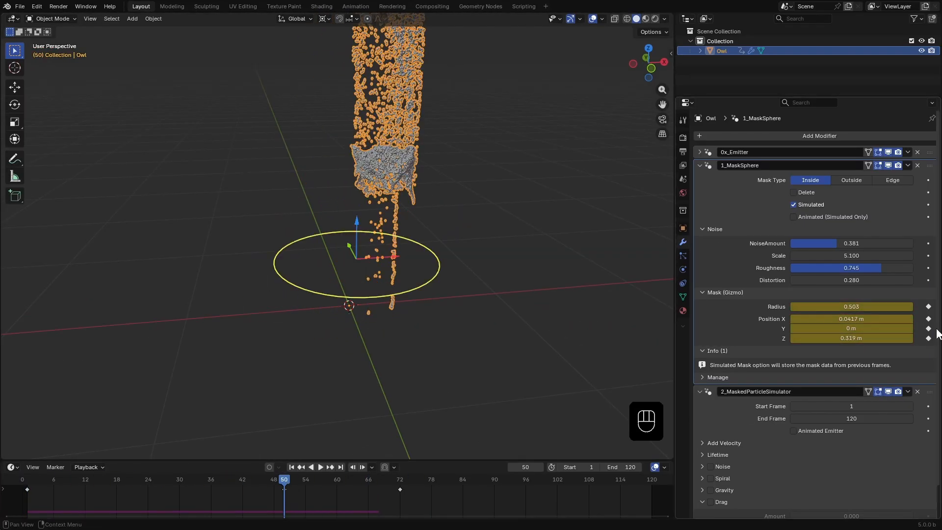
Enlarge and slightly lower the mask sphere at frame 50, keyframe it again, deselect the owl and preview the simulation
left_click_drag(399, 289, 412, 298)
left_click_drag(357, 221, 358, 233)
key("i")
key("i")
left_click(537, 322)
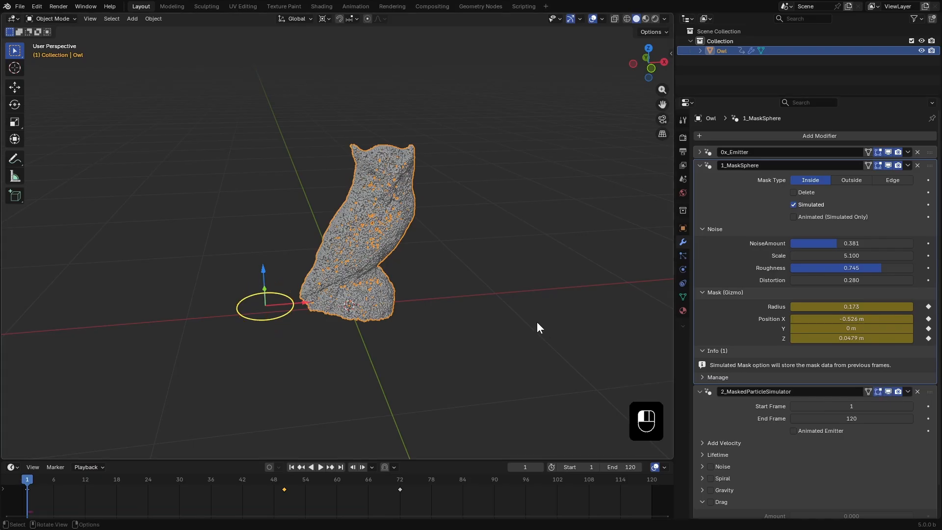
key("space")
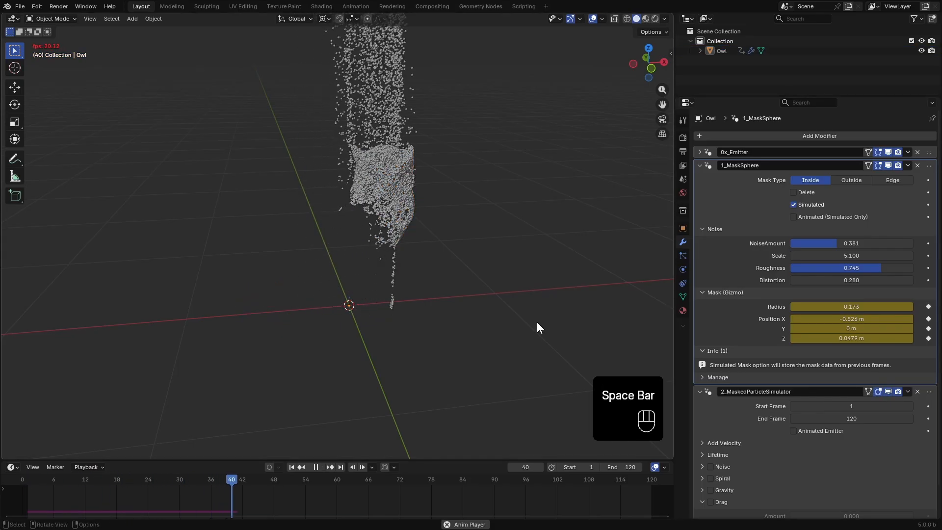
key("space")
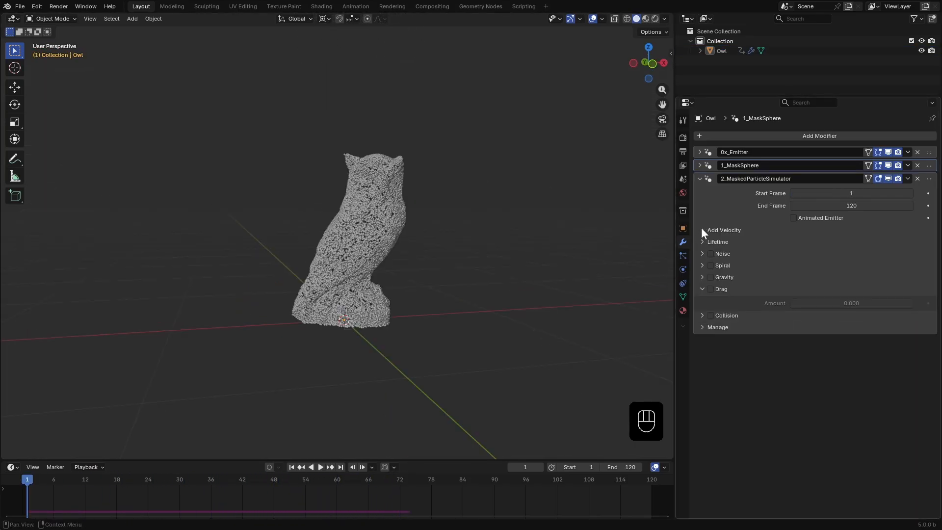
Set the simulator's linear velocity to -0.015, 0.008, 0.021 with randomness 0.945 and preview it from the first frame
left_click(701, 230)
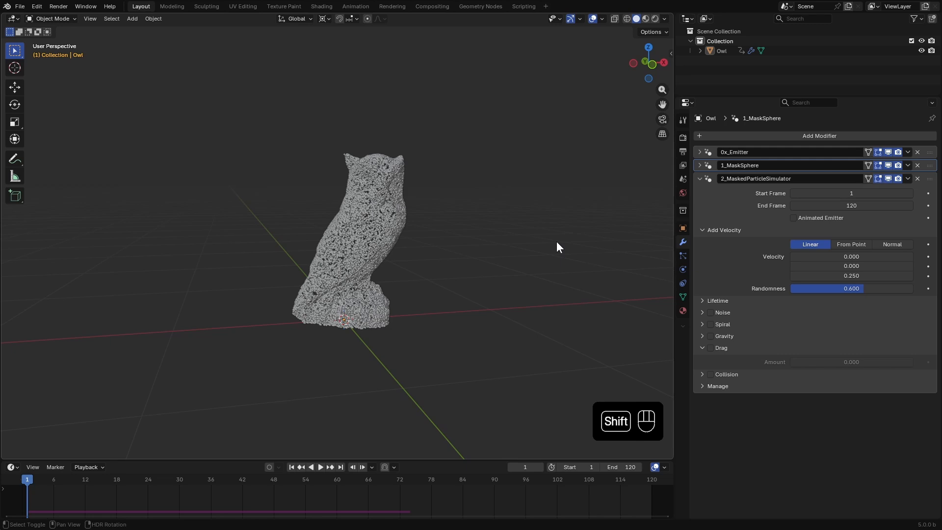
middle_click_drag(556, 241, 535, 270, "shift")
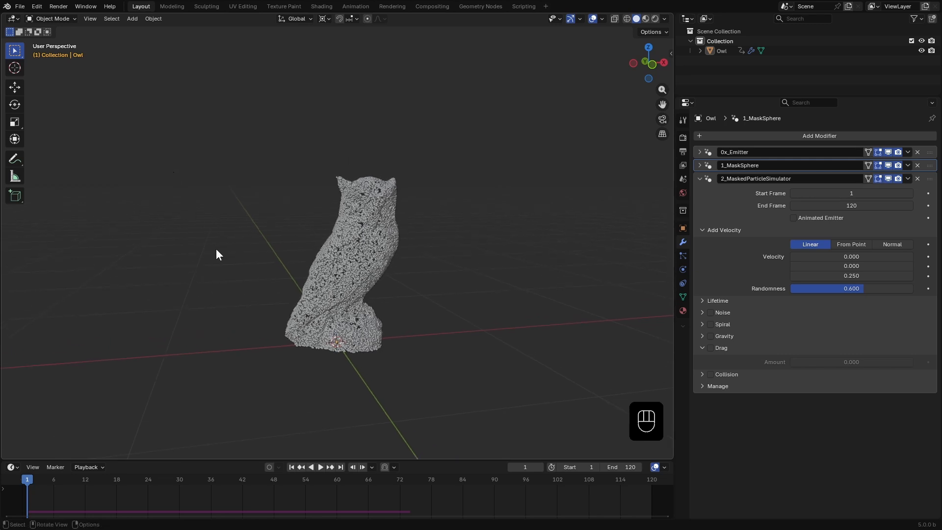
left_click_drag(857, 257, 865, 276, "shift")
key("space")
key("space")
left_click(292, 466)
key("space")
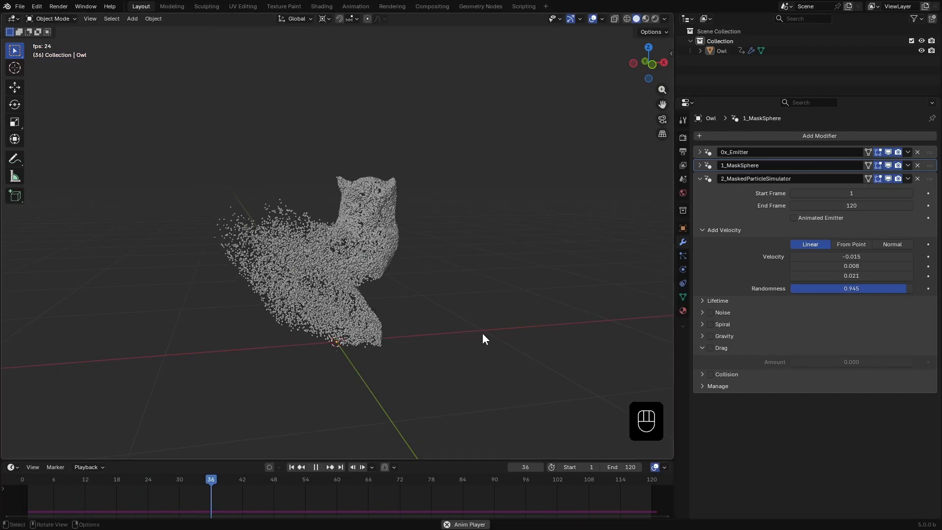
key("space")
left_click(291, 466)
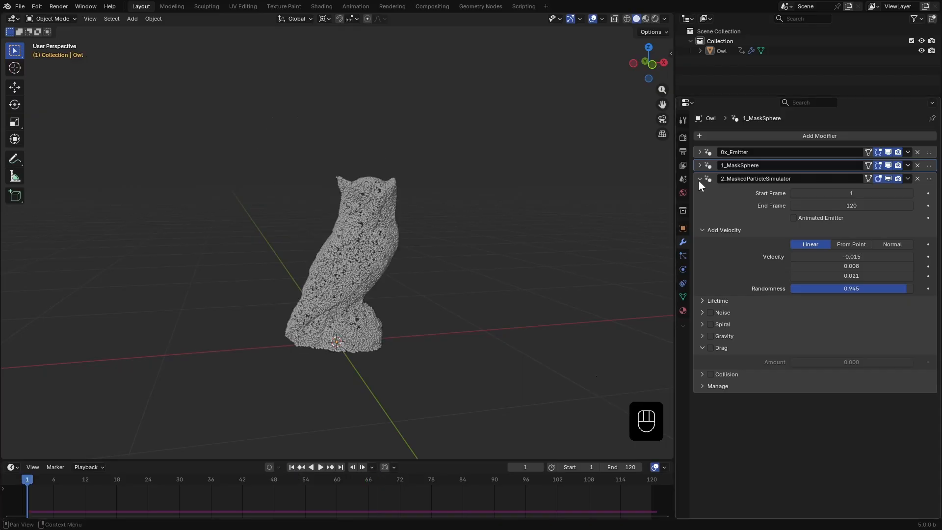
Select the owl, retime the mask sphere's later keyframes to frames 59 and 102, and play the slower effect
left_click(721, 50)
left_click_drag(400, 489, 494, 488)
key("space")
key("space")
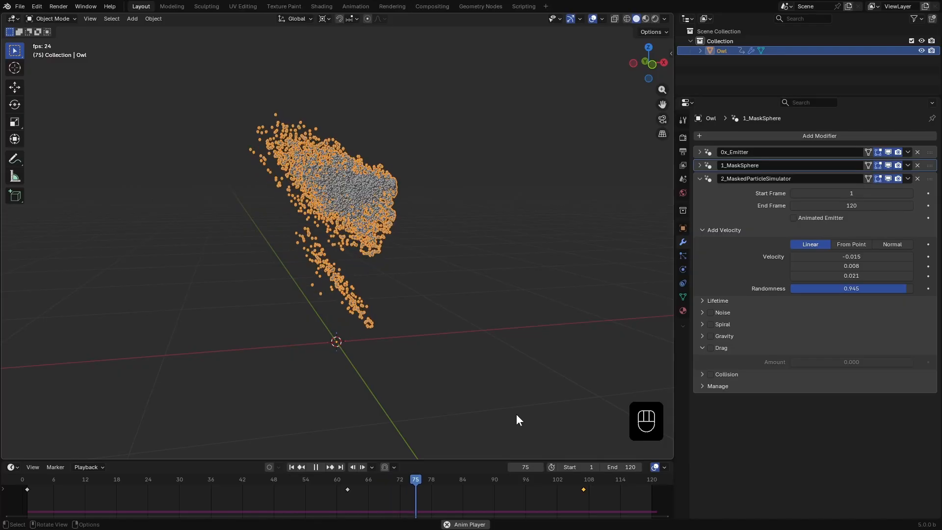
key("space")
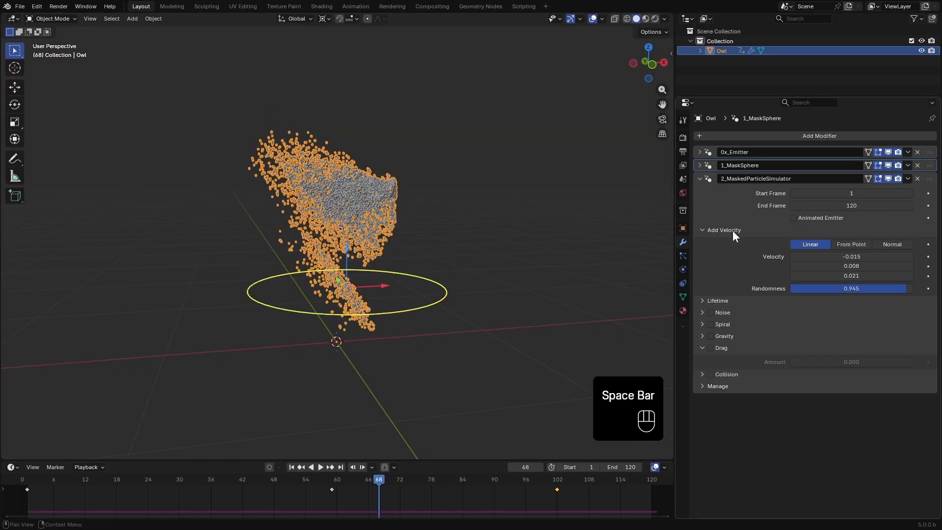
Set the particle lifetime to Random with a minimum of 15, and replay the simulation from the first frame
left_click(734, 231)
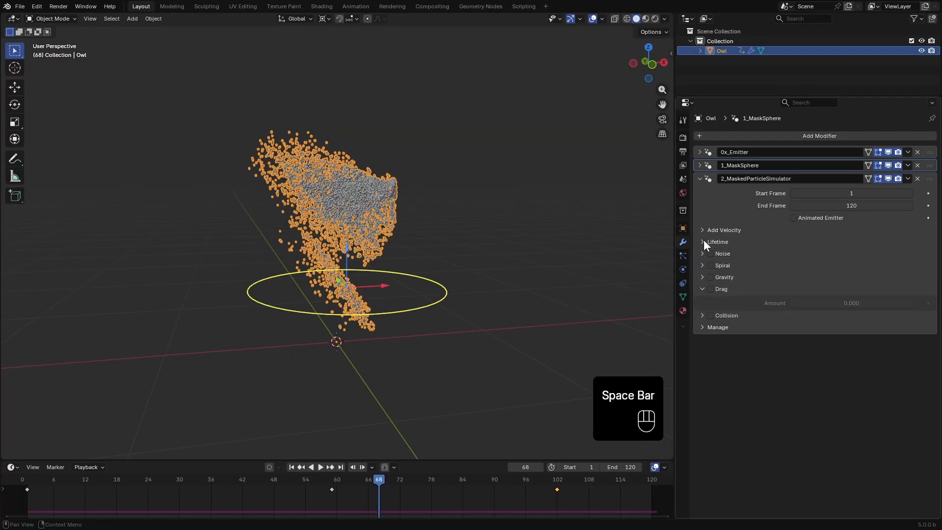
left_click(702, 240)
left_click(882, 255)
left_click(871, 268)
type("15")
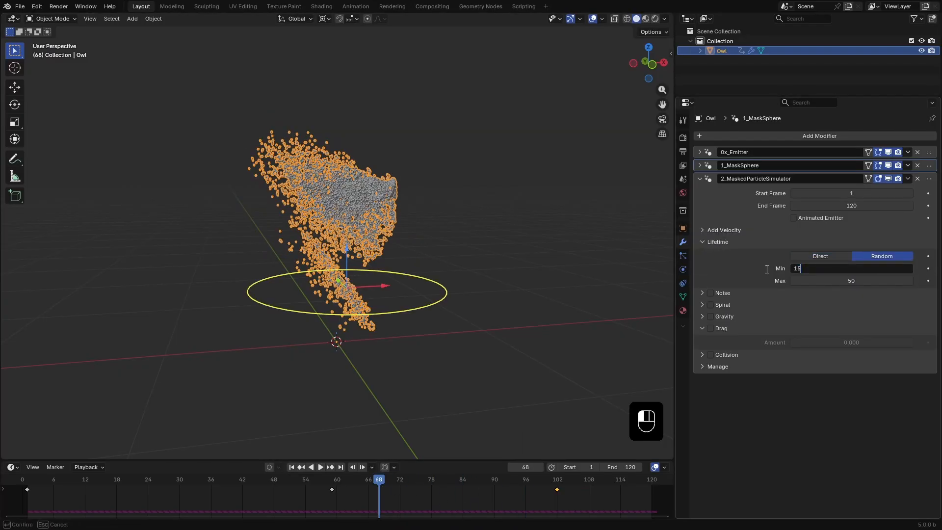
left_click(705, 242)
key("shift+Left")
key("space")
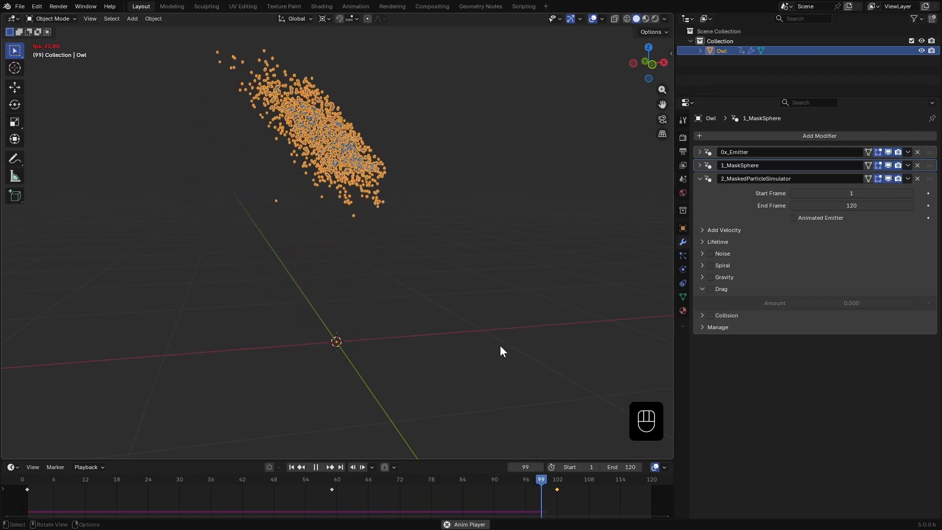
Enable Noise on the masked particle simulator and set its threshold to 0.002
left_click(702, 253)
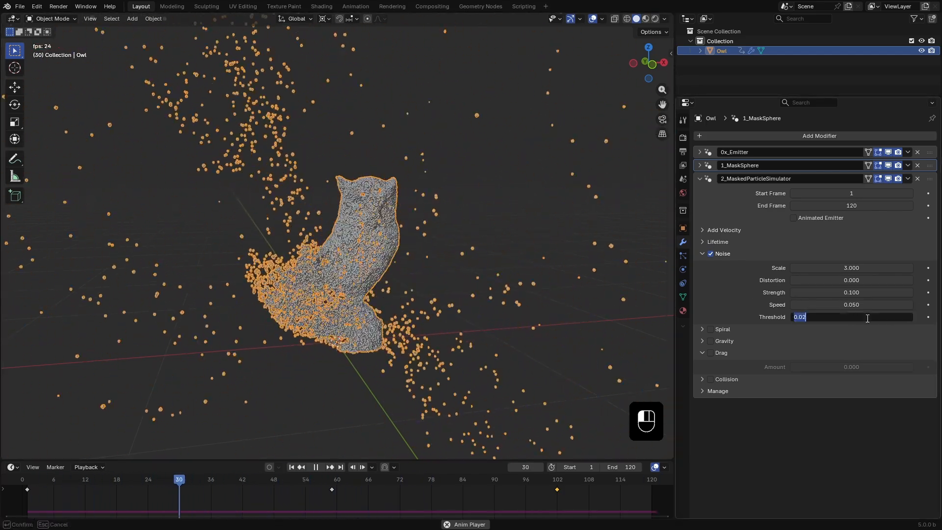
left_click(867, 318)
type("0.00")
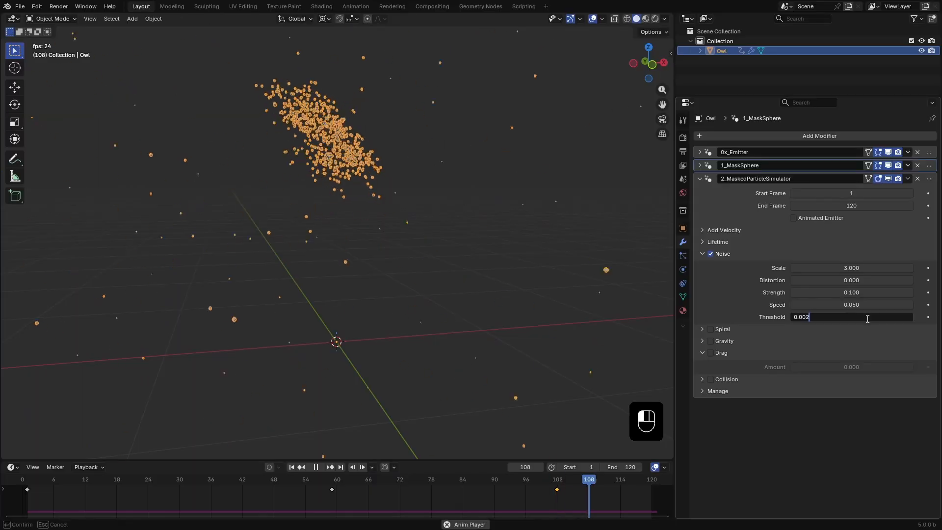
key("Return")
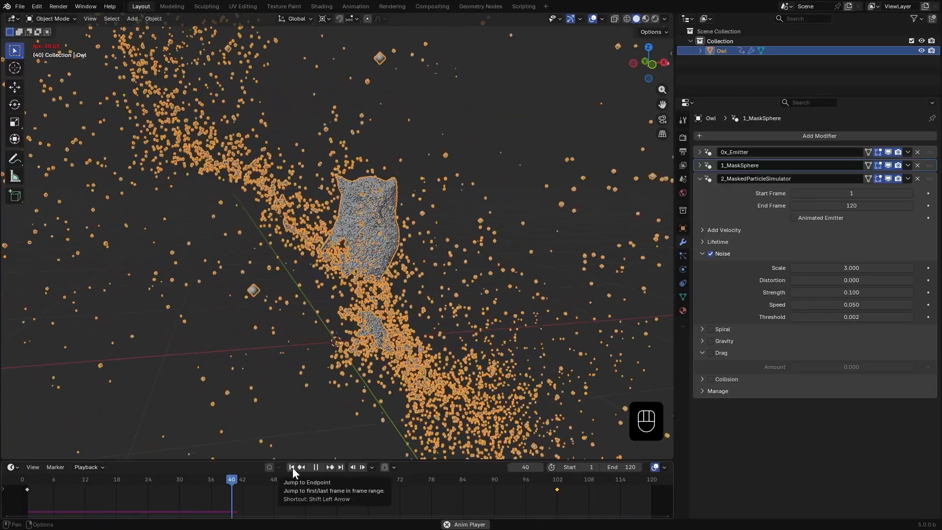
Try a noise strength of 0.01 and reduce it to 0.005
left_click(876, 294)
type("0.01")
key("Return")
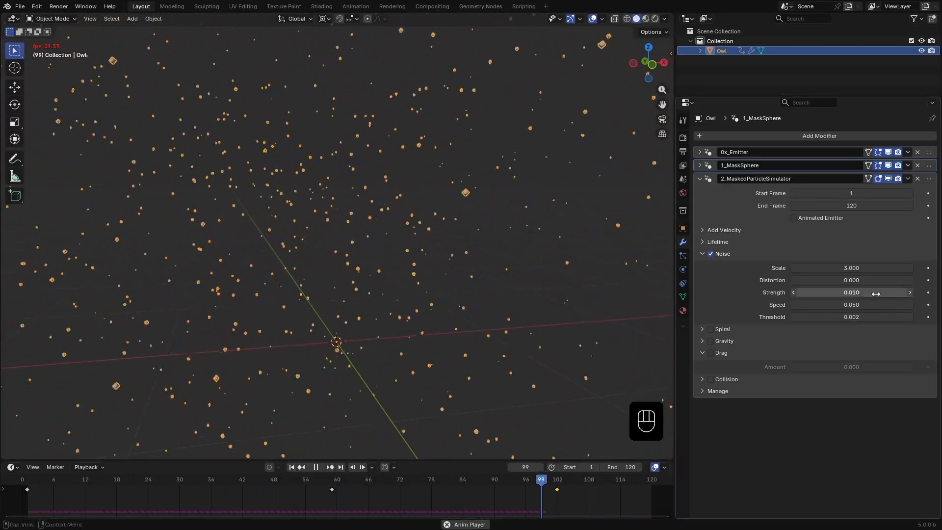
left_click(852, 292)
type("0.005")
key("Return")
Set the noise scale to 5, distortion to 0.170 and speed to -0.02, and restart playback from the first frame
left_click(863, 268)
type("5")
key("Return")
left_click_drag(881, 278, 897, 279)
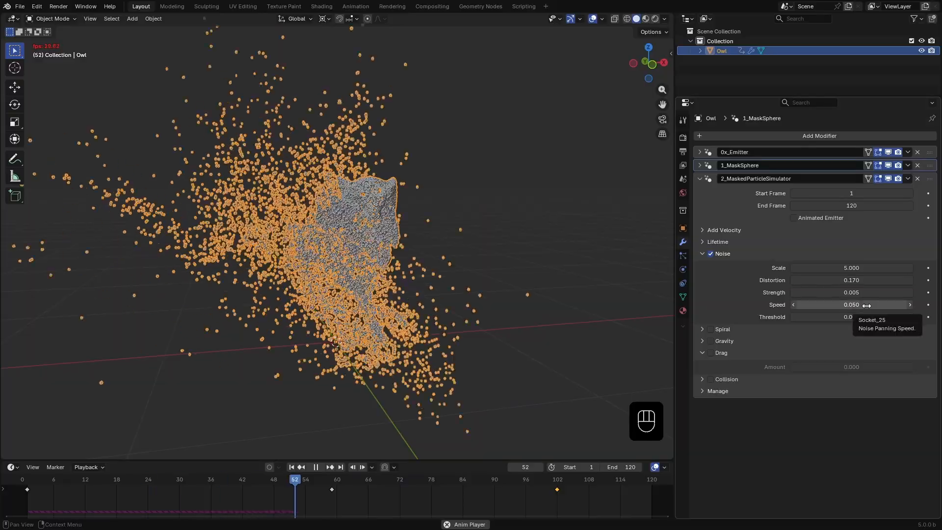
left_click(876, 304)
type("-0.02")
key("Return")
left_click(292, 466)
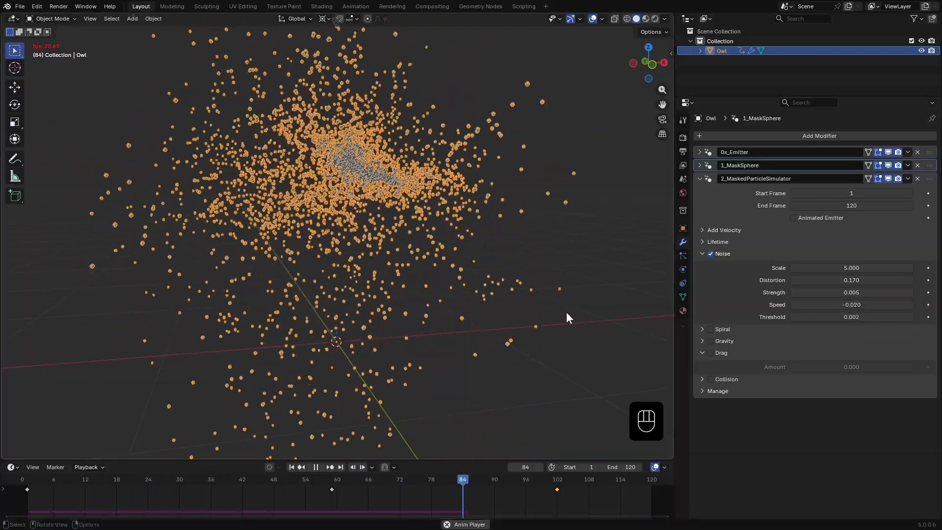
Set the noise scale to 3 and restart playback from the first frame
left_click(863, 268)
type("3")
key("Return")
left_click(294, 467)
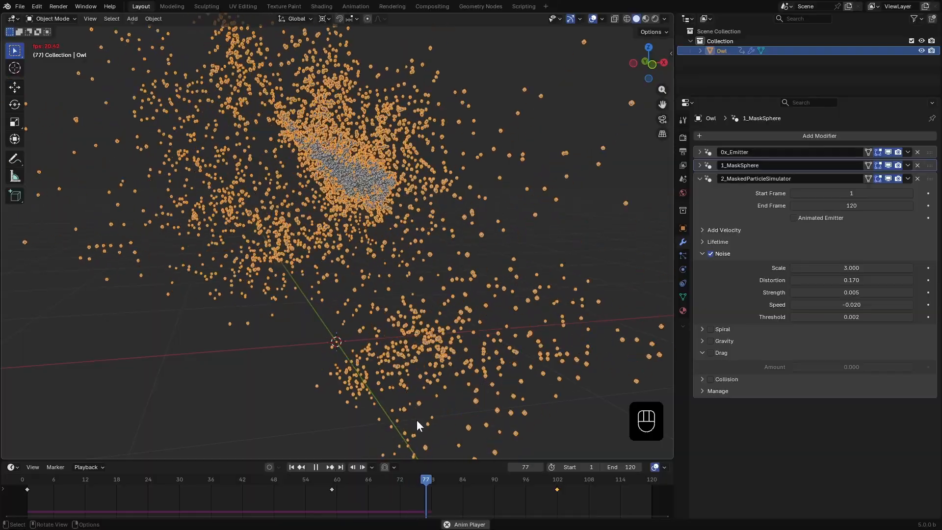
Collapse the noise settings, enable Drag on the simulator with an amount of 0.032 and watch the result
left_click(701, 253)
left_click(710, 289)
left_click_drag(851, 303, 804, 303)
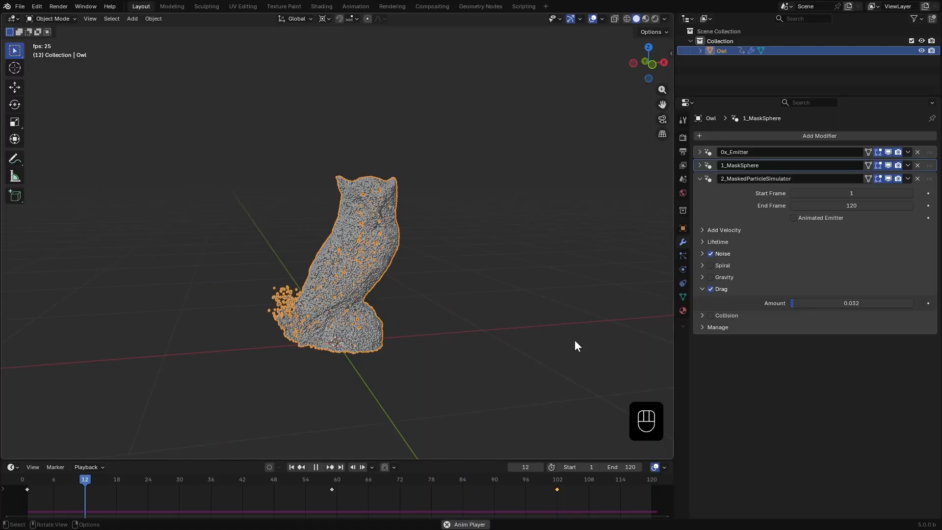
middle_click_drag(633, 321, 530, 302)
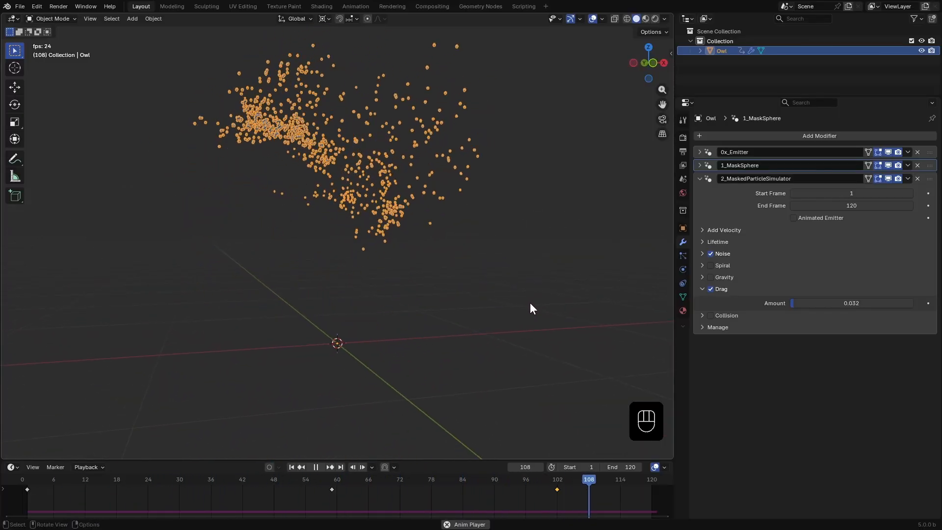
Collapse the simulator settings, add a 9_PointCloudRenderer modifier to the owl and play the animation from the first frame
left_click(699, 178)
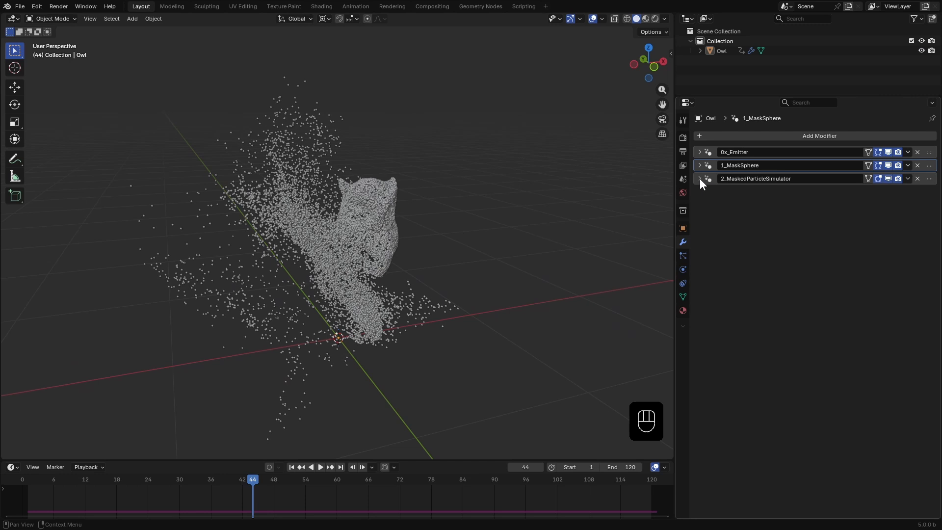
left_click(699, 136)
mouse_move(749, 135)
mouse_move(833, 176)
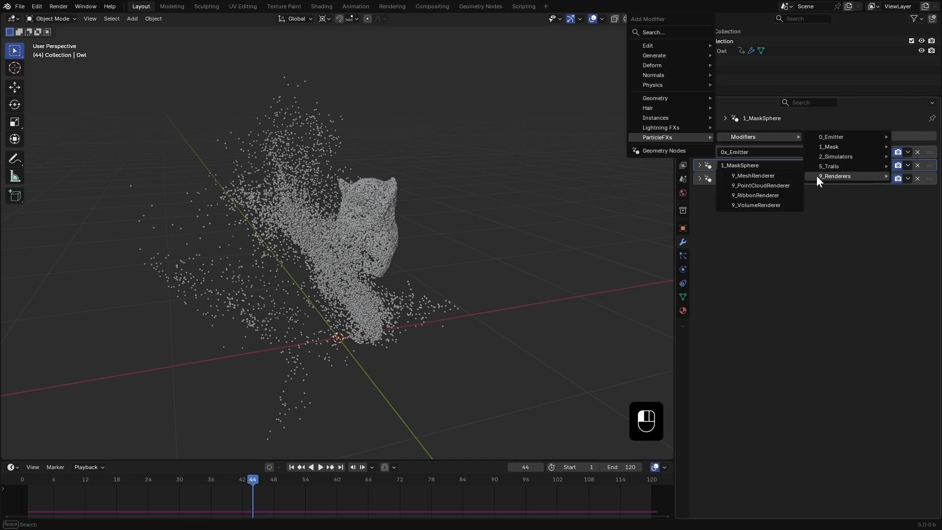
left_click(754, 184)
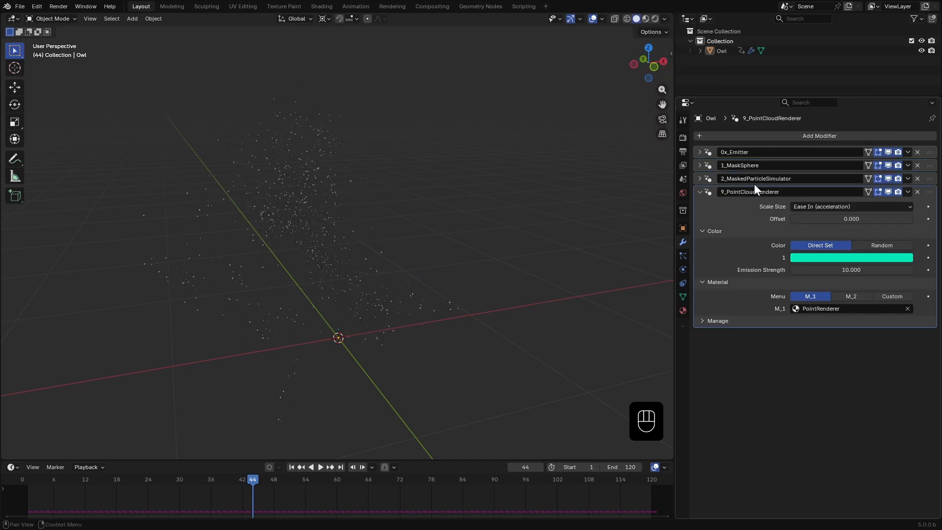
left_click(291, 467)
key("space")
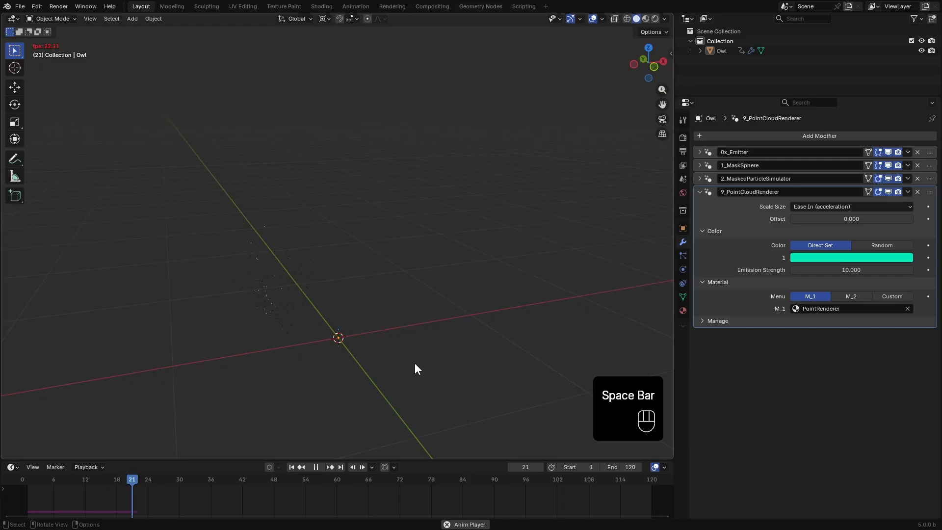
middle_click_drag(484, 390, 413, 329)
key("space")
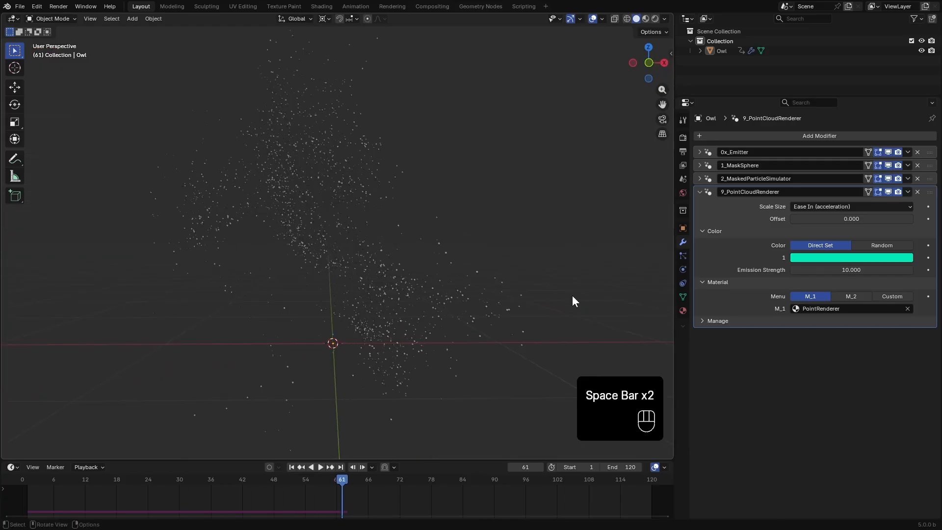
Try the Constant scale size on the point cloud renderer and replay the animation from the first frame
left_click(802, 210)
left_click(810, 207)
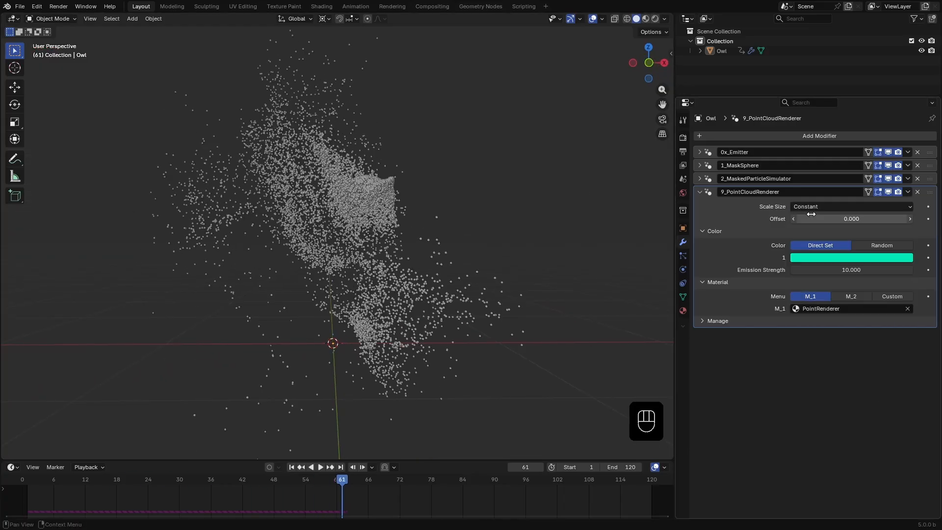
left_click(291, 467)
key("space")
key("space")
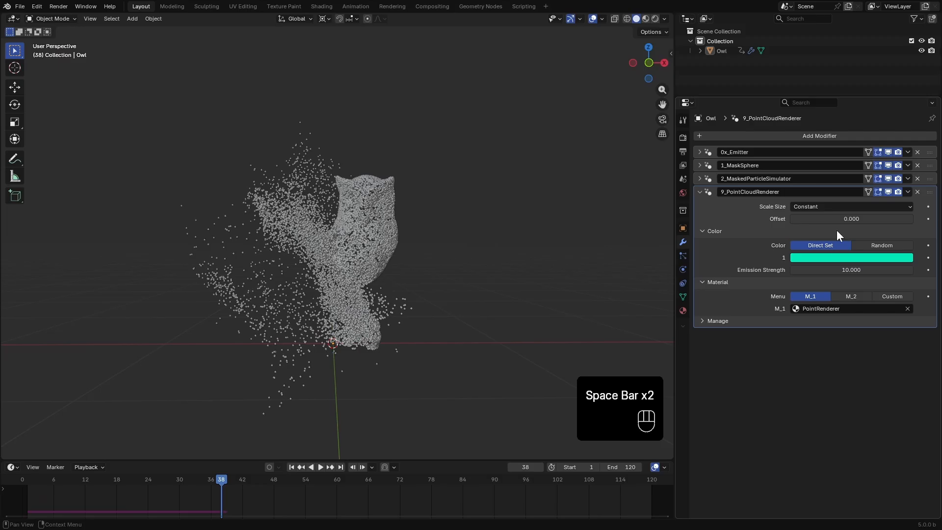
Set the renderer's scale size to Linear (deceleration), replay from the first frame and return to frame 39
left_click(811, 205)
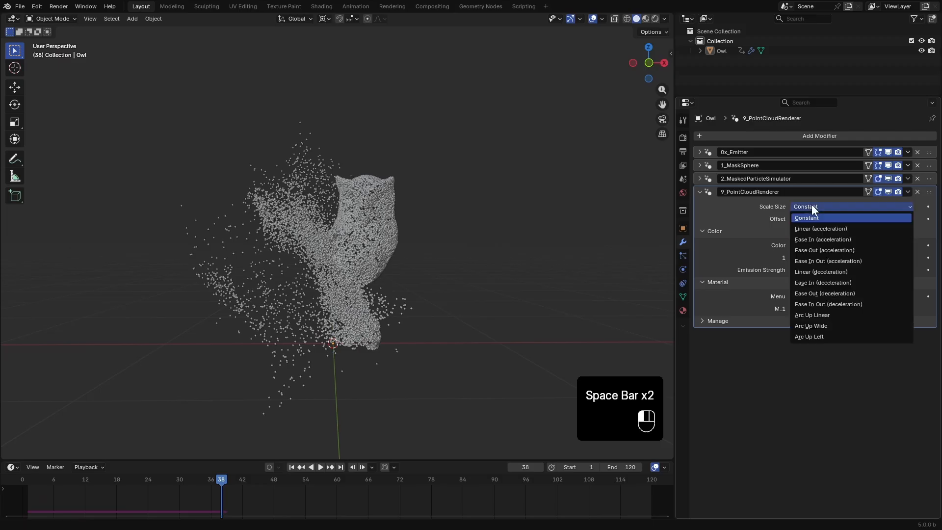
left_click(847, 272)
left_click(291, 466)
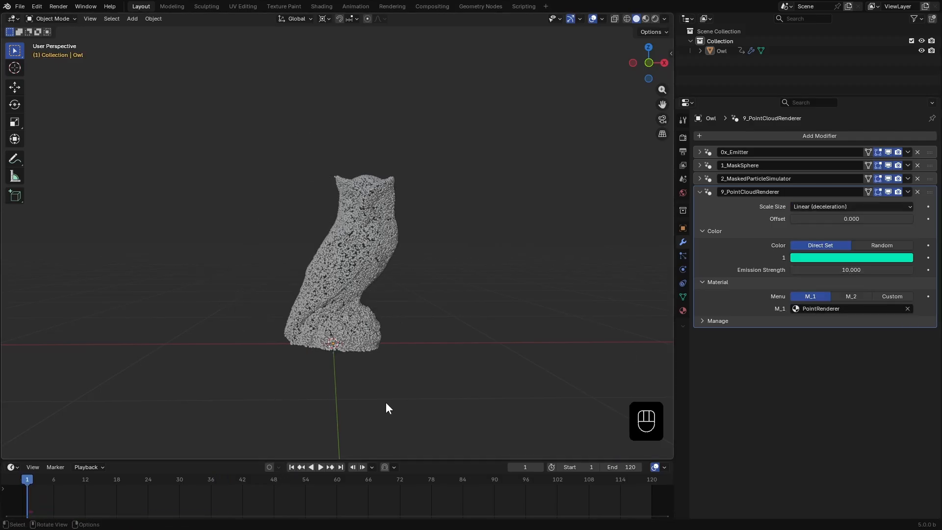
key("space")
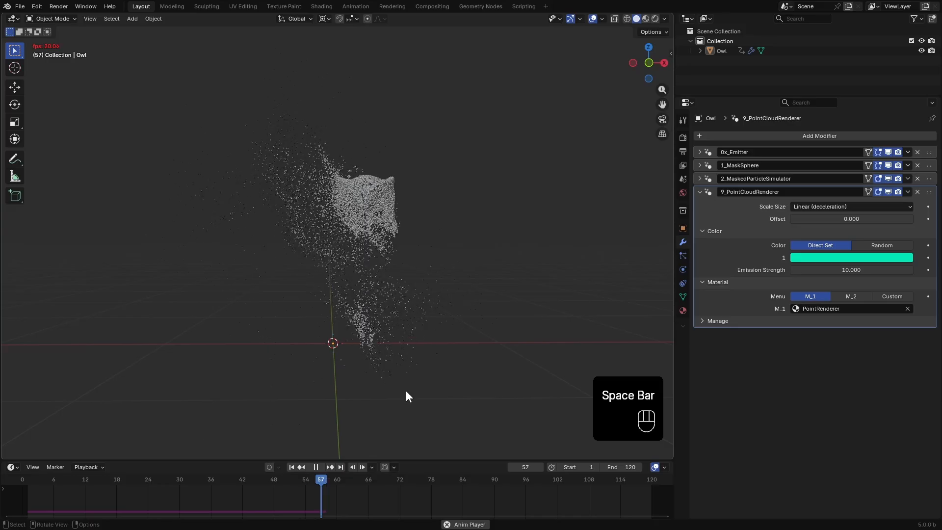
key("space")
left_click_drag(446, 479, 227, 483)
Try the Ease In, Ease Out and Ease In Out (deceleration) scale sizes and return to Linear (deceleration)
left_click(807, 205)
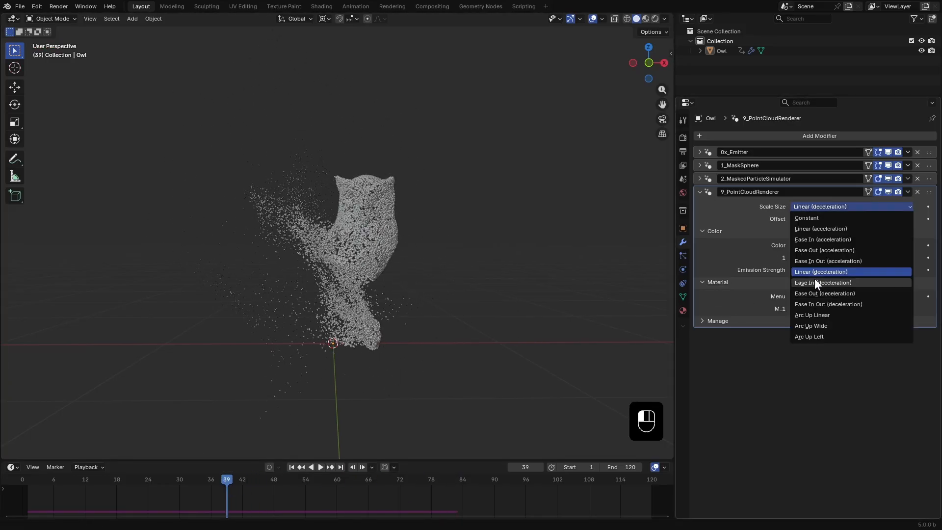
left_click(814, 281)
left_click(806, 206)
left_click(815, 291)
left_click(810, 206)
left_click(819, 302)
left_click(814, 206)
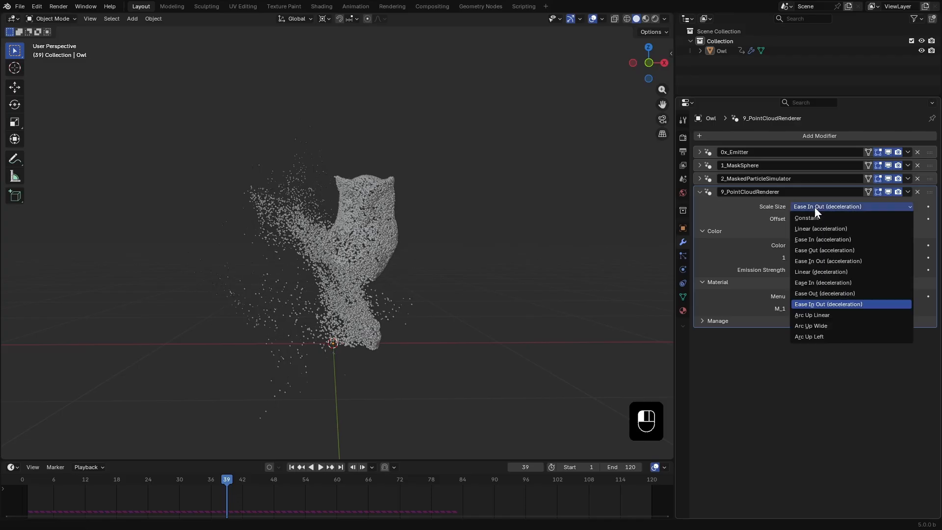
left_click(813, 270)
Set the render engine to Cycles and show the viewport in rendered shading
key("z")
mouse_move(554, 261)
middle_mouse_down()
mouse_move(466, 319)
mouse_move(440, 314)
middle_mouse_up()
scroll(440, 314, "up", 4)
key("z")
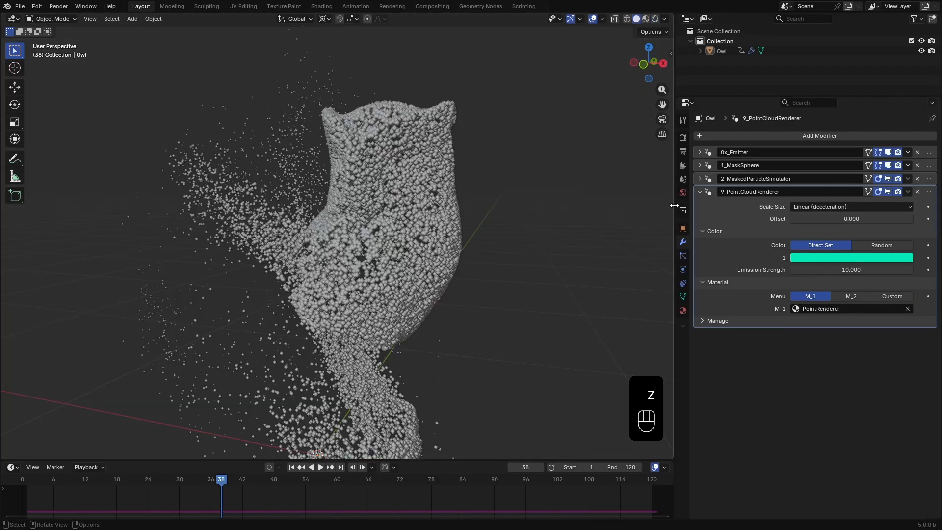
left_click(683, 138)
left_click(809, 136)
left_click(808, 168)
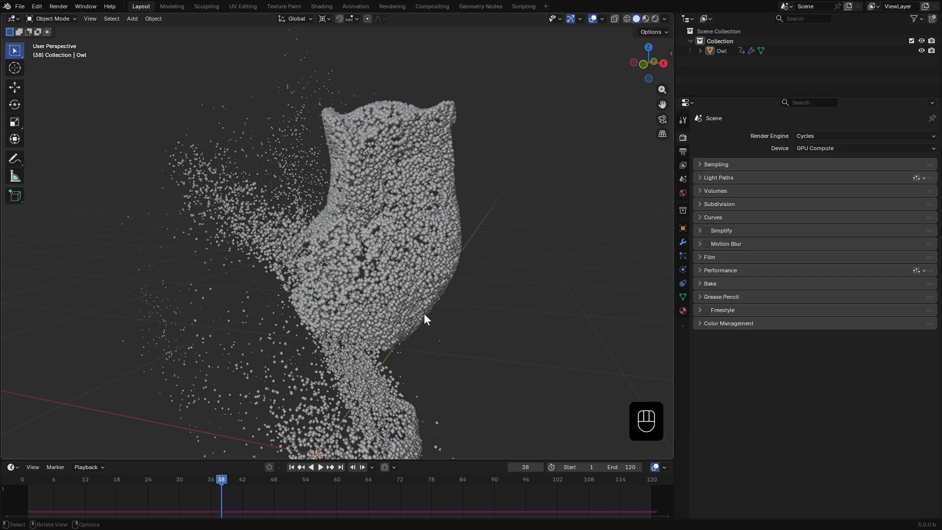
key("z")
left_click(433, 253)
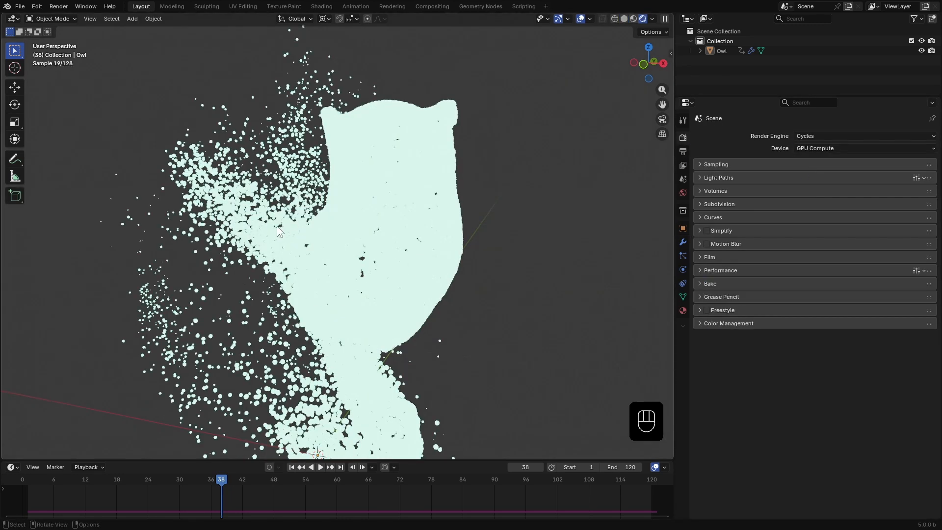
Split the 3D viewport in two and turn the new area into a Shader Editor showing the owl's material nodes
left_click_drag(3, 16, 334, 279)
left_click(13, 19)
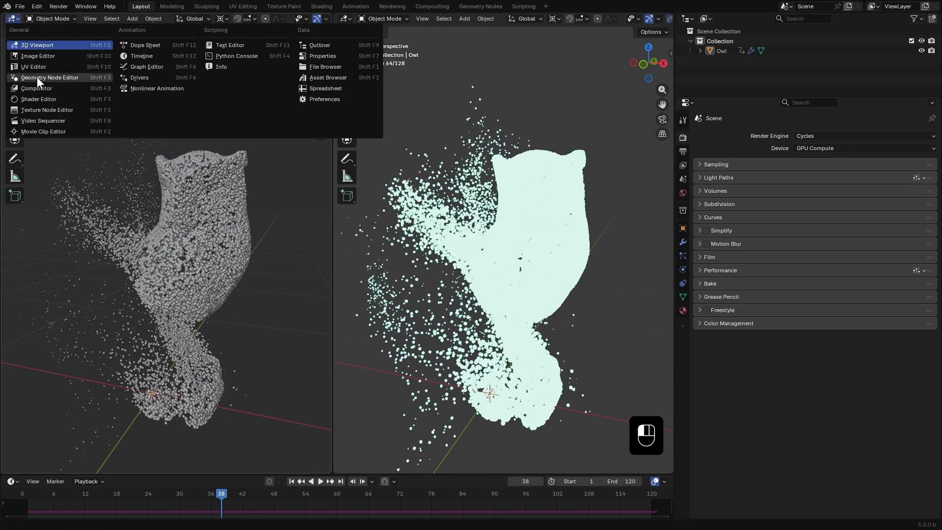
left_click(43, 95)
key("n")
middle_click_drag(218, 254, 187, 305)
left_click(187, 304)
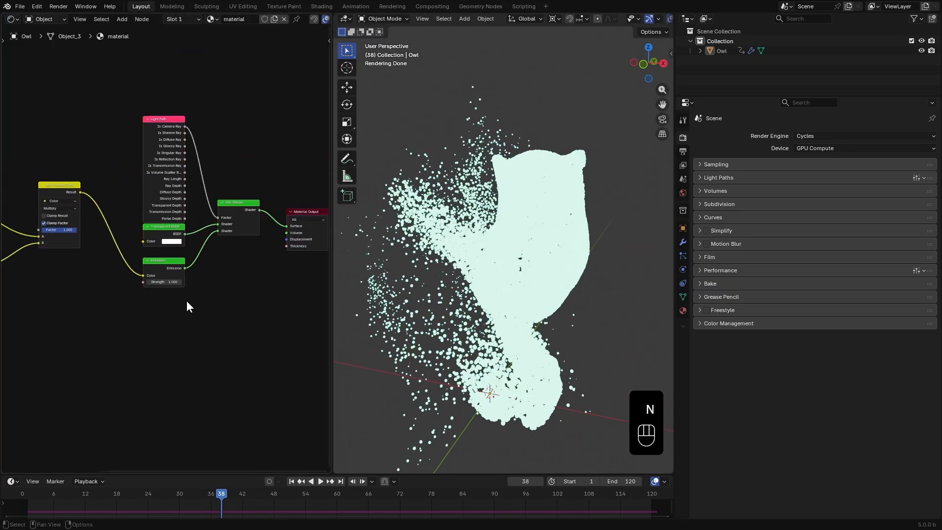
scroll(98, 278, "down", 4)
middle_click_drag(101, 277, 136, 281)
Add a second material slot to the owl and assign the existing PointRenderer material to it
left_click(722, 51)
left_click(682, 310)
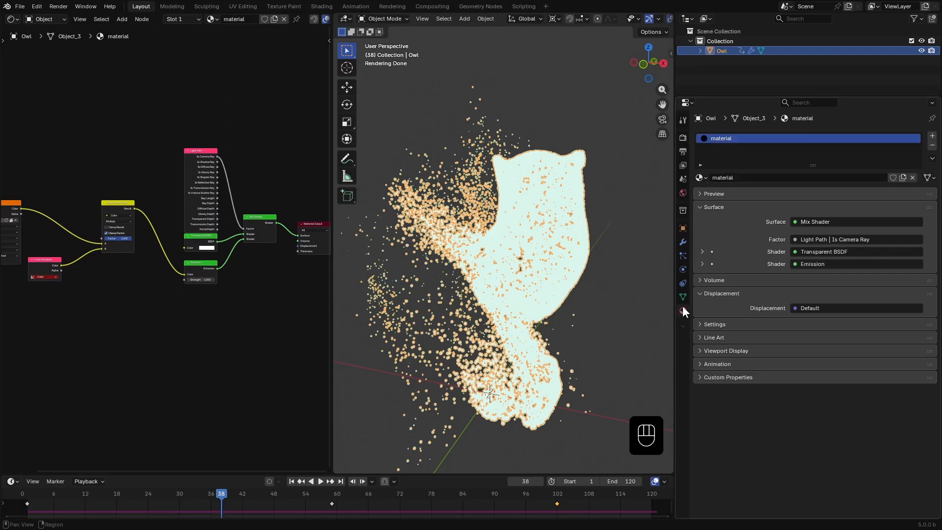
left_click(932, 136)
left_click(700, 193)
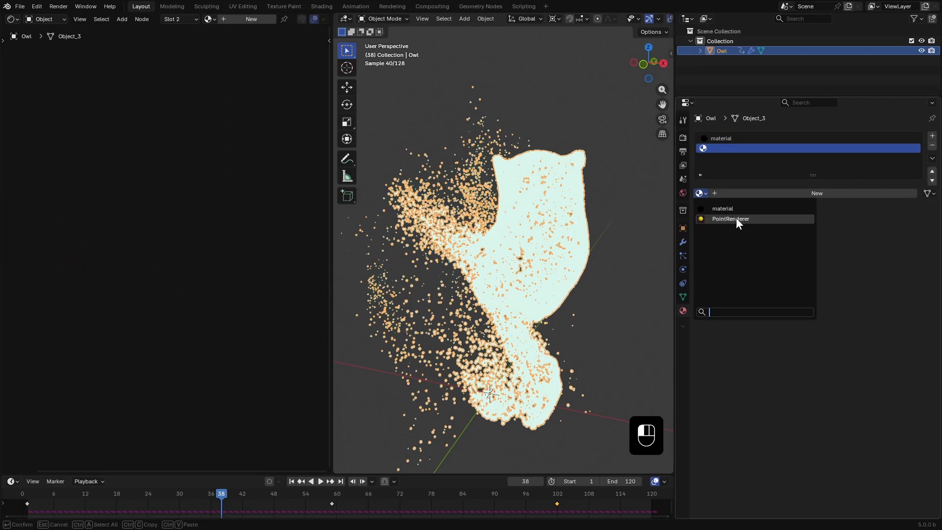
left_click(735, 219)
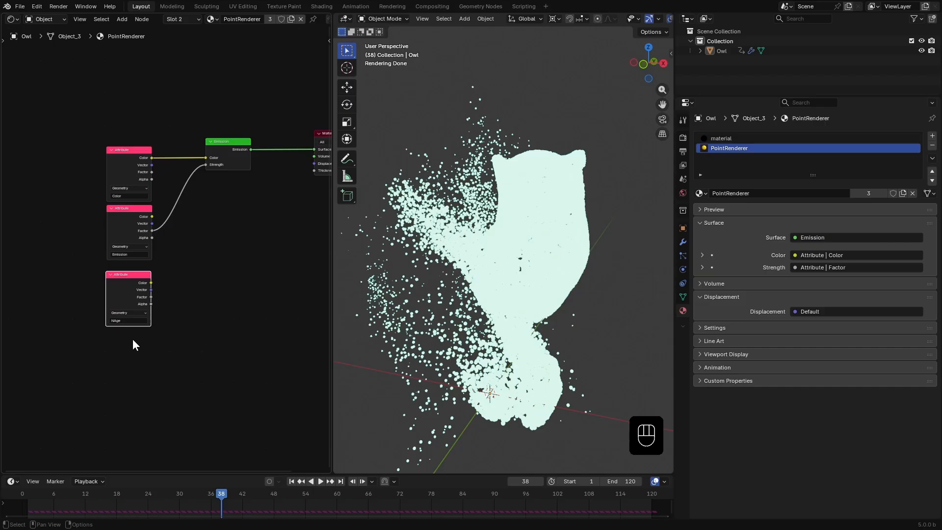
Duplicate the NAge Attribute node, set the copy's attribute name to UVs and preview it through the material output
scroll(133, 339, "up", 2)
left_click(682, 241)
left_click_drag(123, 308, 76, 312)
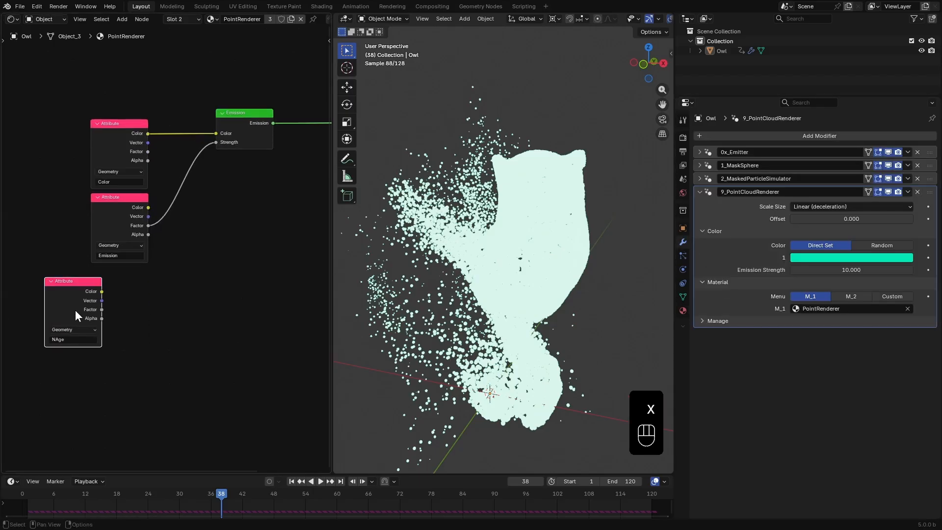
key("shift+d")
scroll(212, 389, "up", 2)
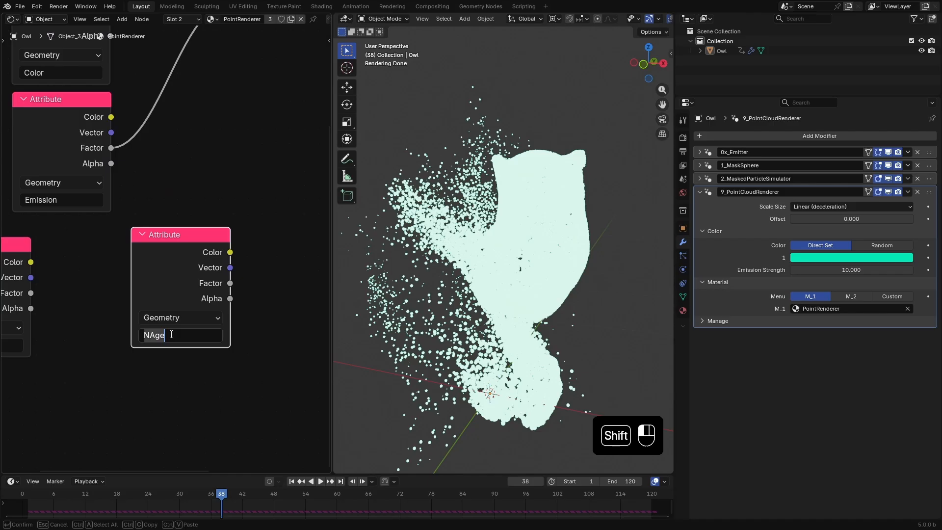
key("Return")
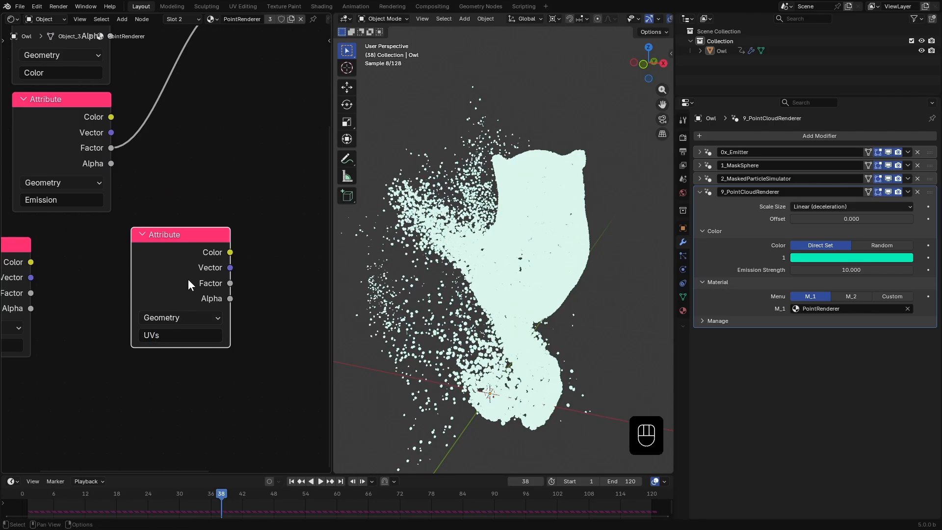
left_click(189, 248, "ctrl+shift")
scroll(189, 255, "down", 6)
middle_click_drag(235, 226, 188, 314)
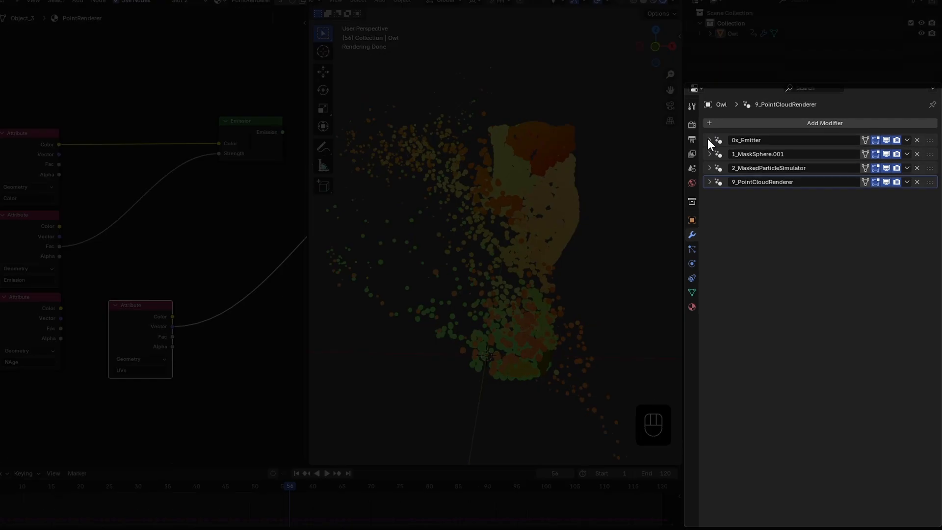
Expand the 0x_Emitter modifier to examine its settings
left_click(707, 137)
left_click(642, 302)
left_click(649, 338)
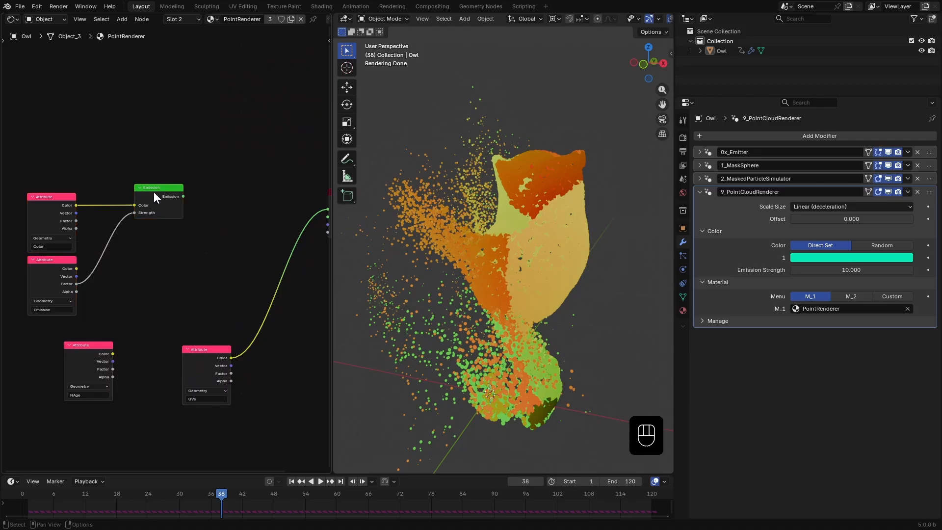
Delete the Emission node, line up the NAge node below the other Attribute nodes and reposition the UVs node
left_click_drag(137, 140, 191, 242)
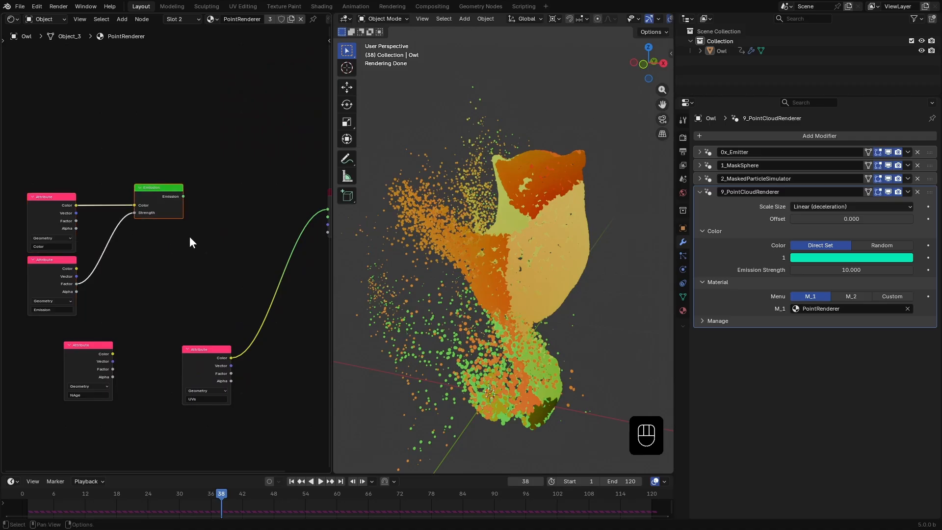
key("Delete")
left_click_drag(81, 358, 42, 337)
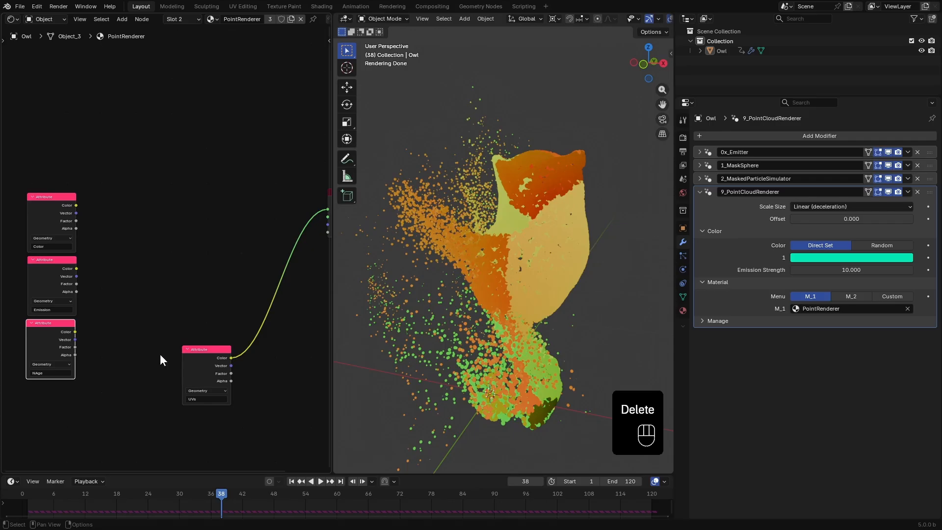
left_click_drag(200, 365, 124, 217)
middle_click_drag(199, 259, 137, 279)
scroll(121, 289, "up", 2)
Copy the BASE COLOR image texture node from the owl's original material into the PointRenderer material
left_click(682, 311)
left_click(728, 139)
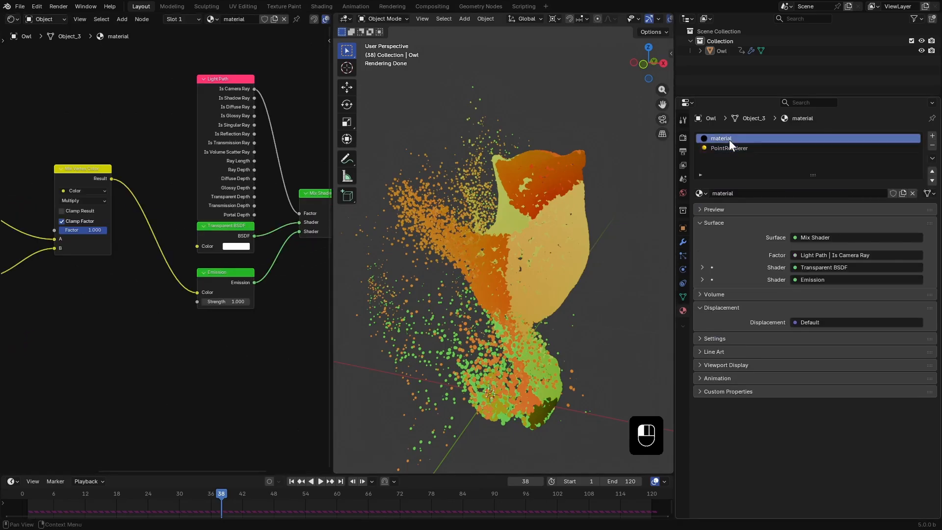
scroll(117, 310, "down", 4)
middle_click_drag(74, 304, 252, 354)
scroll(196, 315, "up", 7)
left_click(158, 253)
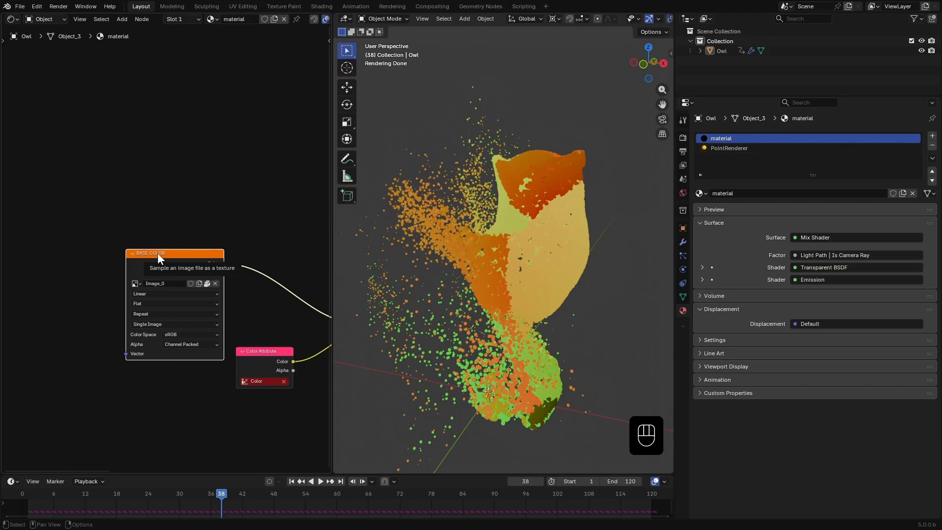
key("ctrl+c")
left_click(735, 148)
key("ctrl+v")
Insert the BASE COLOR texture between the UVs Attribute node and the Material Output, feeding its Vector input from the attribute's Vector output
left_click_drag(141, 203, 158, 178)
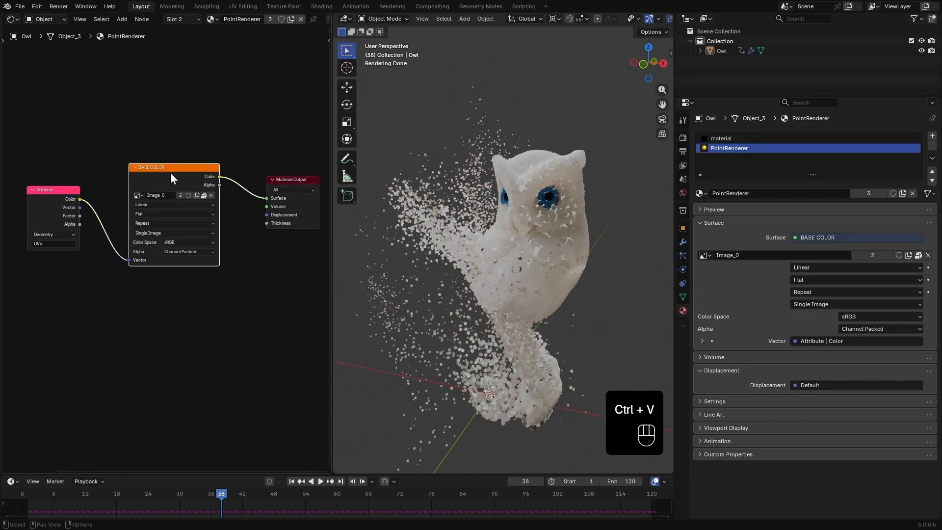
left_click(79, 205)
left_click_drag(116, 260, 120, 261)
scroll(128, 243, "up", 1)
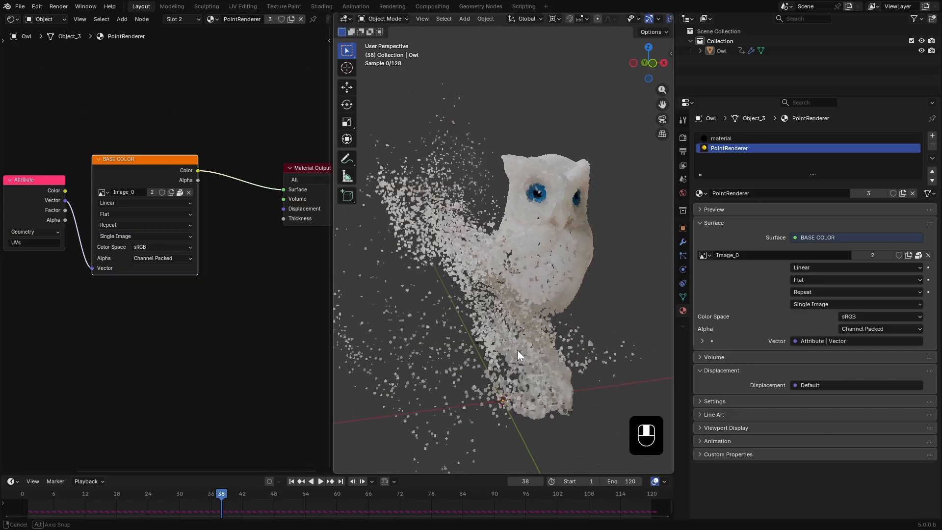
Play the textured disintegration from the first frame in material preview shading, inspect it and return to the first frame
left_click(291, 481)
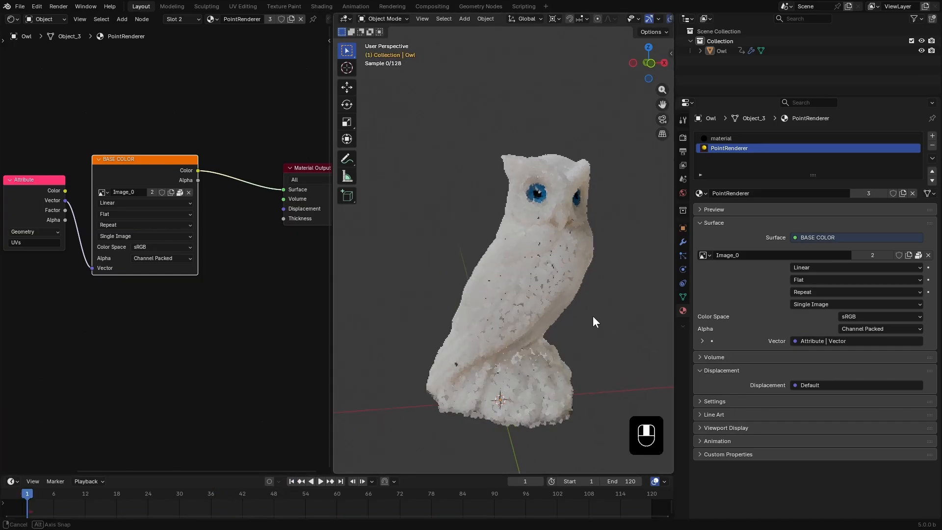
key("z")
left_click(554, 360)
key("space")
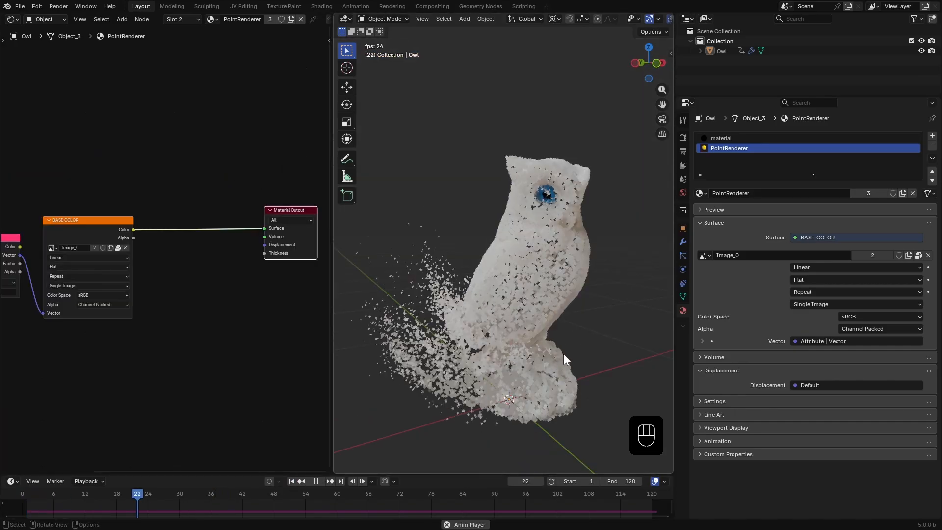
key("space")
middle_click_drag(584, 343, 545, 325)
left_click(291, 481)
Insert a Principled BSDF between the BASE COLOR texture and the Material Output and check it in rendered shading
scroll(169, 255, "down", 1)
key("shift+a")
mouse_move(166, 314)
left_click(267, 189)
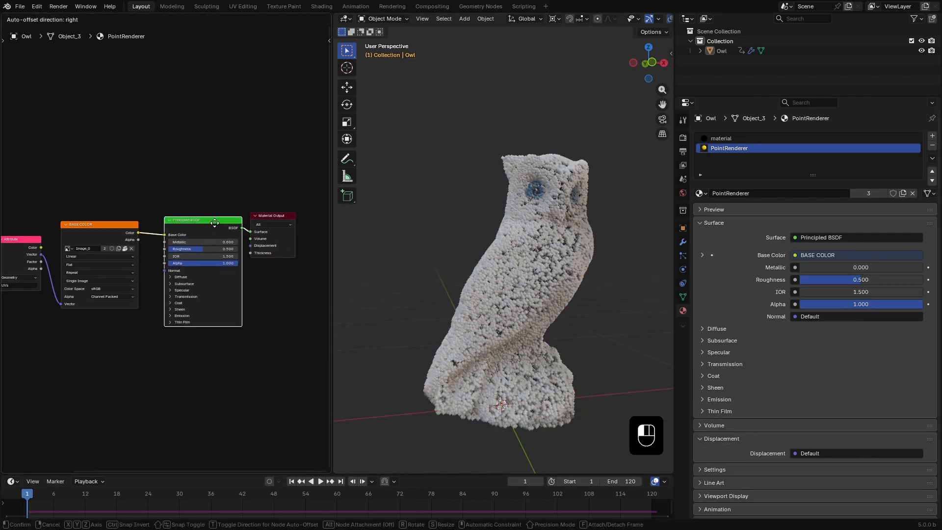
left_click(215, 222)
key("z")
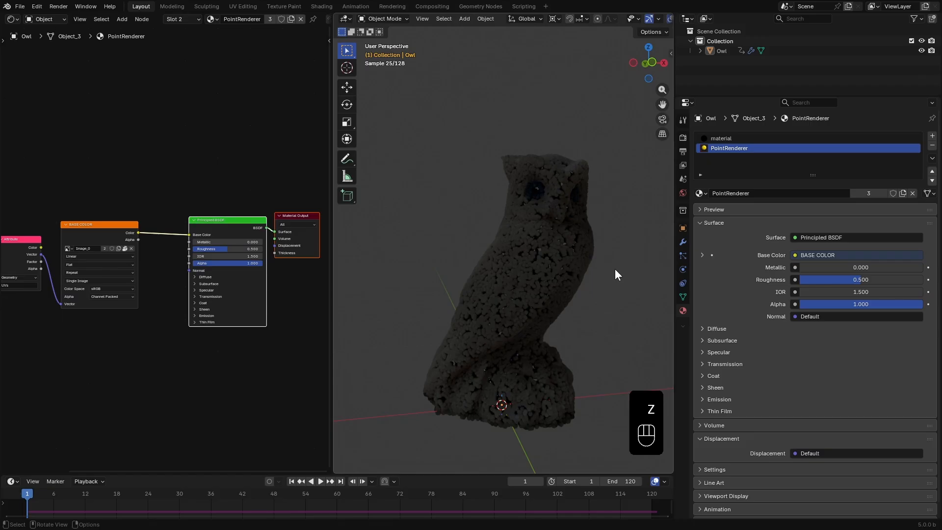
Turn off Scene World lighting for the rendered viewport so the default HDRI lights the owl, and look at it up close
scroll(635, 23, "down", 4)
left_click(653, 19)
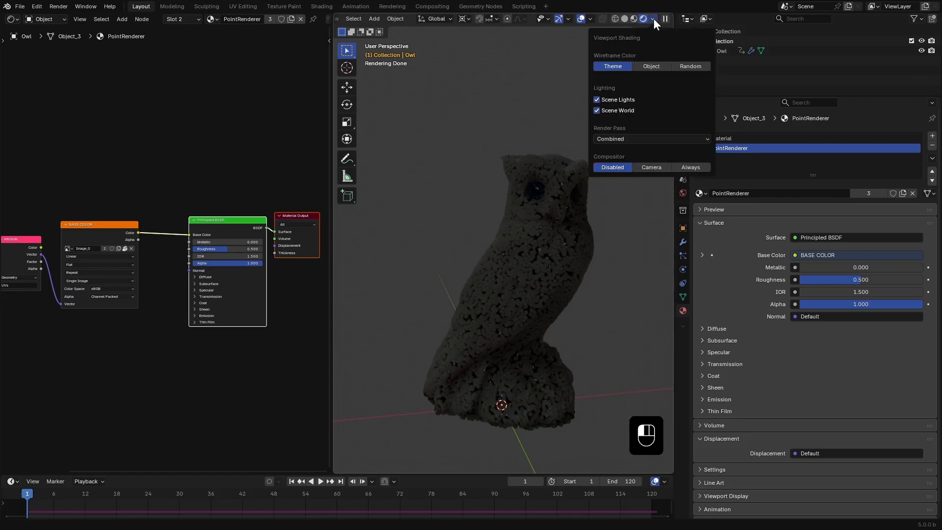
left_click(596, 111)
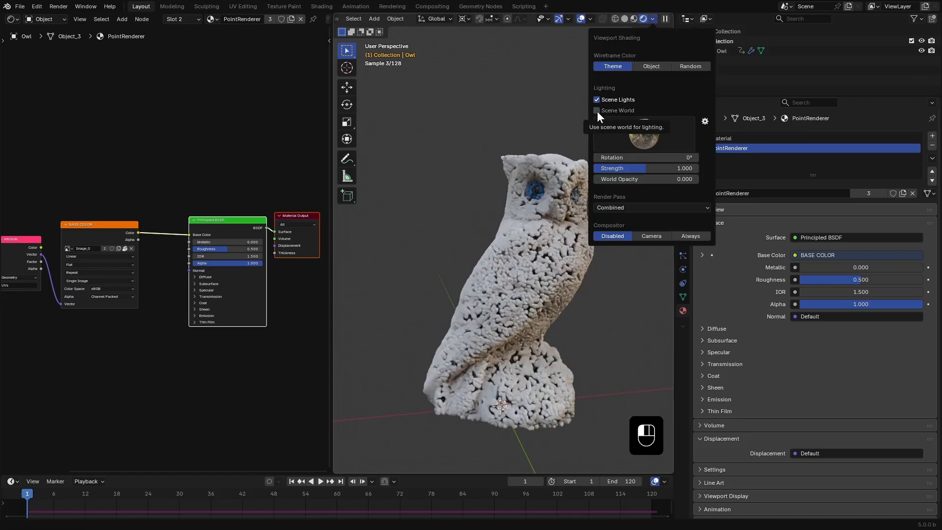
scroll(610, 320, "up", 3)
mouse_move(608, 318)
middle_mouse_down("shift")
mouse_move(616, 264)
mouse_move(598, 284)
middle_mouse_up("shift")
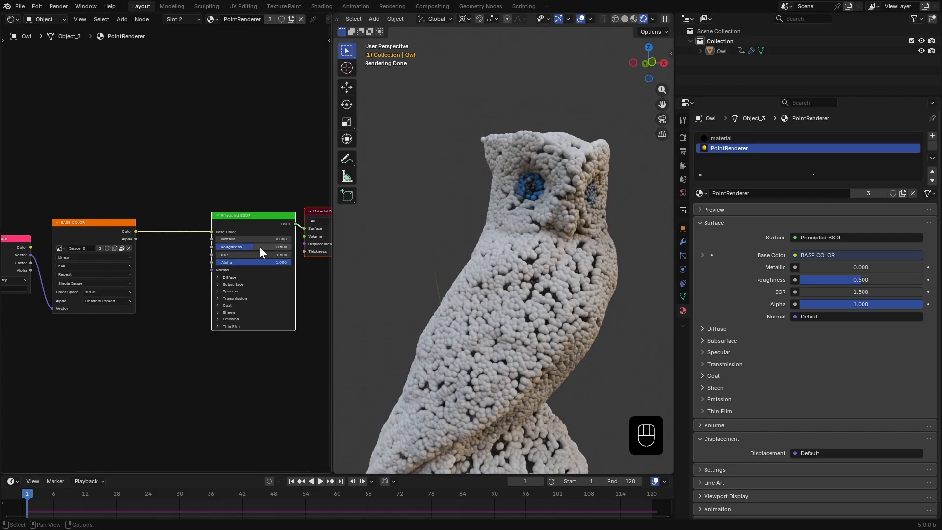
Set the Principled BSDF's roughness to 0.245, its coat weight to 1.000 and its coat roughness to about 0.066
left_click_drag(260, 246, 234, 247)
scroll(232, 299, "up", 2)
left_click(256, 319)
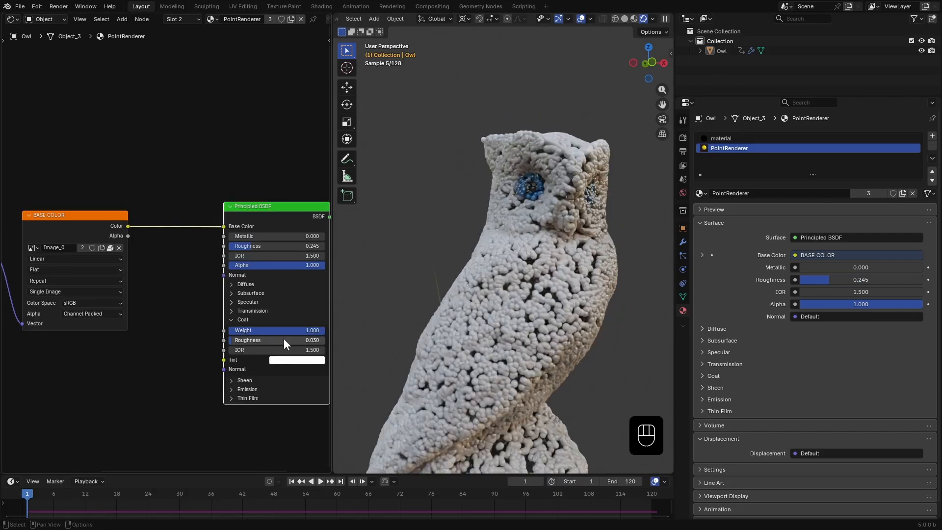
left_click_drag(231, 339, 237, 338)
Play the disintegration to frame 39 in rendered shading and inspect the glossy particles
key("space")
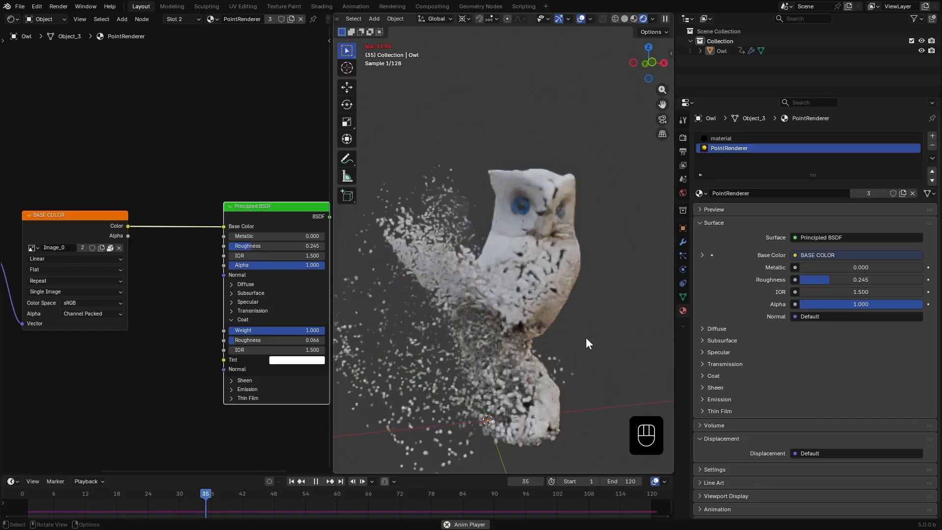
key("space")
middle_click_drag(600, 335, 544, 316)
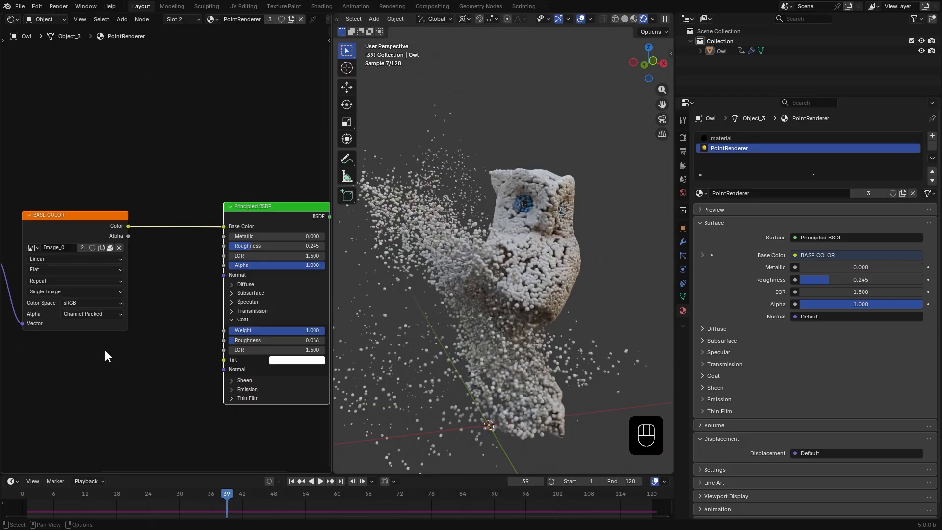
Widen the shader node editor, hide the viewport's tool shelf and set the NAge Attribute node apart from the other attribute nodes
scroll(125, 360, "down", 2)
middle_click_drag(146, 337, 294, 288)
key("t")
left_click_drag(672, 267, 811, 269)
left_click_drag(332, 277, 434, 278)
scroll(254, 337, "up", 5)
middle_click_drag(263, 324, 237, 282)
left_click_drag(77, 302, 94, 324)
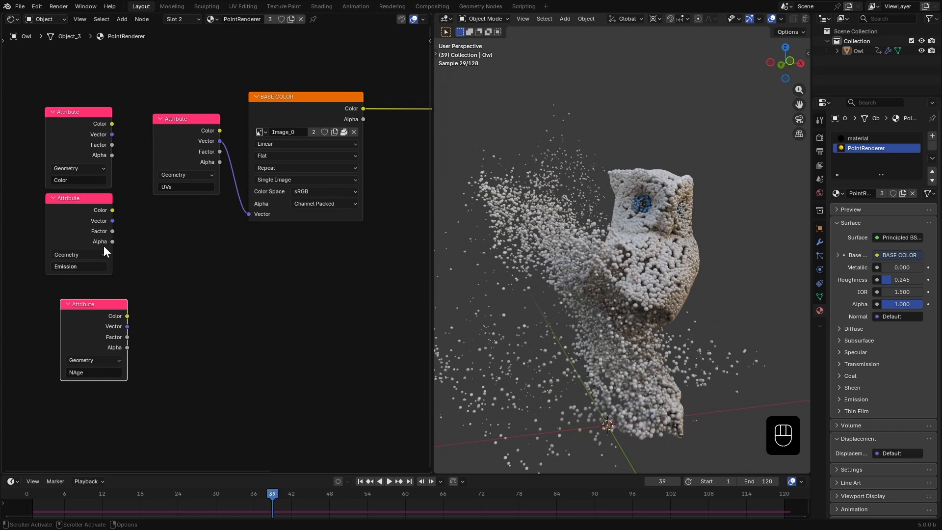
Preview the Color, Emission and NAge attributes on the points in turn, comparing them with the 9_PointCloudRenderer colour and emission settings
left_click(83, 121, "ctrl+shift")
left_click(818, 241)
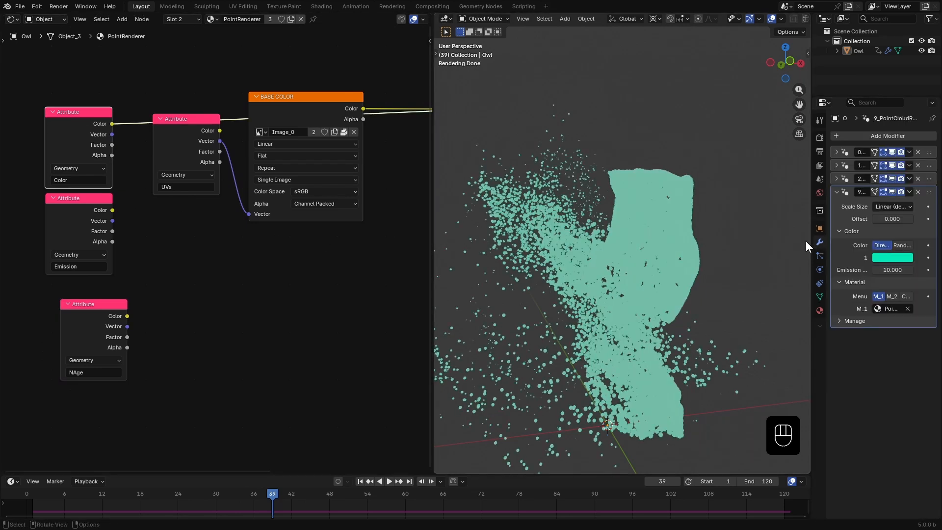
left_click_drag(810, 242, 766, 242)
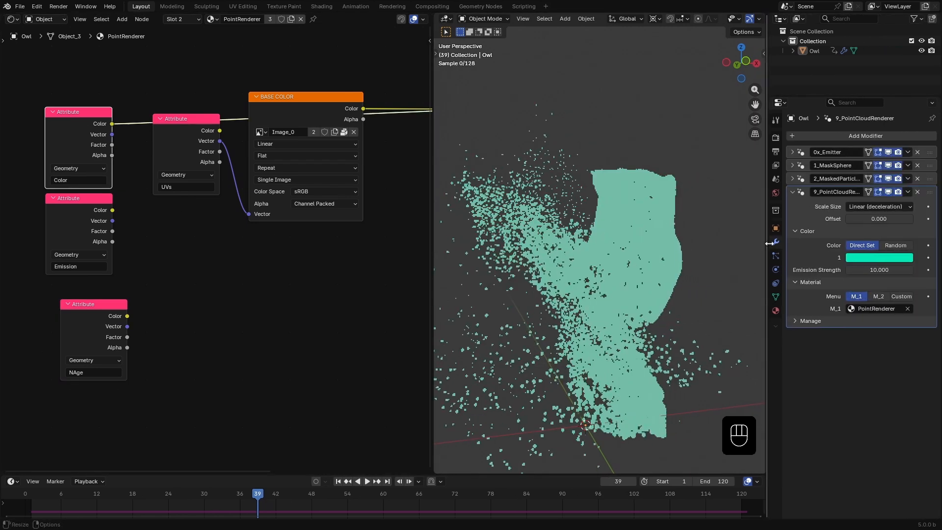
left_click(83, 219, "ctrl+shift")
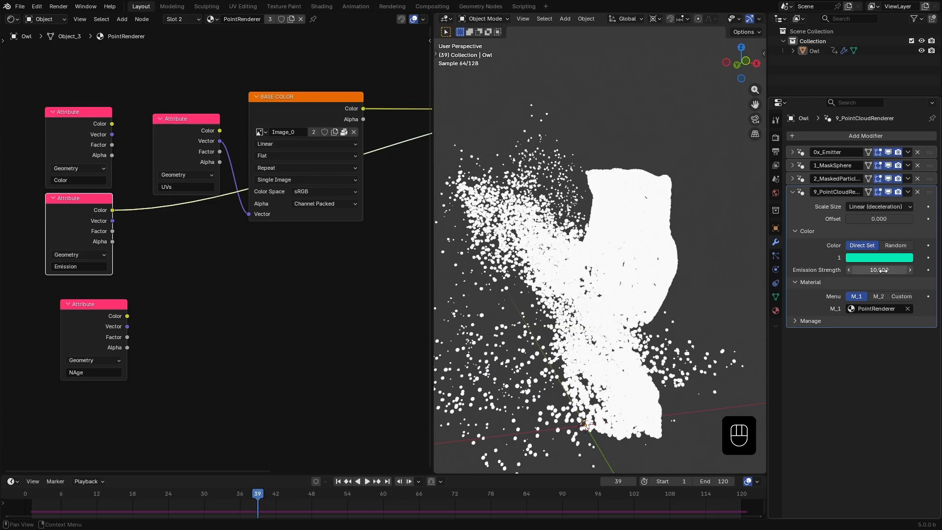
left_click(92, 316, "ctrl+shift")
middle_click_drag(684, 396, 715, 398)
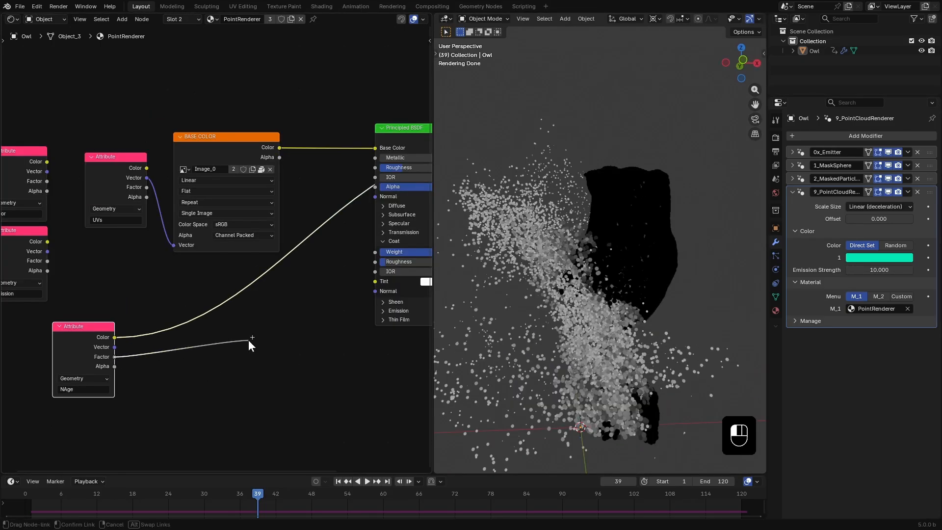
Add a Mix node set to Color and drive its Factor with the NAge Attribute's Factor output
left_click_drag(249, 339, 249, 339)
type("m")
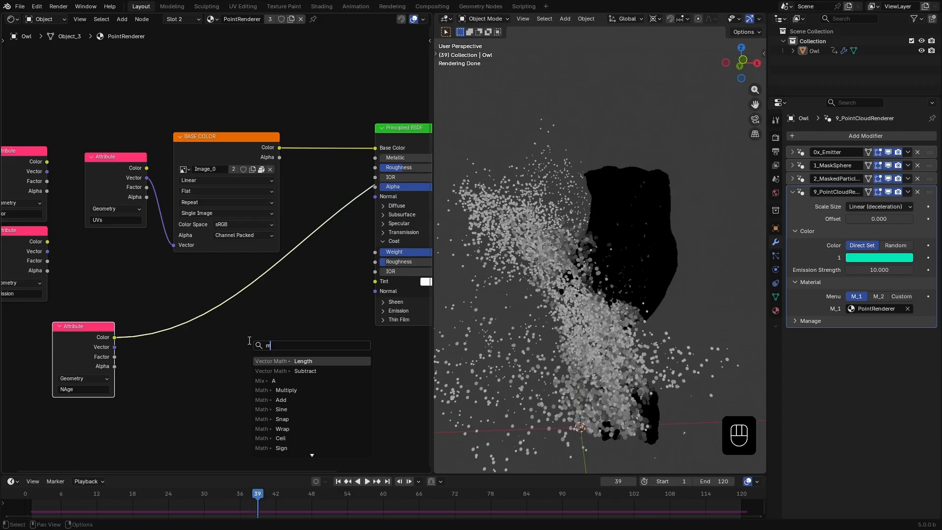
type("ix")
key("Return")
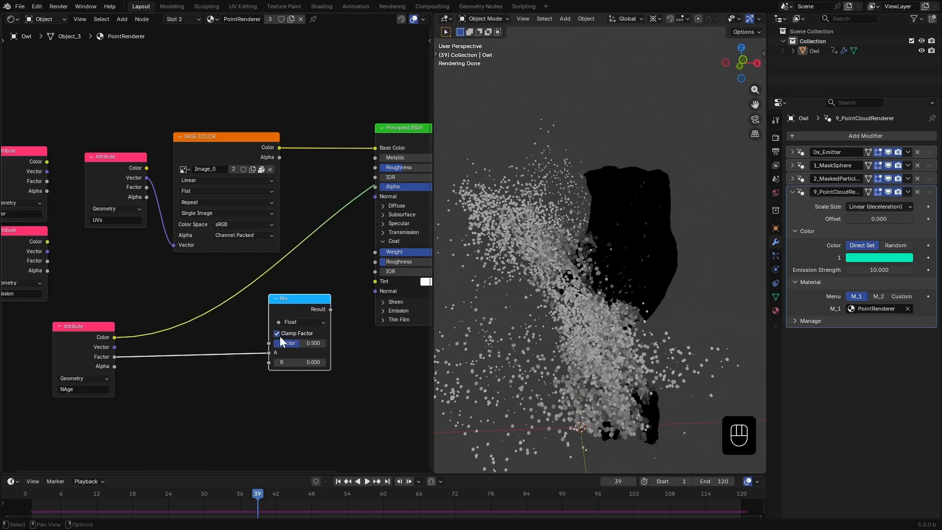
left_click_drag(268, 348, 269, 343)
left_click(291, 321)
left_click(284, 360)
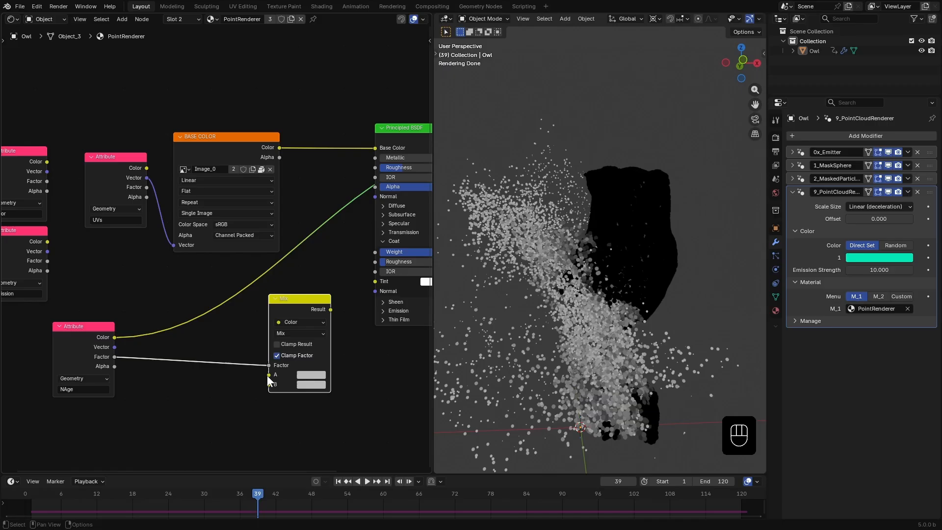
Connect the BASE COLOR texture's Color output to the Mix node's A input and set the B colour to blue
left_click_drag(278, 147, 269, 375)
left_click_drag(280, 388, 303, 354)
left_click_drag(88, 347, 95, 335)
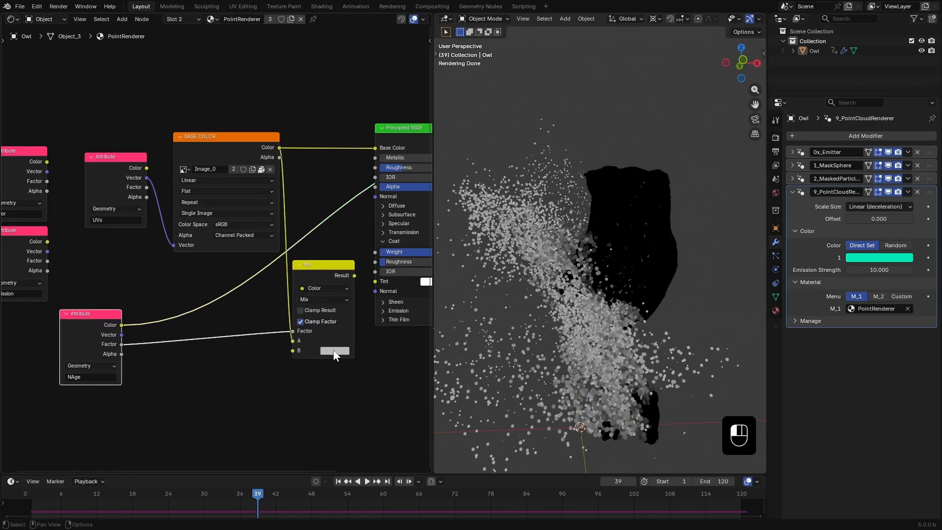
left_click(333, 349)
Insert the Mix node between the BASE COLOR texture and the Principled BSDF's Base Color, and output the Principled BSDF as the surface
left_click_drag(323, 278, 320, 137)
middle_click_drag(320, 136, 251, 172)
left_click(348, 167, "ctrl+shift")
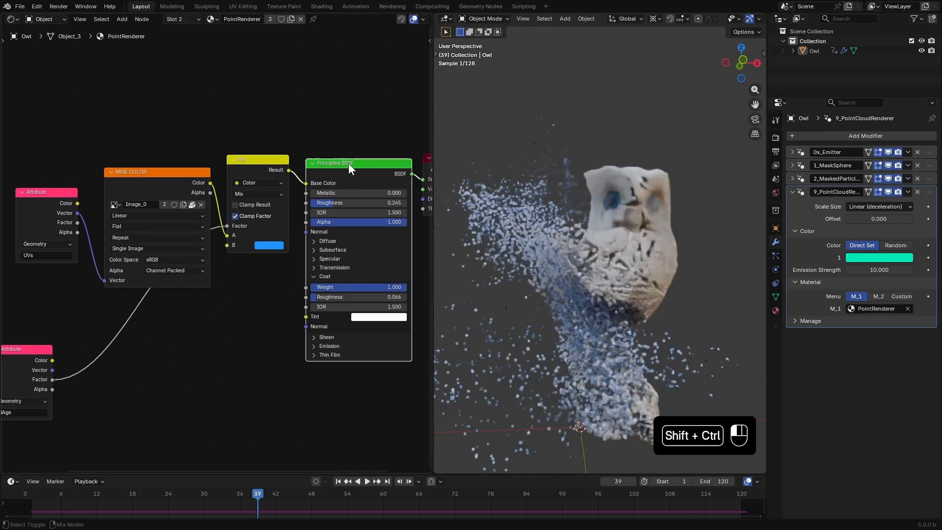
Rearrange the material nodes, moving the NAge Attribute node above the BASE COLOR texture to clear some space
left_click_drag(349, 164, 346, 167)
scroll(244, 289, "down", 2)
middle_click_drag(244, 288, 237, 298)
left_click_drag(41, 362, 58, 79)
left_click_drag(71, 191, 152, 231)
left_click_drag(153, 211, 139, 254)
left_click(246, 289)
Insert a Float Curve between NAge's Factor and the Mix Factor, bending it upward with a point at 0.2409, 0.6625
left_click_drag(133, 157, 184, 141)
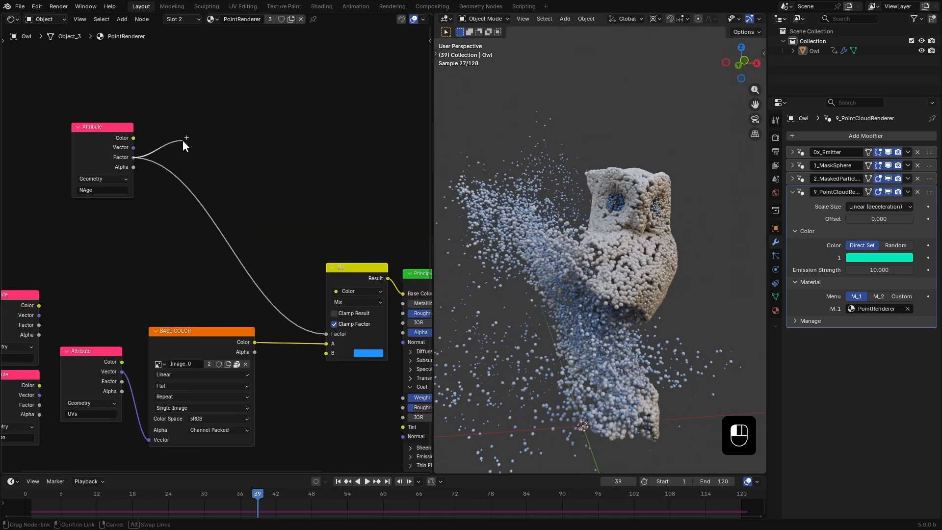
type("flo")
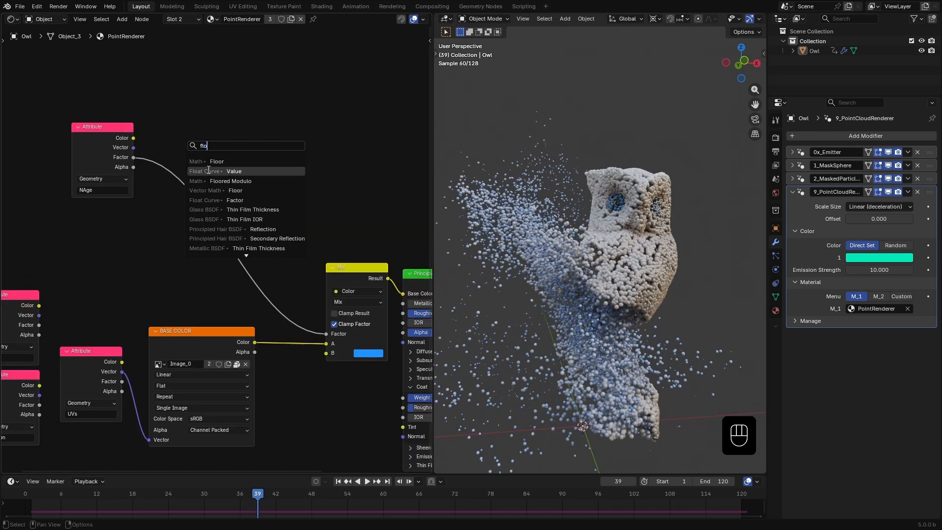
left_click(221, 171)
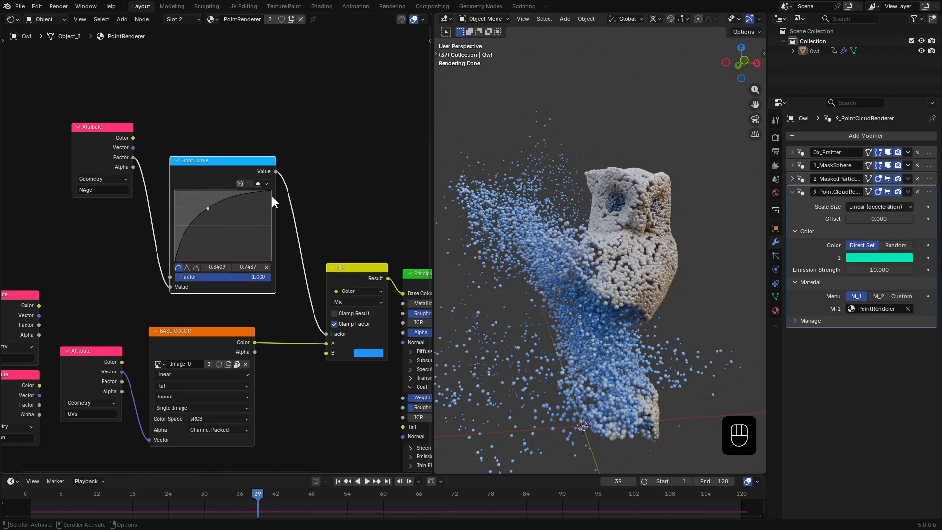
left_click_drag(208, 208, 198, 214)
Change the Mix node's B colour to a lighter, more cyan blue
middle_click_drag(251, 325, 216, 233)
left_click(332, 261)
left_click_drag(398, 162, 398, 107)
left_click_drag(373, 116, 366, 109)
Move the Color Attribute node below the BASE COLOR texture and connect its Color output to the Mix node's B input
middle_click_drag(196, 245, 270, 214)
left_click_drag(45, 196, 265, 359)
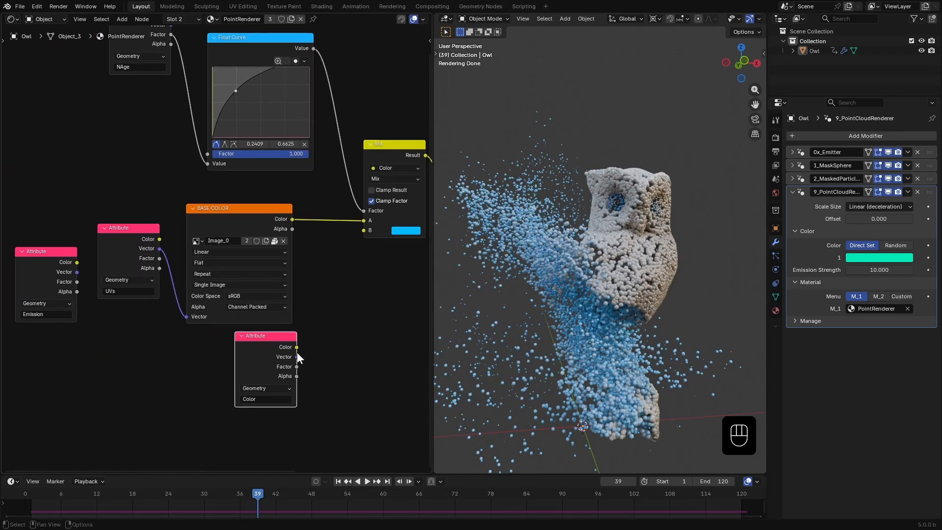
left_click_drag(360, 235, 362, 231)
middle_click_drag(244, 353, 160, 352)
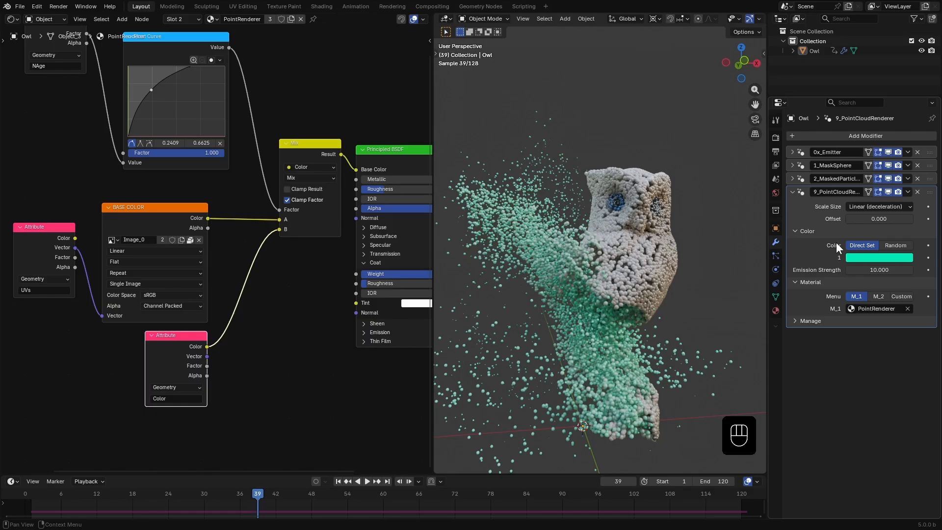
Change the point colour in the 9_PointCloudRenderer modifier to a bright blue
left_click(865, 257)
left_click_drag(867, 105, 871, 93)
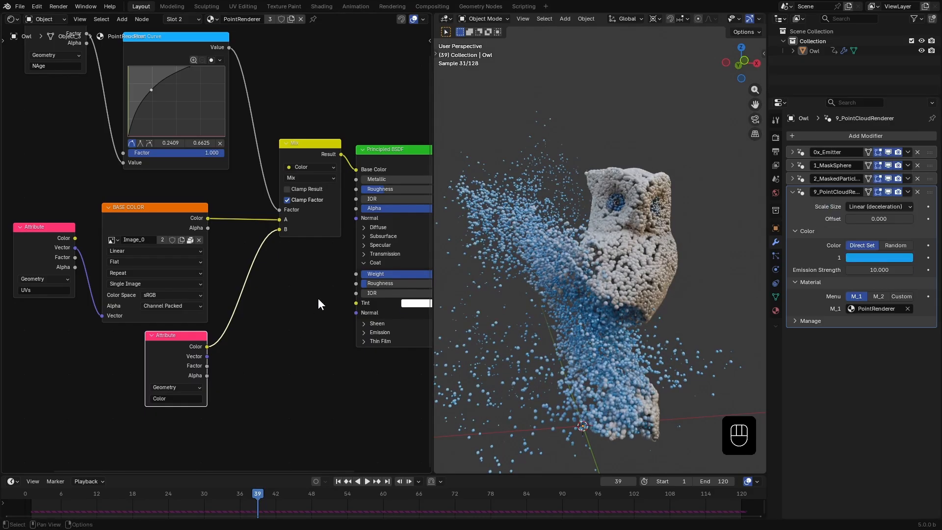
scroll(318, 298, "down", 1)
scroll(258, 305, "down", 1)
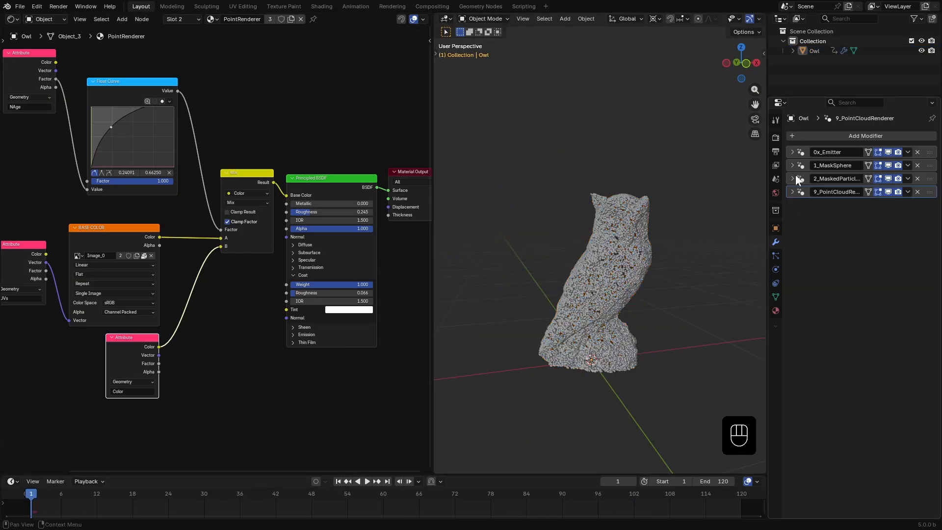
Enlarge the viewport, then set the 0x_Emitter's radius to 0.003 m and raise its mesh emission density
left_click(792, 152)
left_click_drag(431, 202, 101, 202)
left_click_drag(767, 197, 729, 194)
left_click_drag(867, 167, 833, 167, "shift")
scroll(537, 273, "up", 3)
left_click_drag(867, 299, 869, 299)
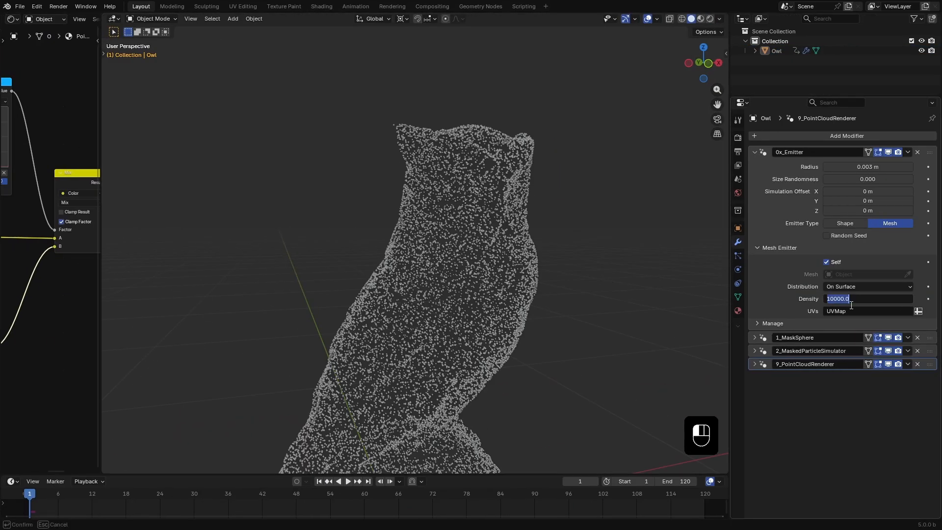
key("Return")
Play the denser disintegration, stop it partway and inspect the particles up close in rendered shading
key("space")
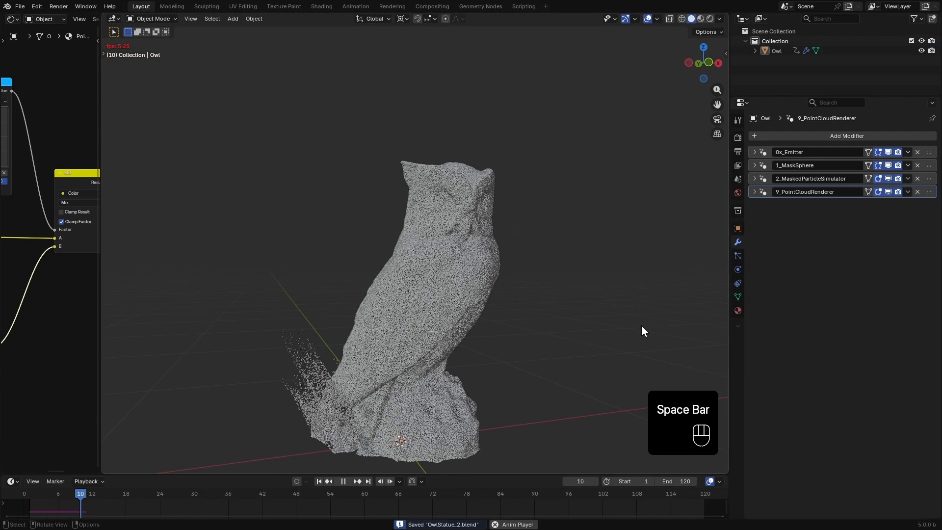
middle_click_drag(625, 344, 607, 340)
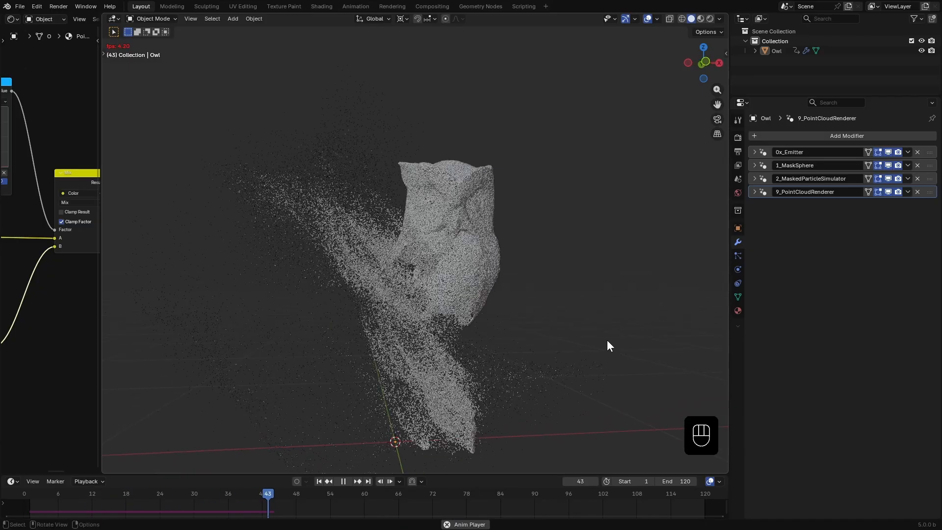
key("space")
key("z")
middle_click_drag(536, 262, 496, 264)
scroll(496, 263, "up", 3)
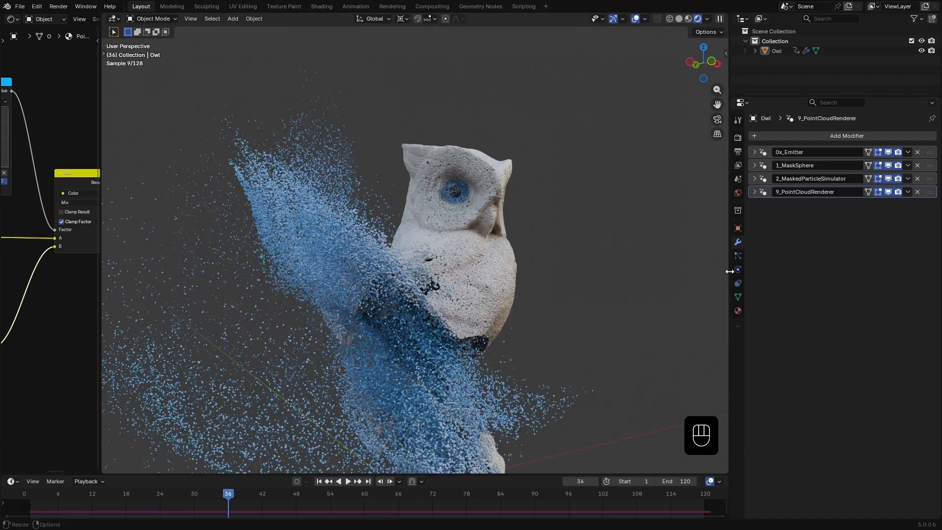
left_click_drag(730, 272, 720, 271)
left_click(727, 269)
left_click(765, 50)
left_click(745, 185)
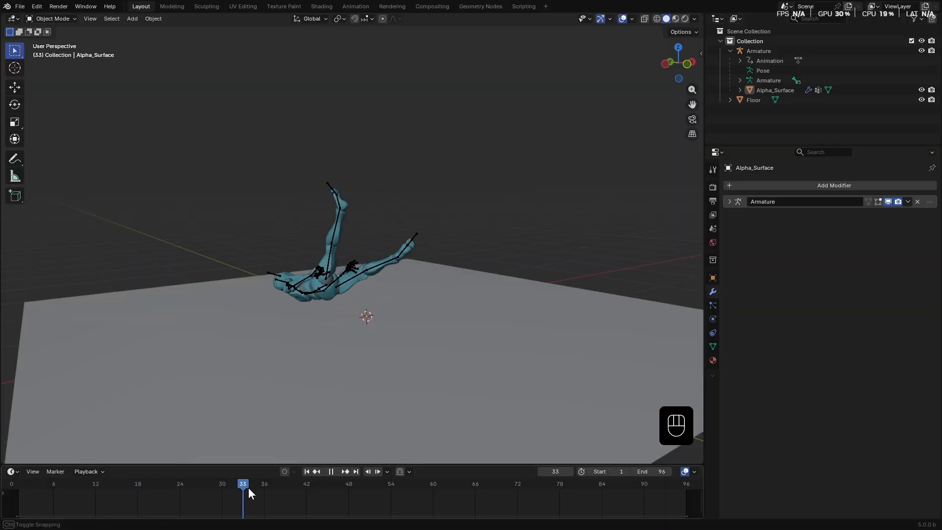
Return to frame 1 and add an 0x_Emitter to Alpha_Surface, emitting from its own mesh with a density of 0.5
left_click(37, 488)
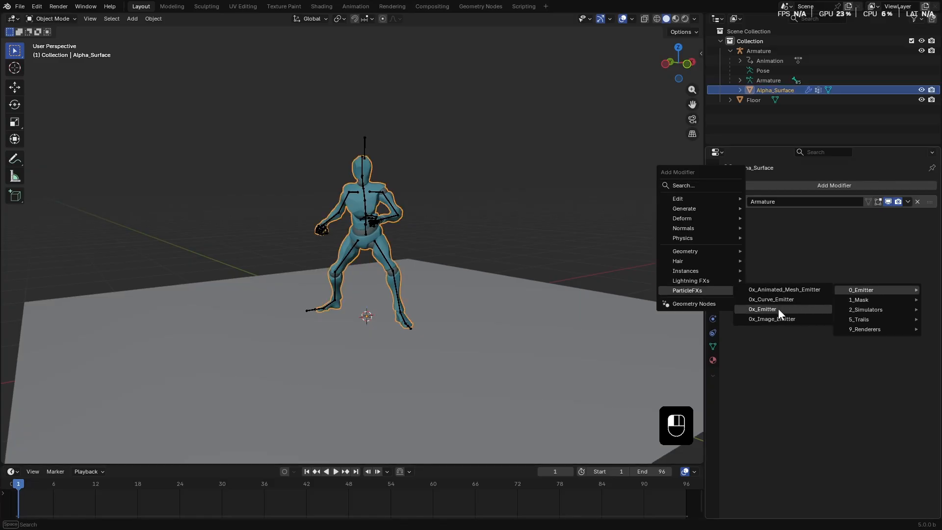
left_click(777, 309)
left_click(883, 286)
left_click(820, 312)
left_click(810, 324)
left_click(852, 362)
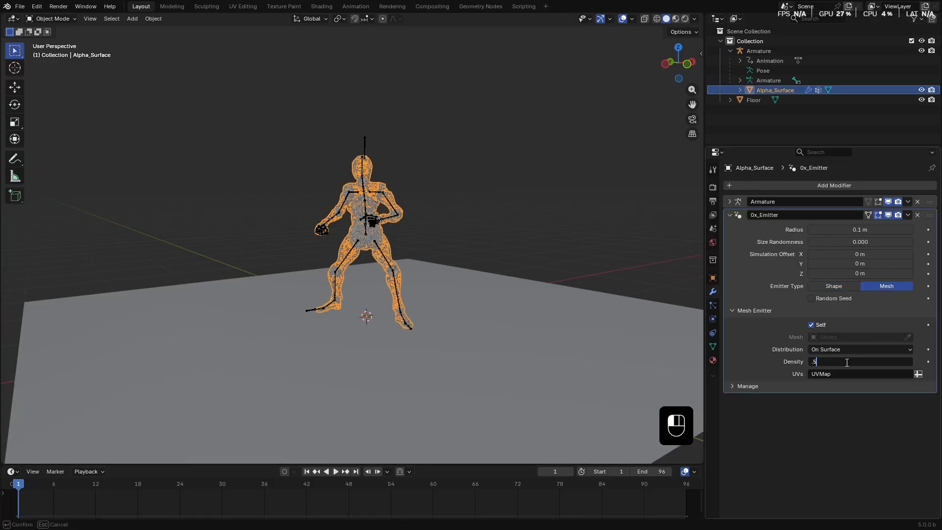
key("Return")
Scrub the character animation to check the emitted points, return to frame 1 and remove the 0x_Emitter from Alpha_Surface
scroll(425, 232, "up", 4)
left_click_drag(23, 484, 500, 503)
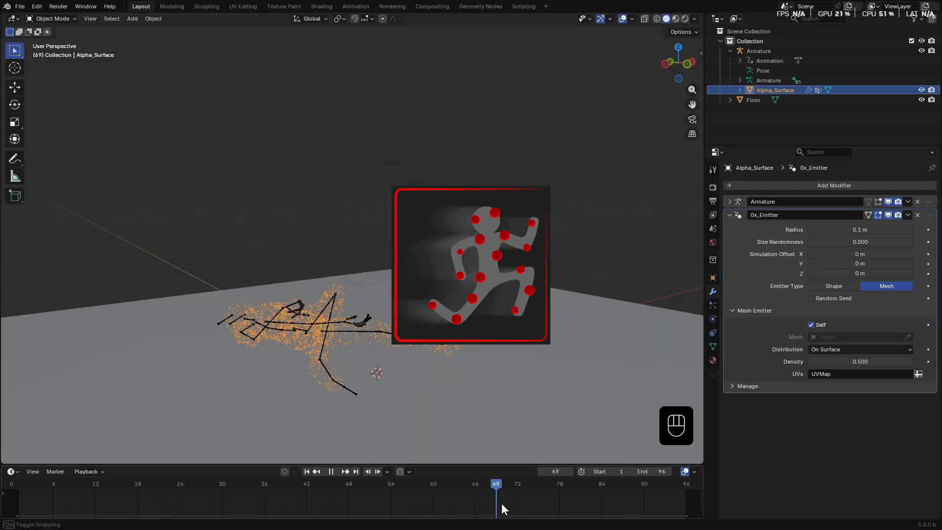
left_click_drag(569, 504, 18, 485)
left_click(917, 214)
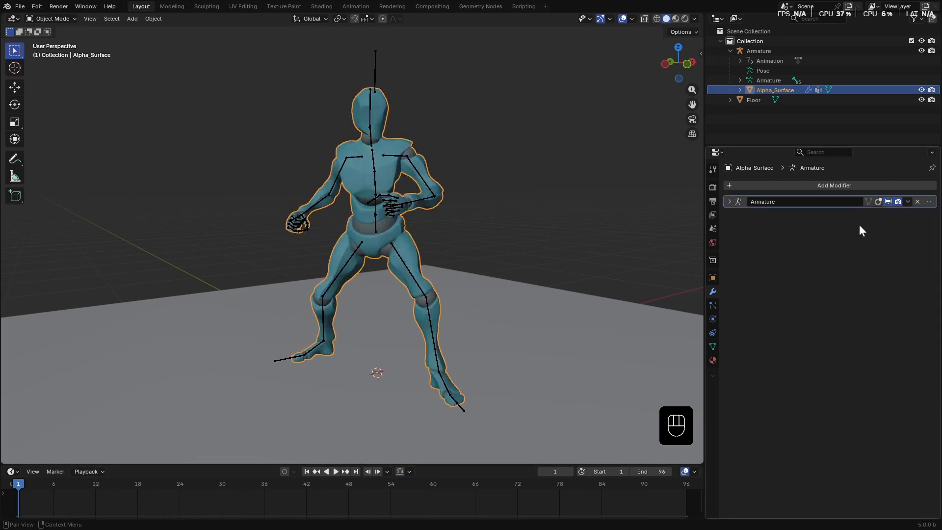
Add a plane mesh at the world origin under the animated character
scroll(483, 233, "down", 2)
middle_click_drag(484, 232, 466, 269)
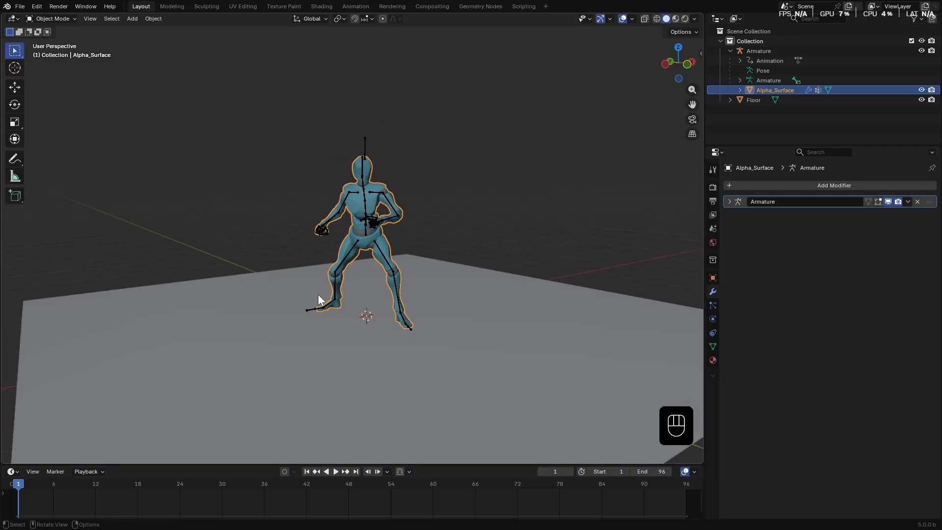
key("shift+a")
mouse_move(369, 311)
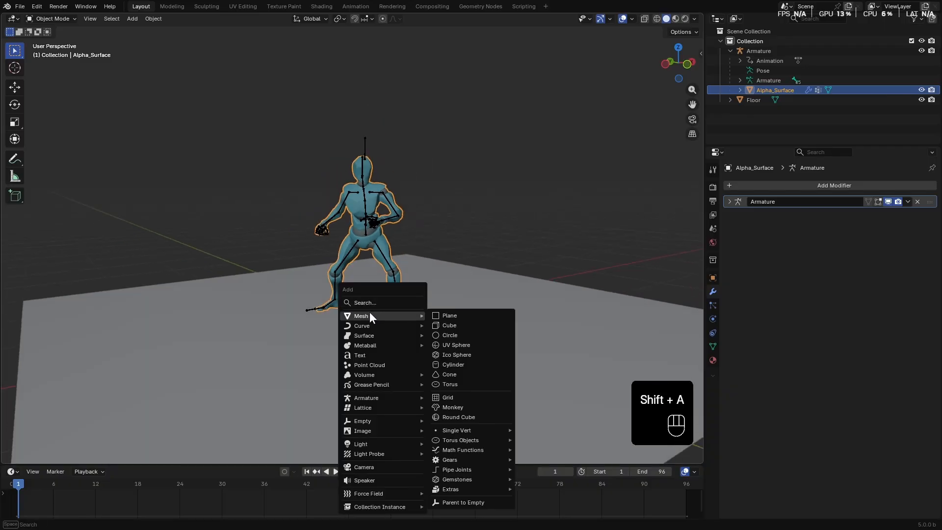
left_click(457, 315)
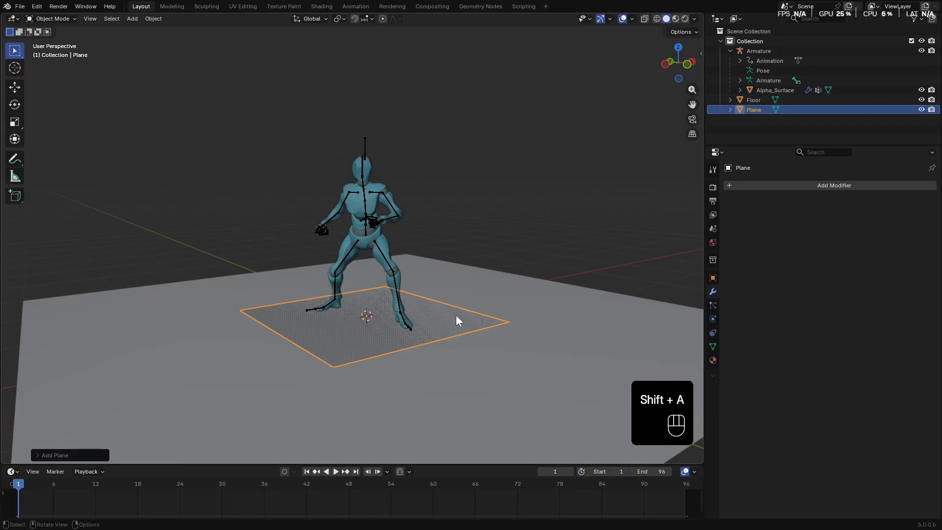
Rename the new plane as Simulation
key("F2")
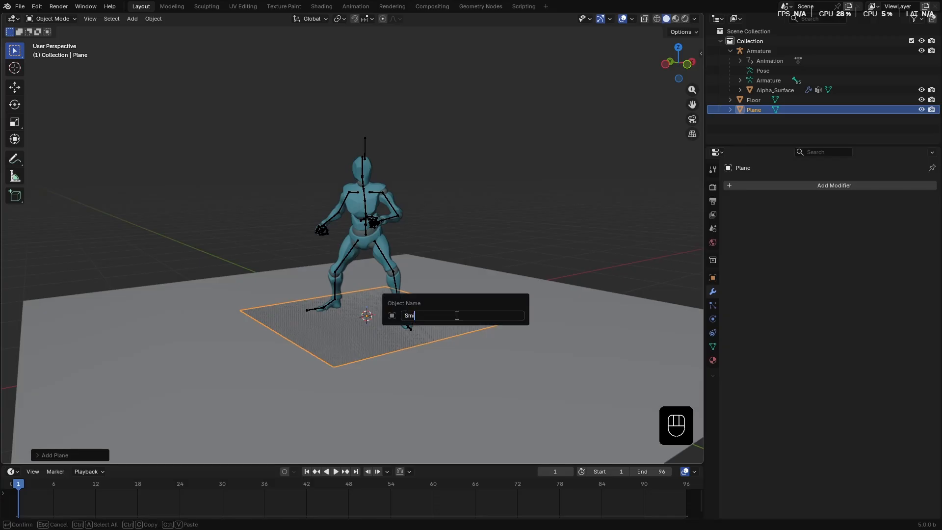
type("Simulation")
key("Return")
Add the ParticleFXs 0x_Animated_Mesh_Emitter modifier to the Simulation object
middle_click_drag(455, 314, 470, 299)
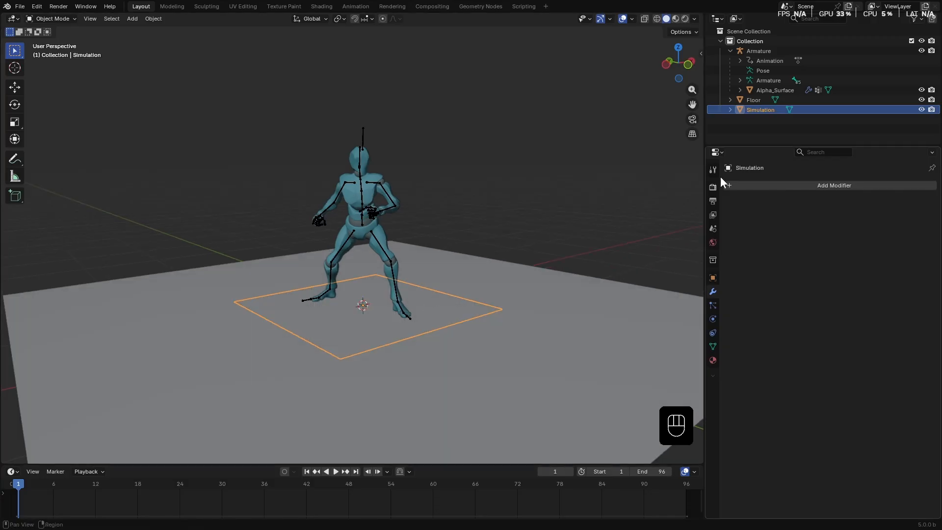
left_click(731, 186)
mouse_move(727, 188)
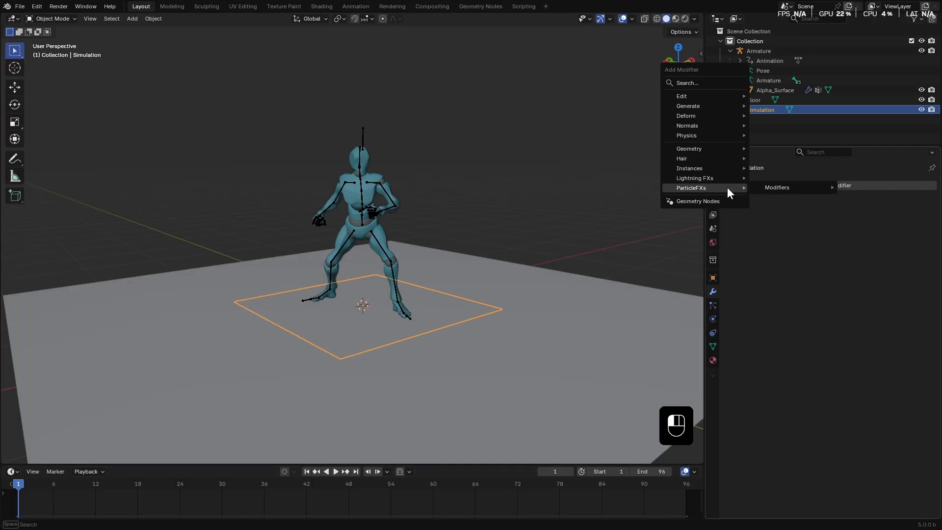
mouse_move(792, 184)
mouse_move(876, 186)
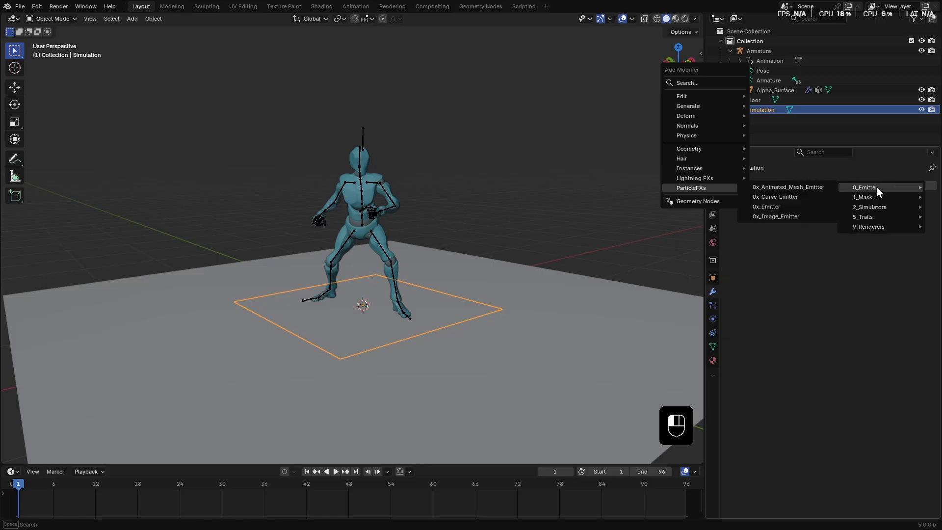
left_click(799, 189)
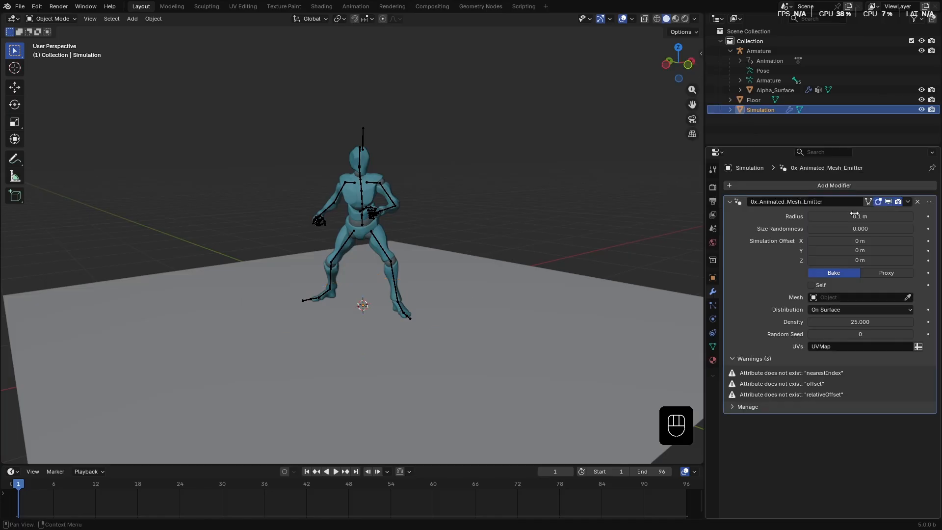
Compare the Bake and Proxy emitter types and set the emitter to Proxy
middle_click_drag(353, 314, 362, 312)
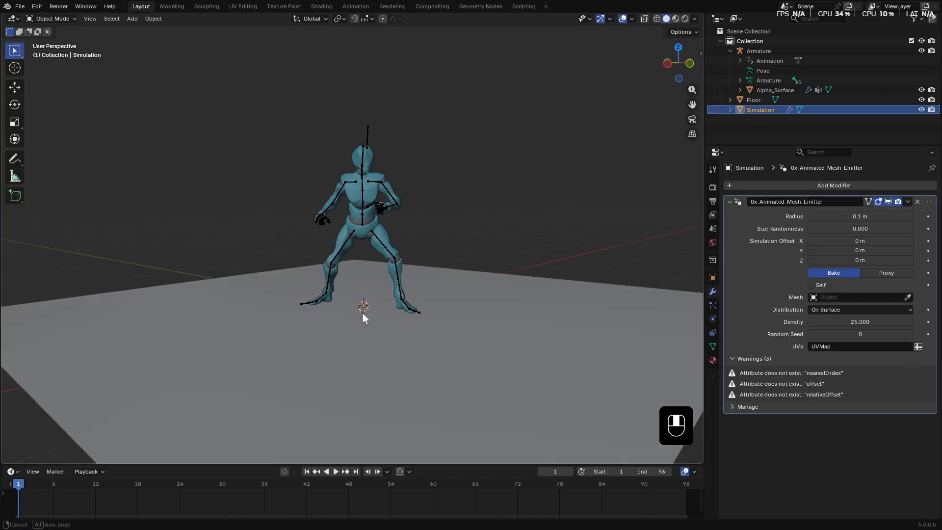
left_click(884, 276)
left_click(844, 274)
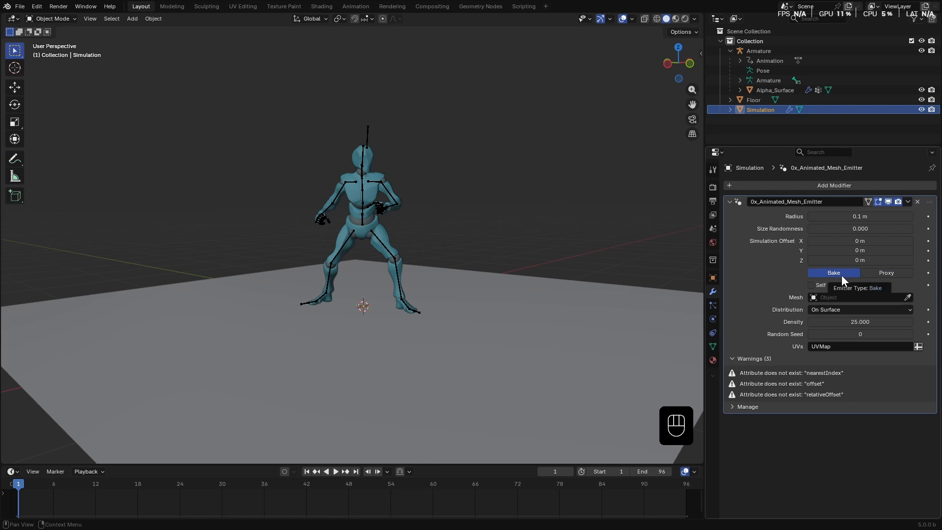
left_click(882, 273)
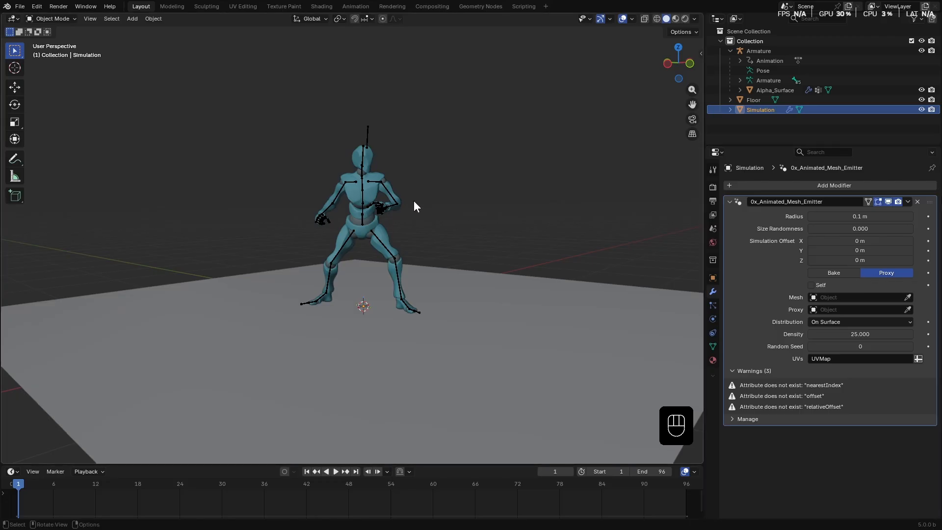
Duplicate Alpha_Surface in place and apply the duplicate's Armature modifier
left_click(367, 197)
key("shift+d")
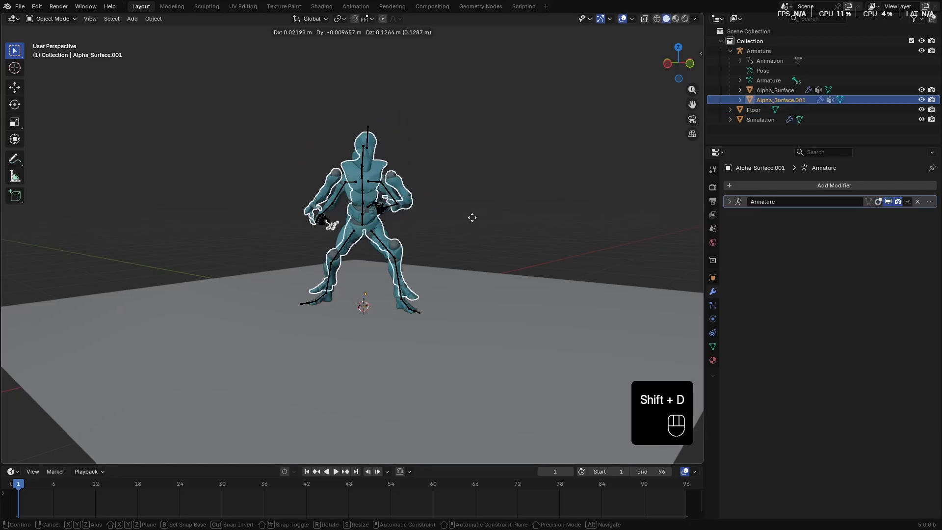
right_click(473, 210)
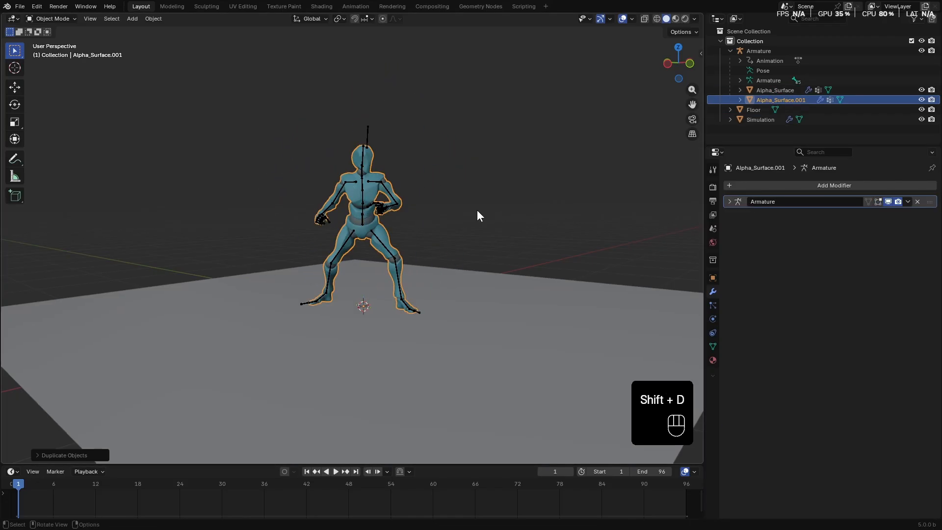
left_click(908, 201)
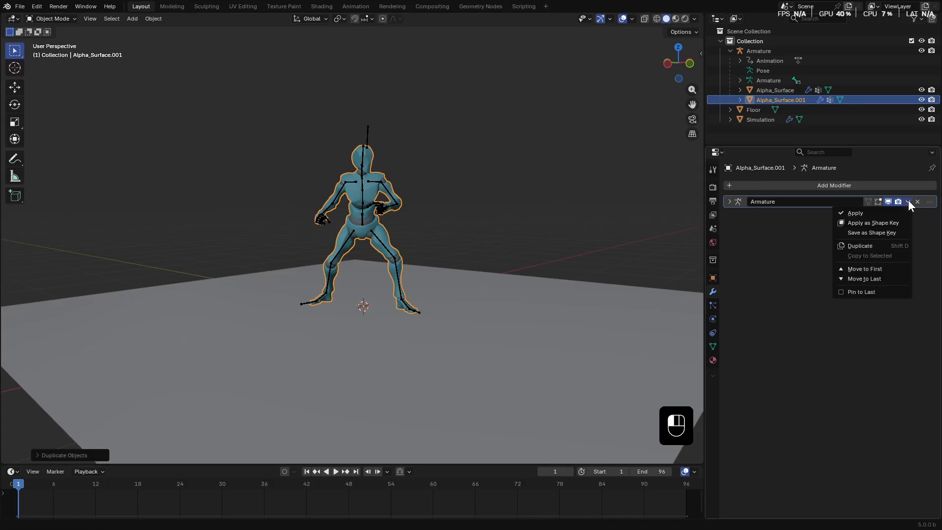
left_click(867, 211)
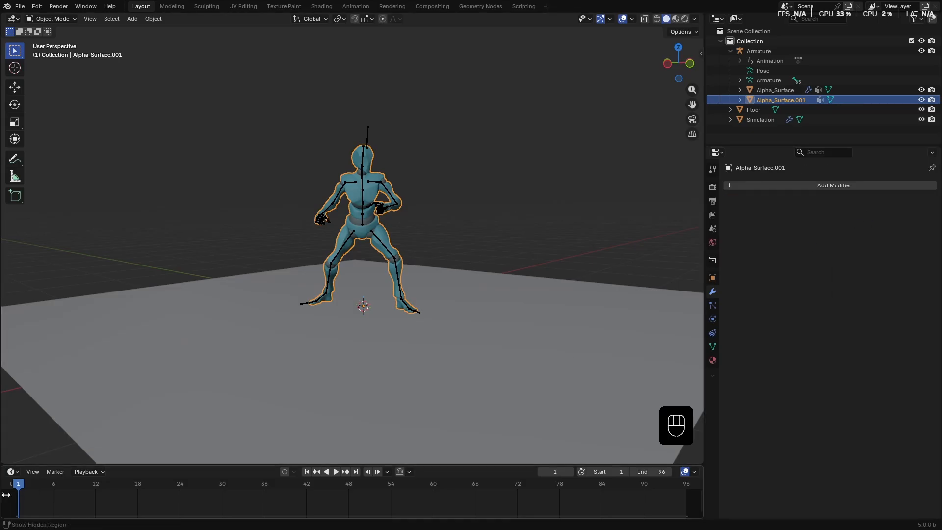
Keep the timeline at frame 1 and rename the duplicated character mesh as Alpha_Surface_Proxy
mouse_move(19, 484)
left_mouse_down()
mouse_move(410, 487)
mouse_move(19, 486)
left_mouse_up()
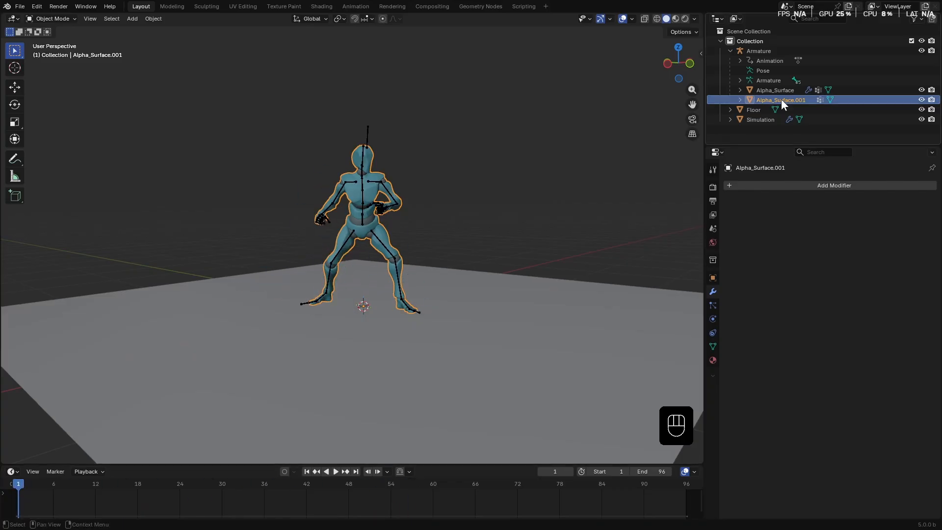
key("F2")
key("ctrl+BackSpace")
key("ctrl+BackSpace")
type("_Proxy")
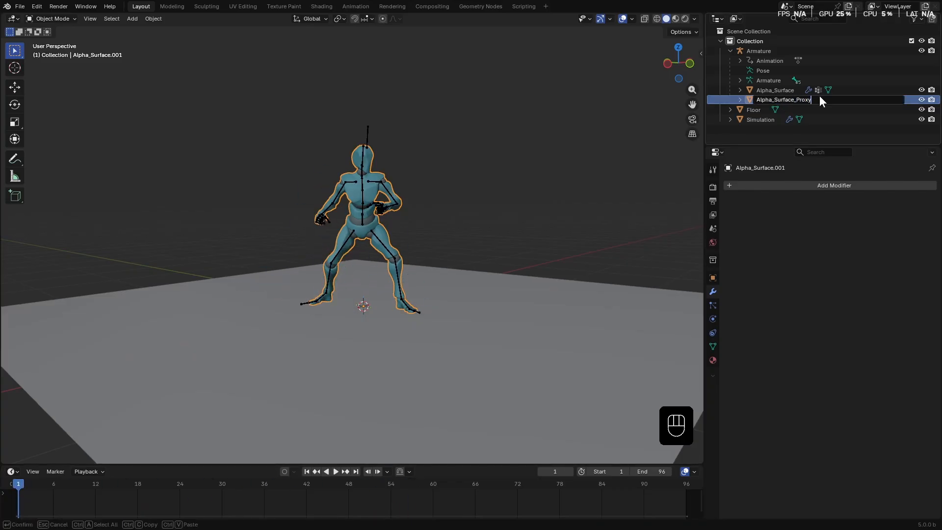
Give Simulation's emitter Alpha_Surface as mesh and Alpha_Surface_Proxy as proxy, with radius 0.018 m and density 200
left_click(763, 119)
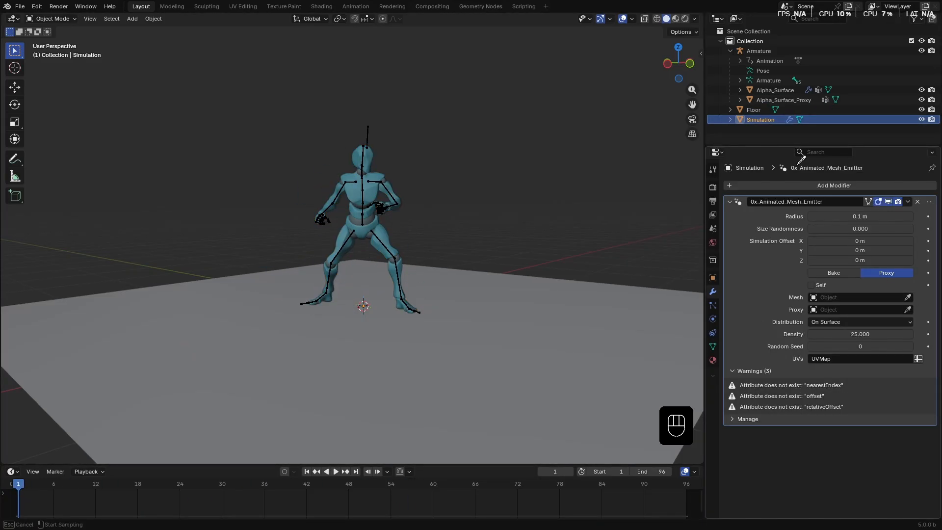
left_click(800, 96)
left_click_drag(859, 216, 838, 216, "shift")
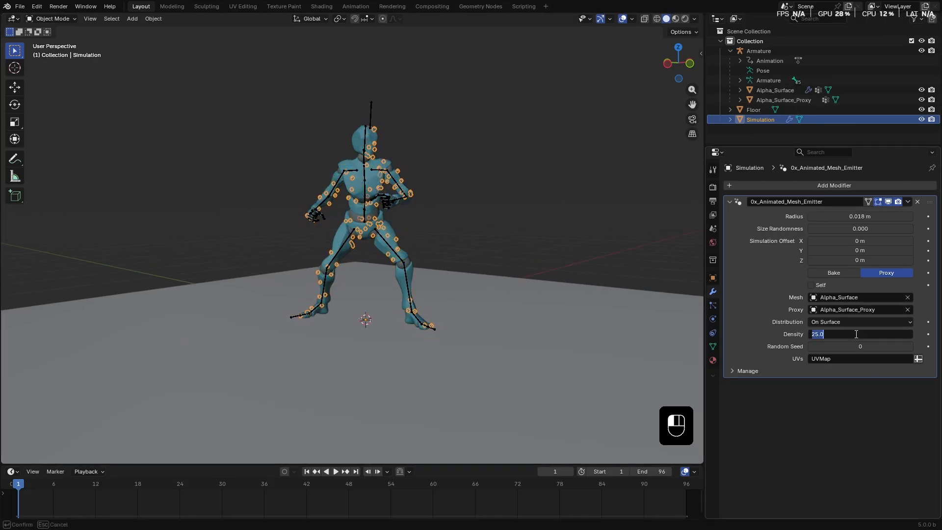
type("200")
key("KP_0")
Play the animation and check up close how the emitted points follow the character, stopping playback at the end
key("space")
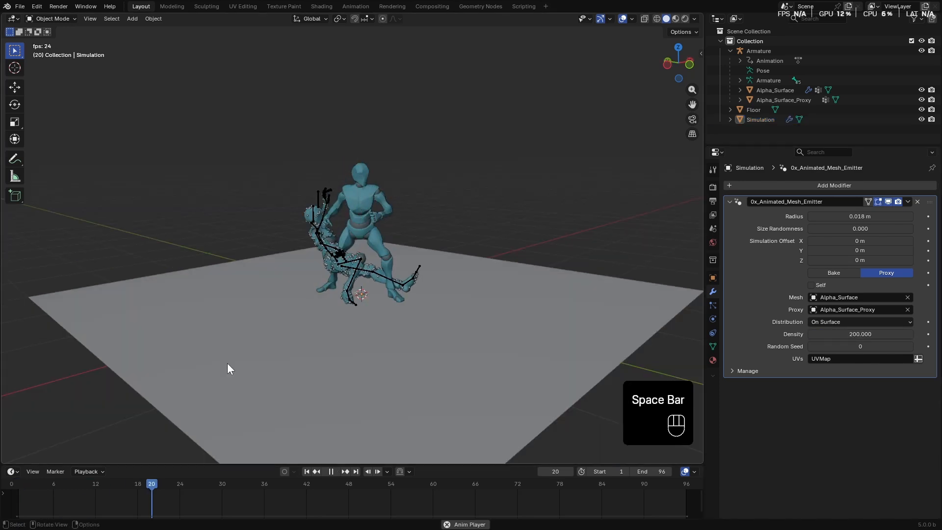
scroll(257, 348, "up", 4)
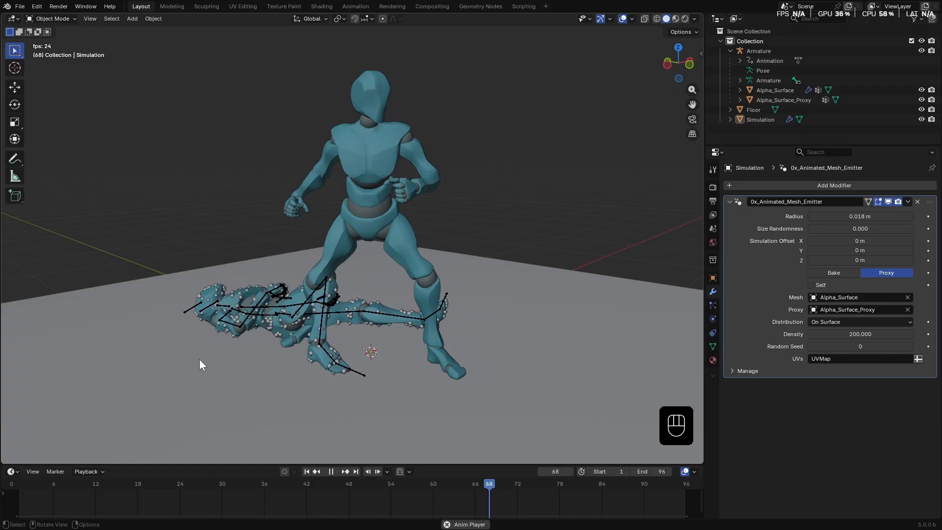
key("space")
Hide the armature and both character meshes, set the viewport object colour to Random and return to frame 1
left_click_drag(920, 100, 921, 51)
left_click(694, 18)
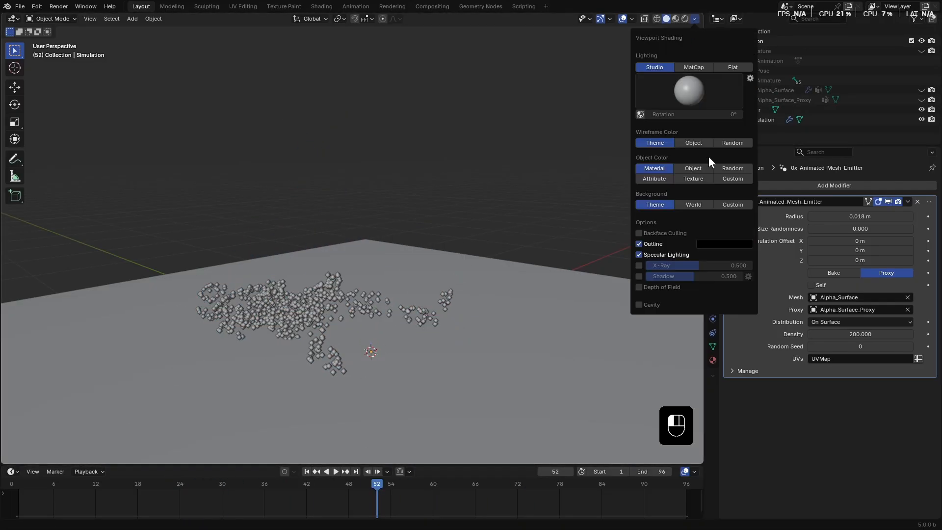
left_click(732, 168)
mouse_move(305, 488)
left_mouse_down()
mouse_move(190, 502)
mouse_move(19, 500)
left_mouse_up()
Try an emitter density of 2000 in playback, return to frame 1 and restore the density to 200
left_click(860, 333)
type("2")
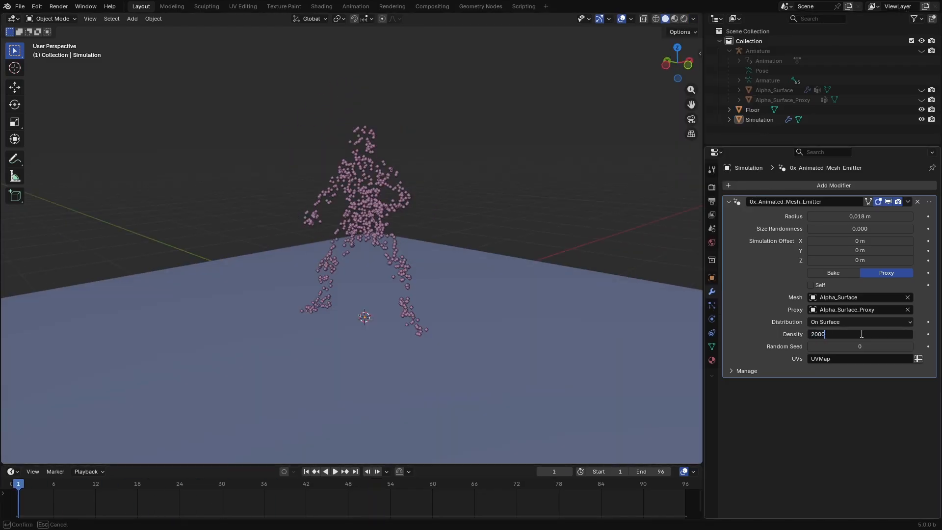
type("000")
key("Return")
key("space")
left_click_drag(209, 484, 19, 498)
left_click(859, 334)
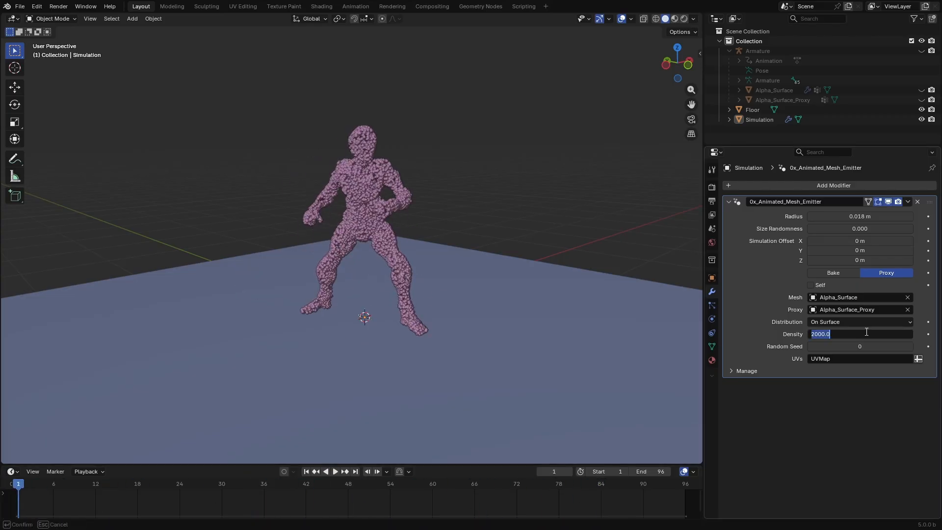
key("Return")
Switch the emitter type to Bake, keeping Alpha_Surface as the emitting mesh
left_click(833, 273)
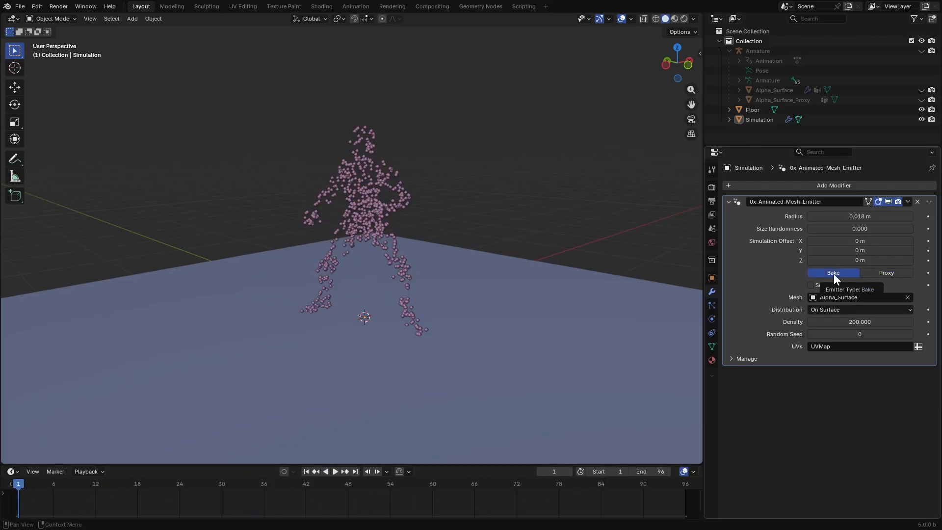
left_click(870, 298)
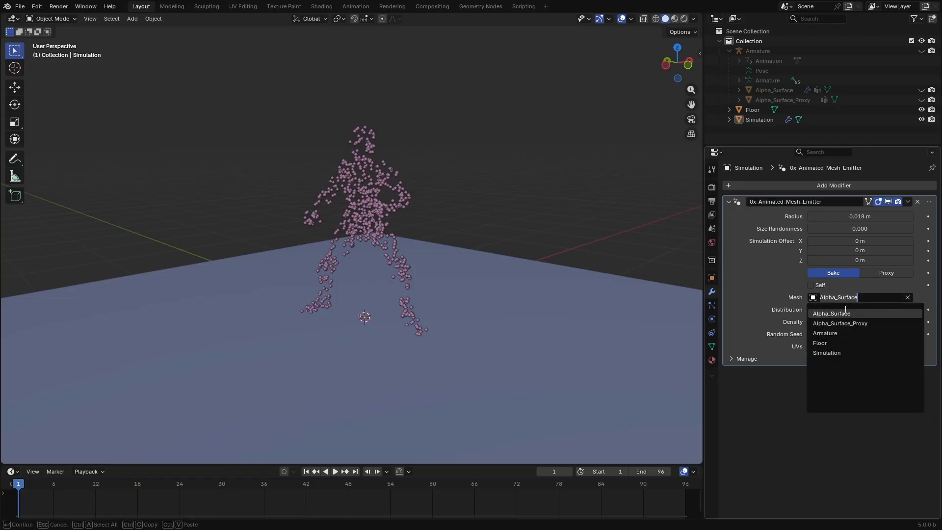
left_click(844, 313)
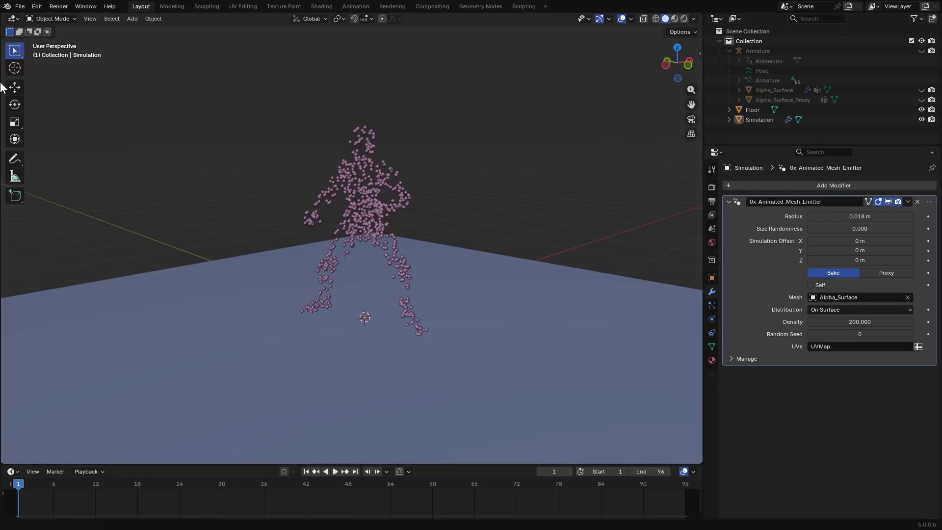
Split the 3D viewport, turn the new area into a Geometry Node Editor without its sidebar and widen it
left_click_drag(2, 11, 260, 49)
left_click(13, 19)
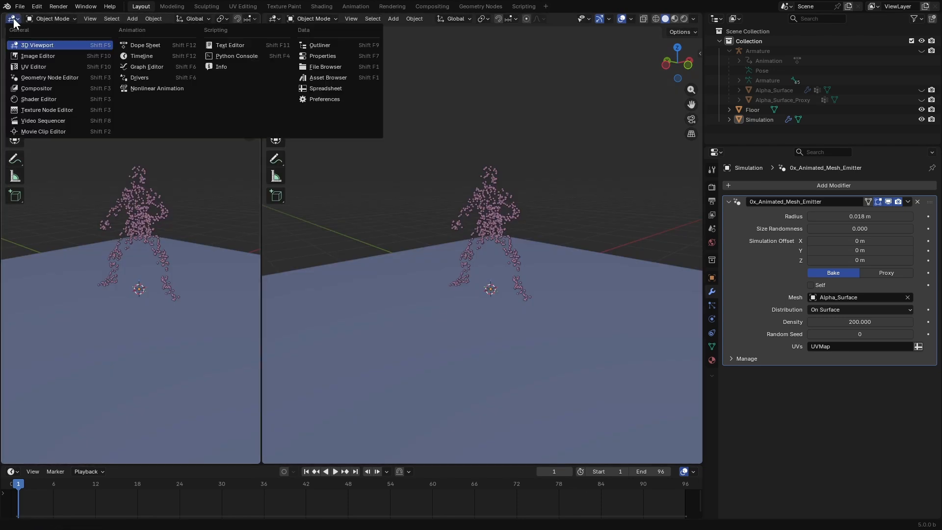
left_click(25, 77)
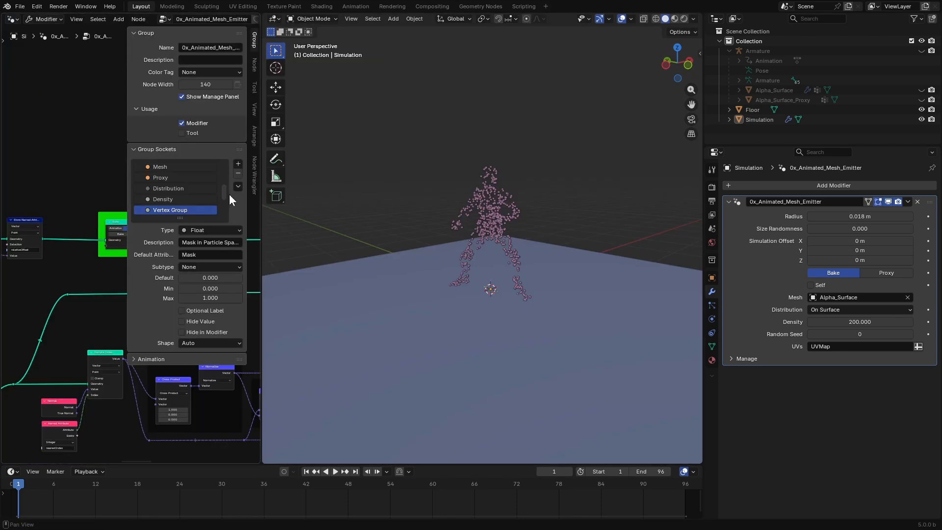
key("n")
left_click_drag(259, 216, 298, 216)
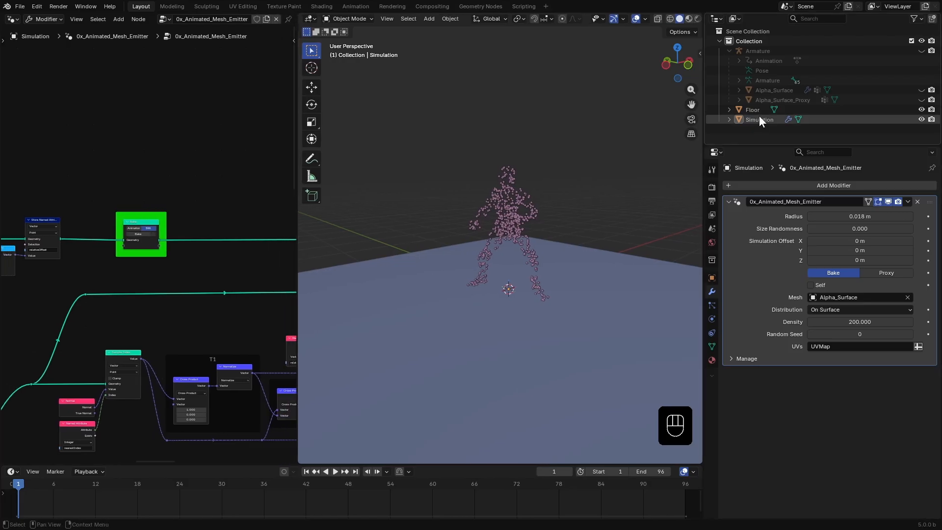
Select Simulation, locate the Bake node in the green frame of its node tree and bake it as Still at frame 1
left_click(758, 119)
scroll(149, 272, "up", 4)
scroll(149, 272, "up", 1)
left_click_drag(23, 101, 222, 299)
left_click(222, 299)
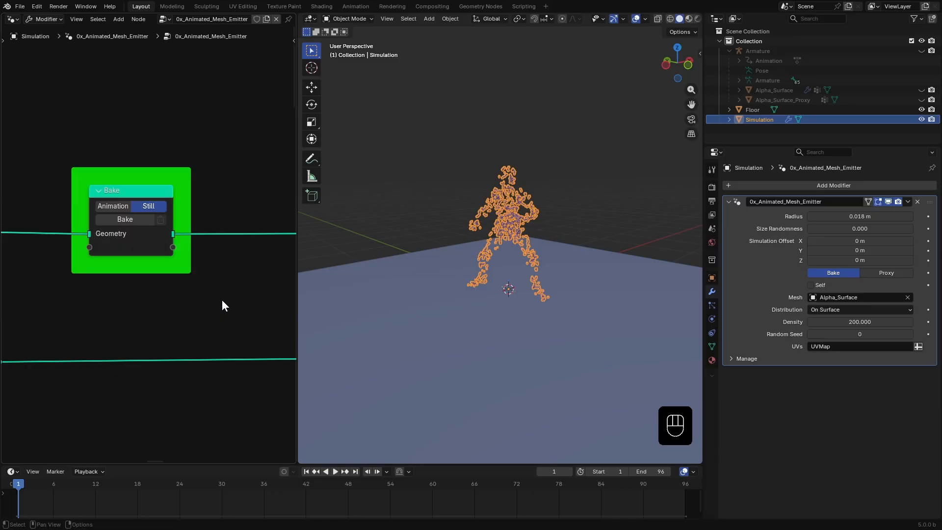
scroll(129, 219, "down", 3)
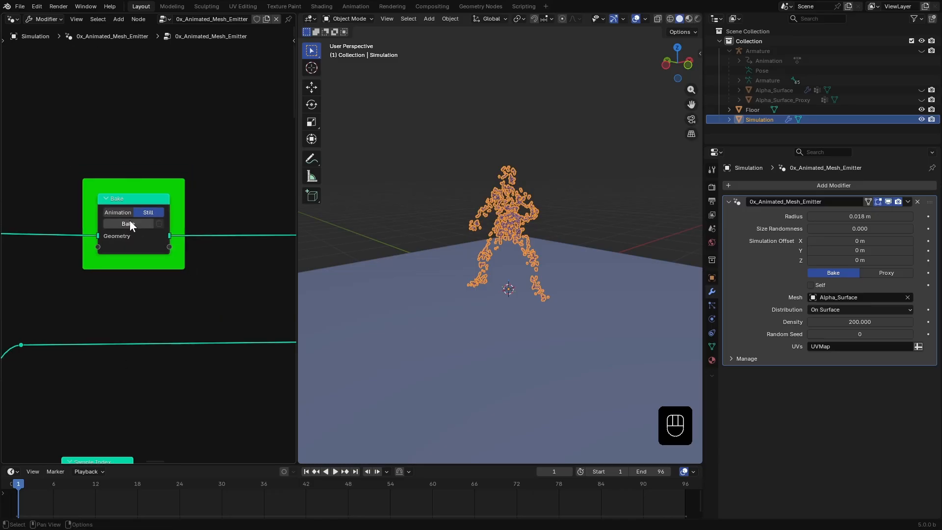
scroll(129, 220, "down", 2)
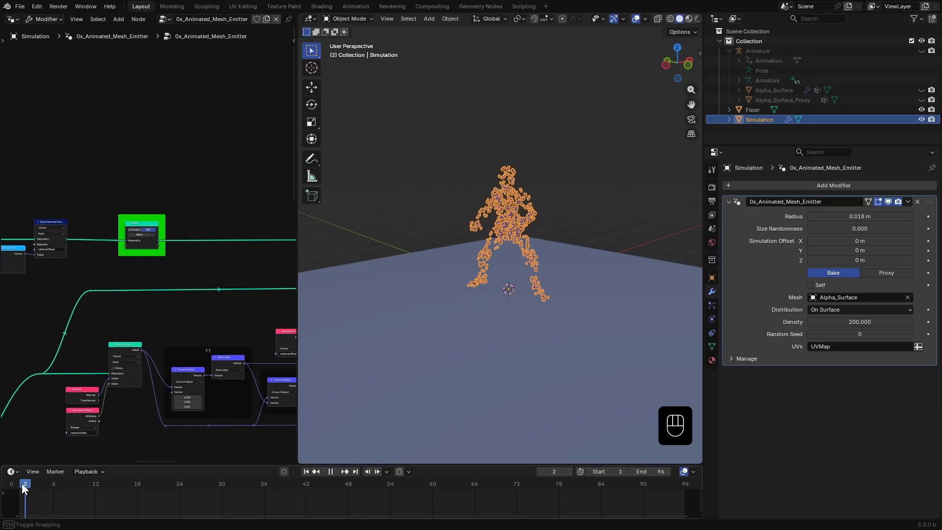
scroll(136, 275, "up", 4)
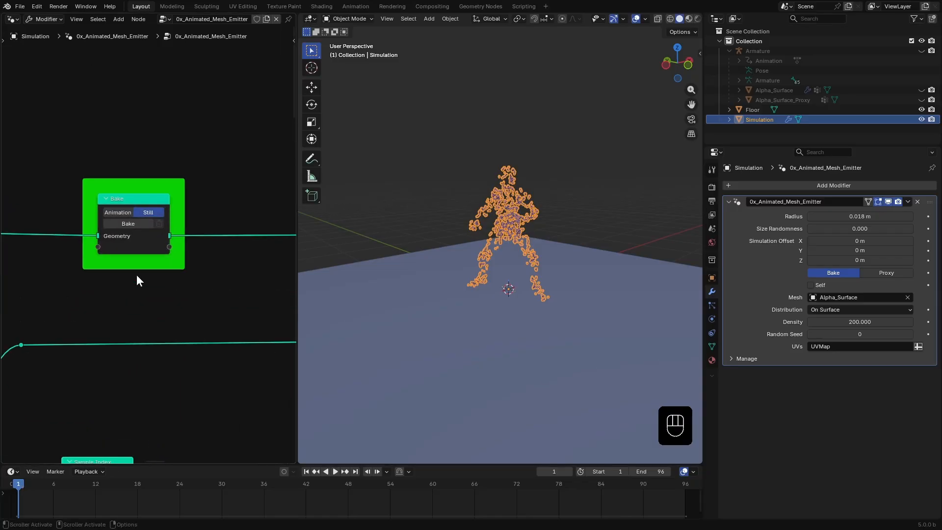
left_click(140, 225)
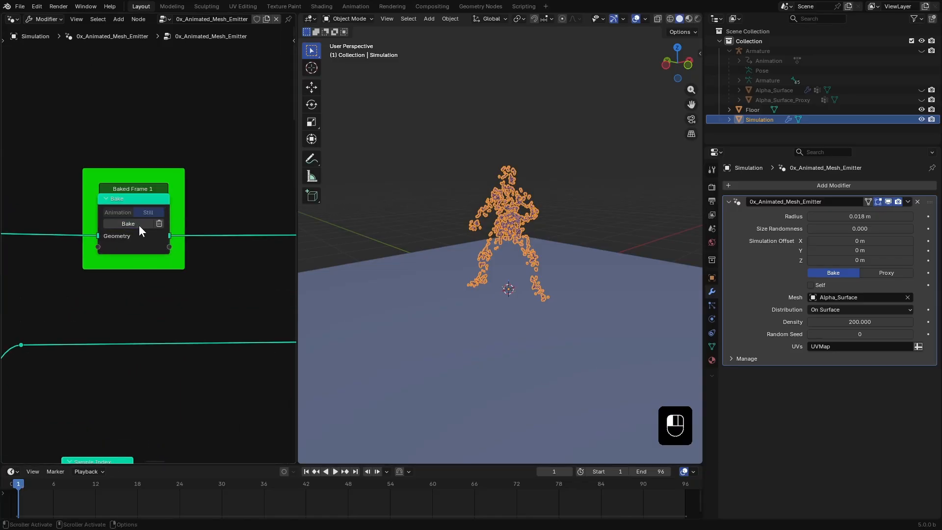
Play the animation to check the baked points' motion and stop playback
left_click(513, 302)
key("space")
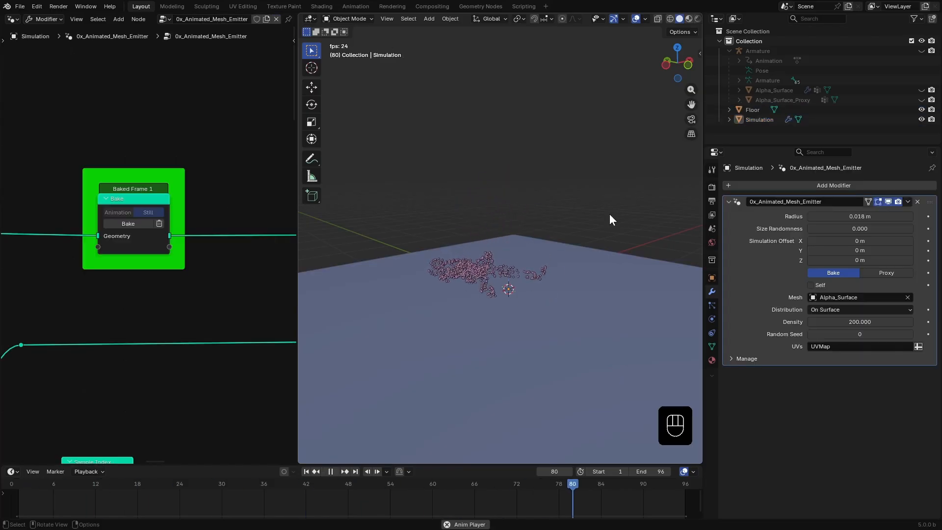
key("space")
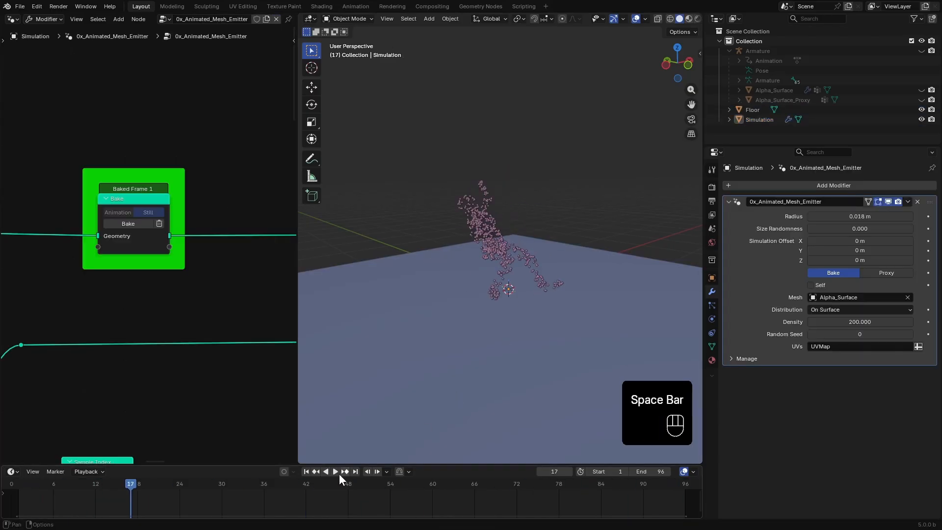
Return to frame 1 and set the baked emitter's density to 2000
left_click(307, 472)
type("200")
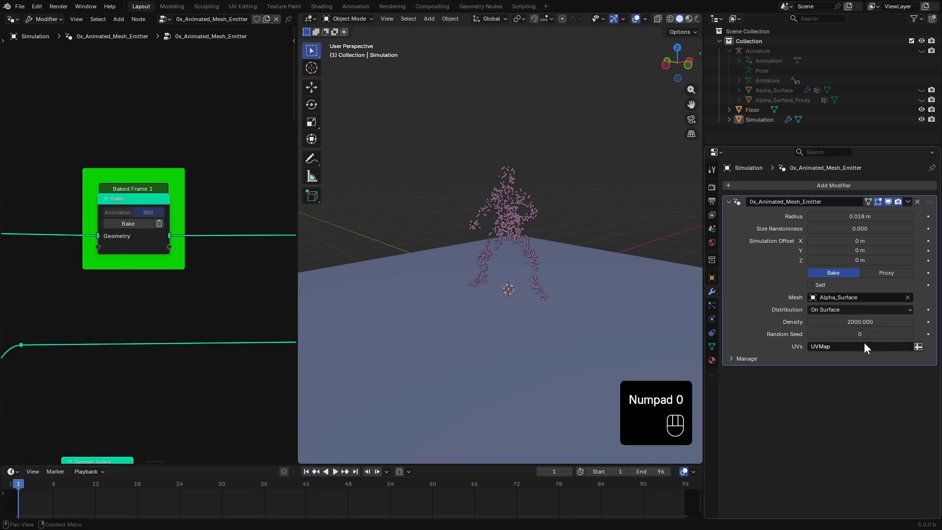
Replace the old bake with a new Still bake at frame 1, play the animation to check it, and return to frame 1
left_click(159, 223)
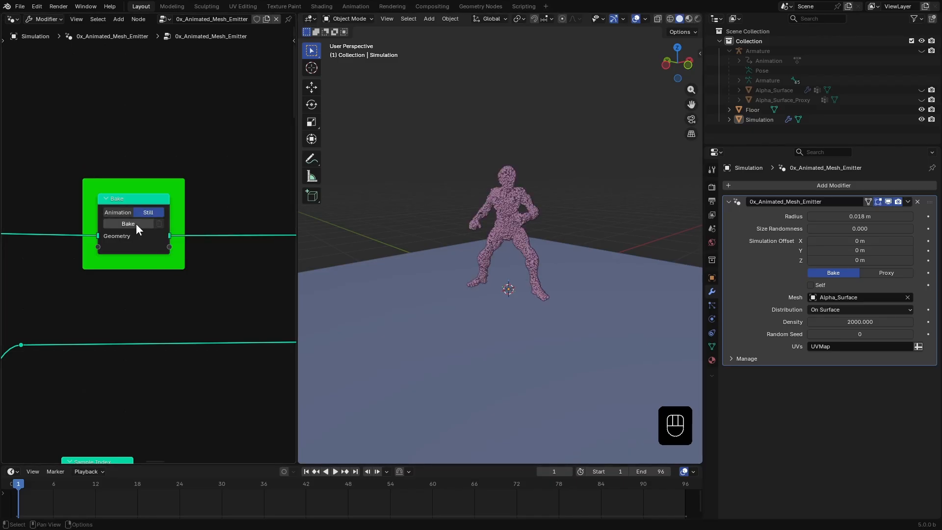
left_click(136, 224)
key("space")
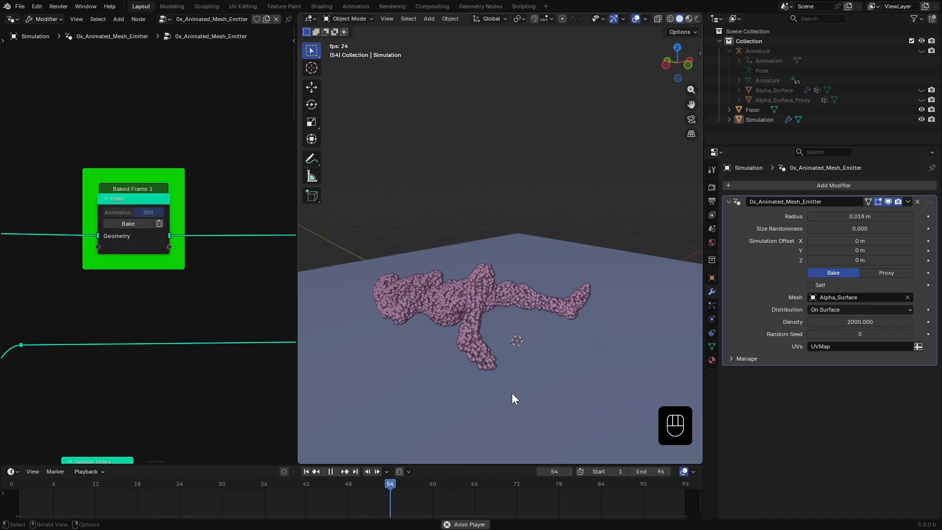
key("space")
left_click(306, 472)
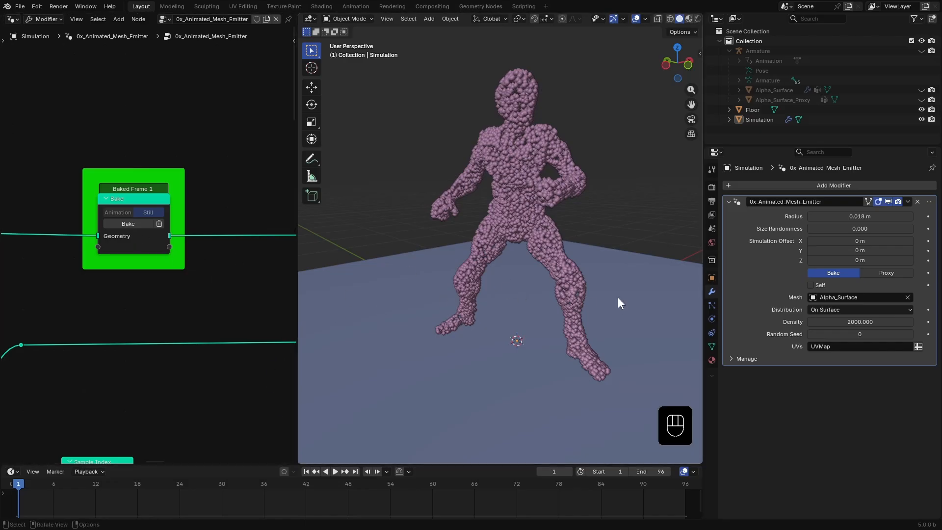
scroll(620, 298, "down", 4)
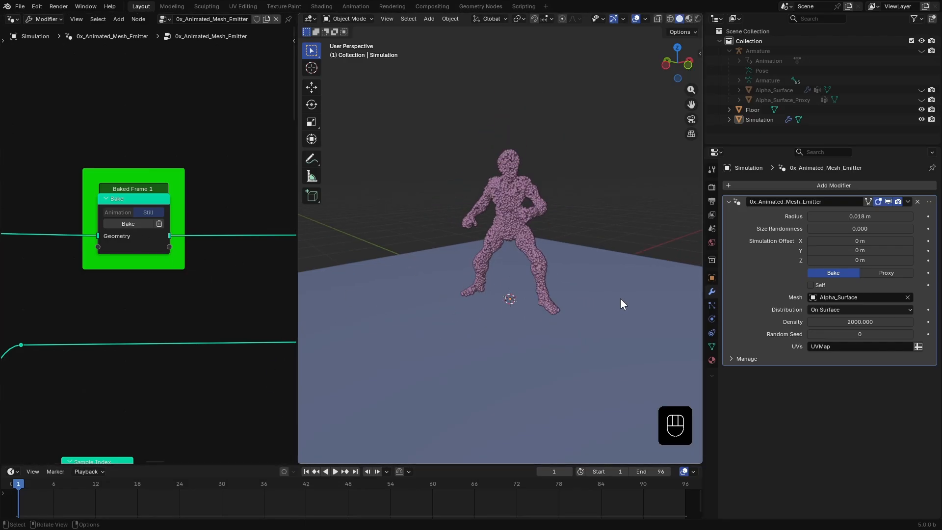
Delete the frame 1 bake and switch the mesh emitter from Bake to Proxy mode
left_click(160, 223)
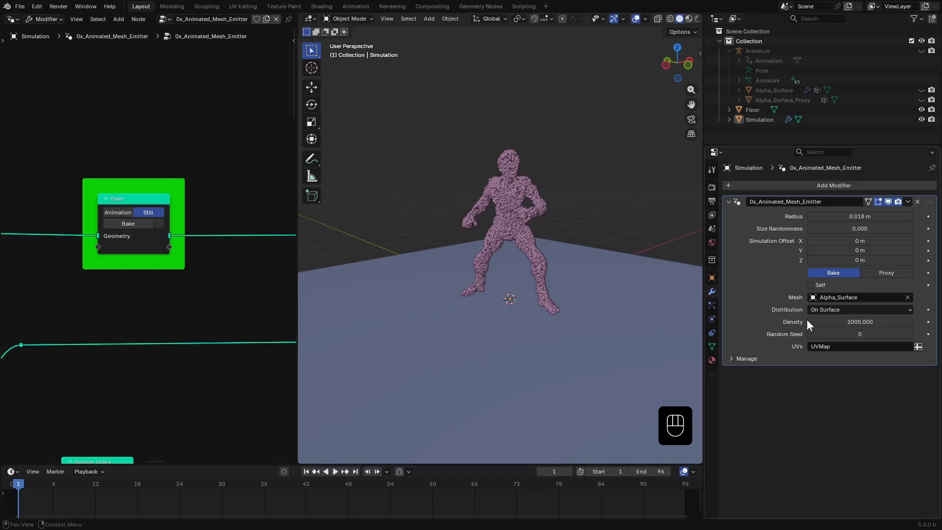
left_click(889, 276)
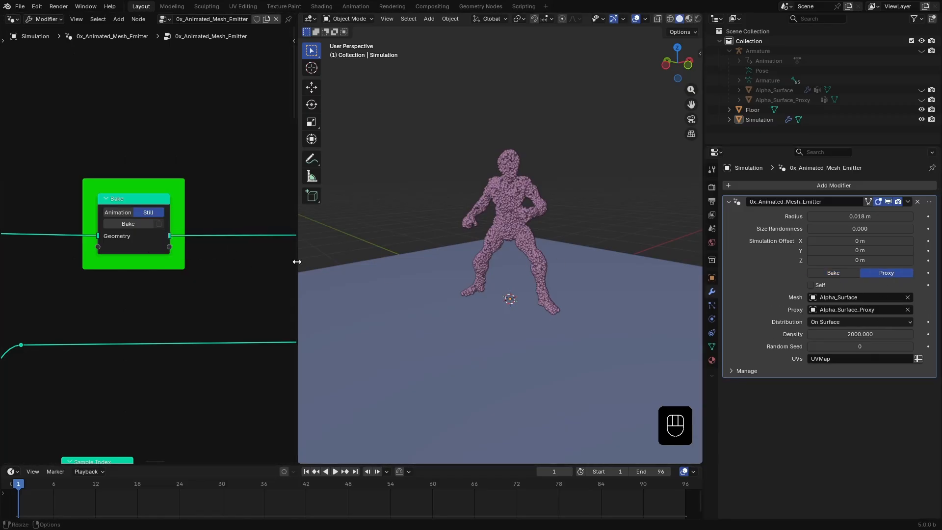
Shrink the node editor to a thin strip and set the proxy emitter's density to 250
left_click_drag(296, 260, 17, 241)
scroll(475, 295, "down", 3)
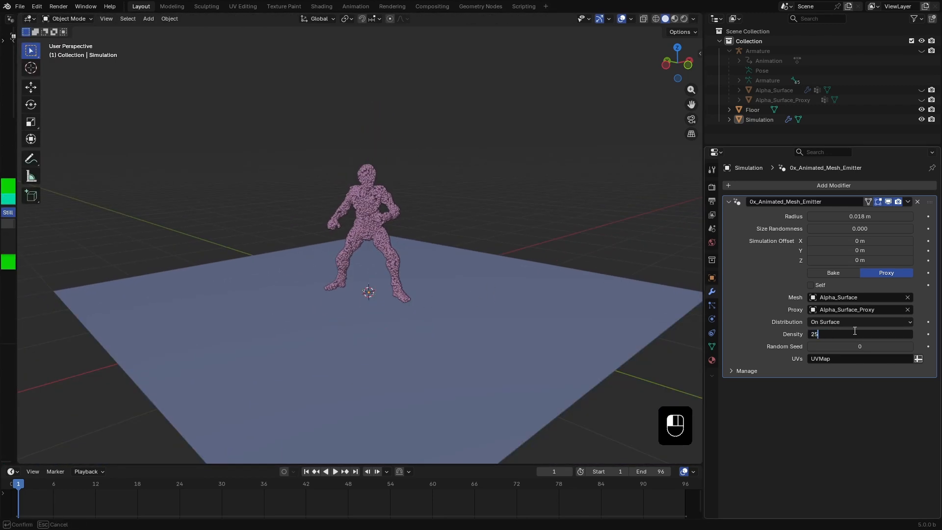
key("Return")
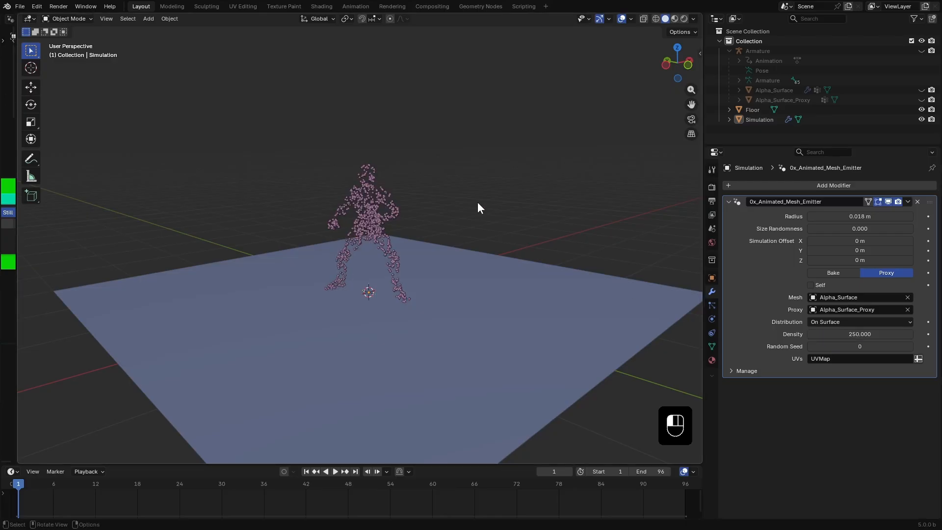
Duplicate the 0x_Animated_Mesh_Emitter modifier and set the copy's distribution to In Volume
left_click(728, 202)
left_click(907, 201)
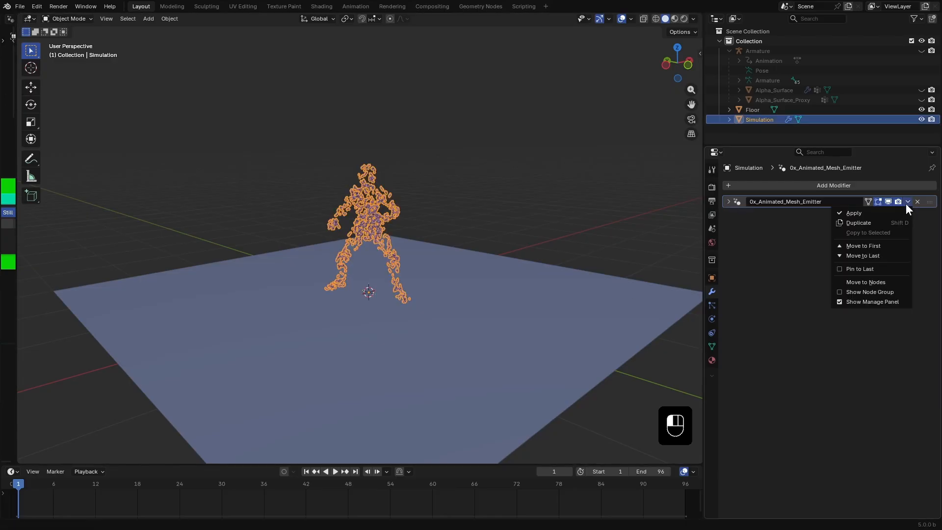
left_click(884, 222)
left_click(728, 215)
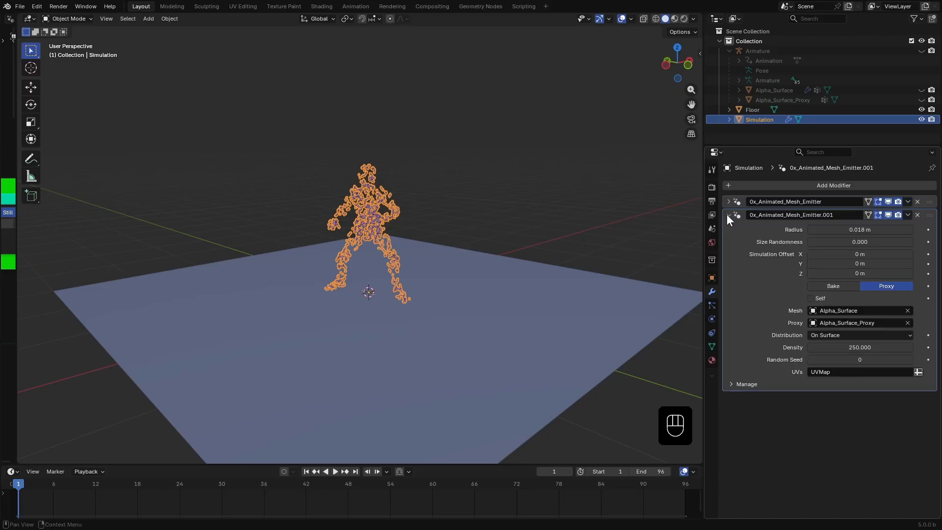
left_click(837, 366)
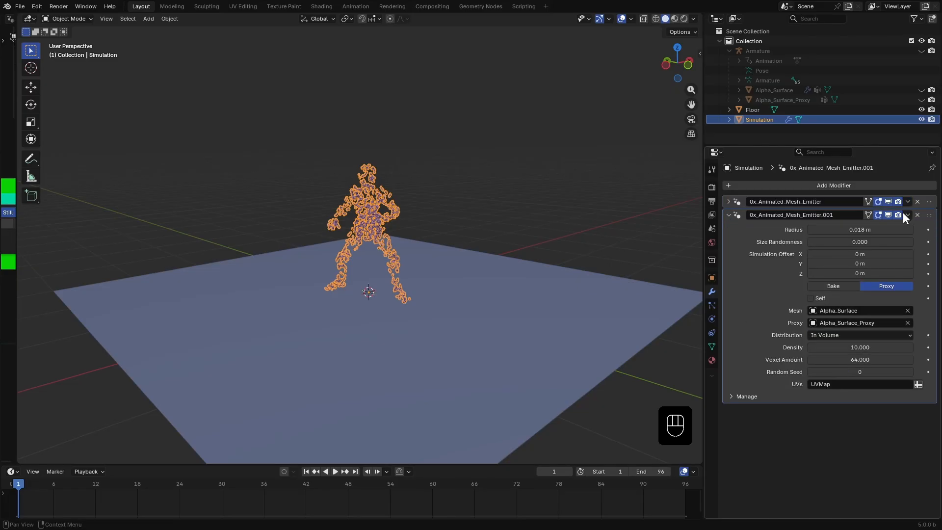
Set the volume emitter's density to 250 and scrub through the first frames to check the fill
left_click(859, 348)
type("100")
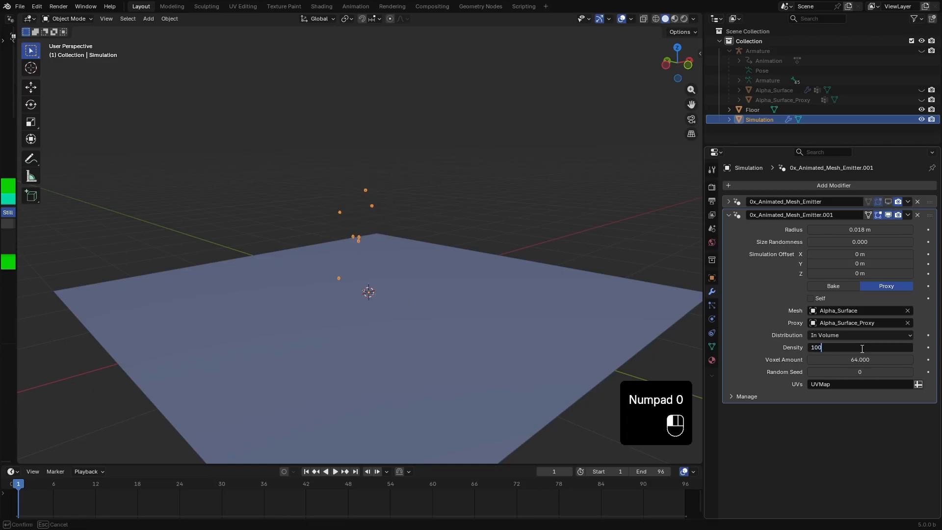
key("Return")
left_click(849, 350)
key("Return")
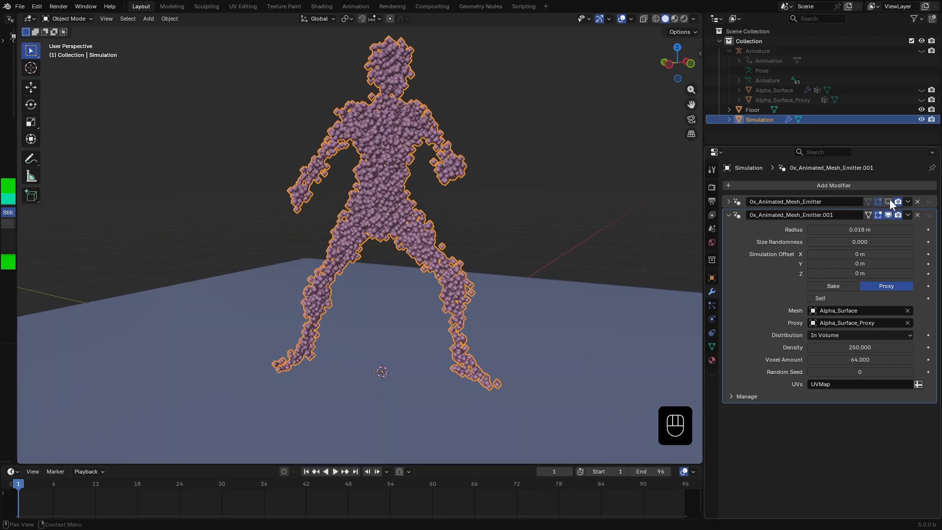
left_click_drag(20, 485, 54, 496)
Add the ParticleFXs 1_MaskSphere modifier below the emitters, with Delete enabled and Mask Type set to Outside
left_click(728, 215)
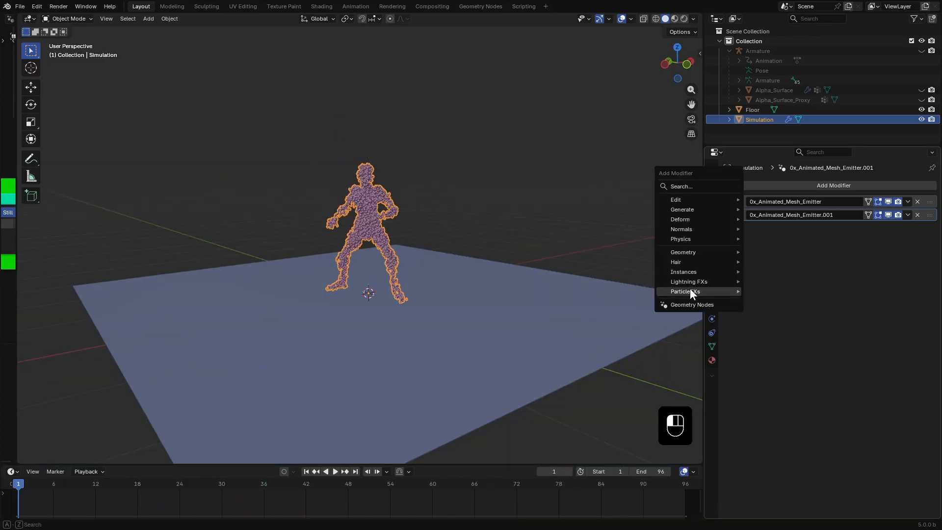
mouse_move(690, 291)
left_click(796, 300)
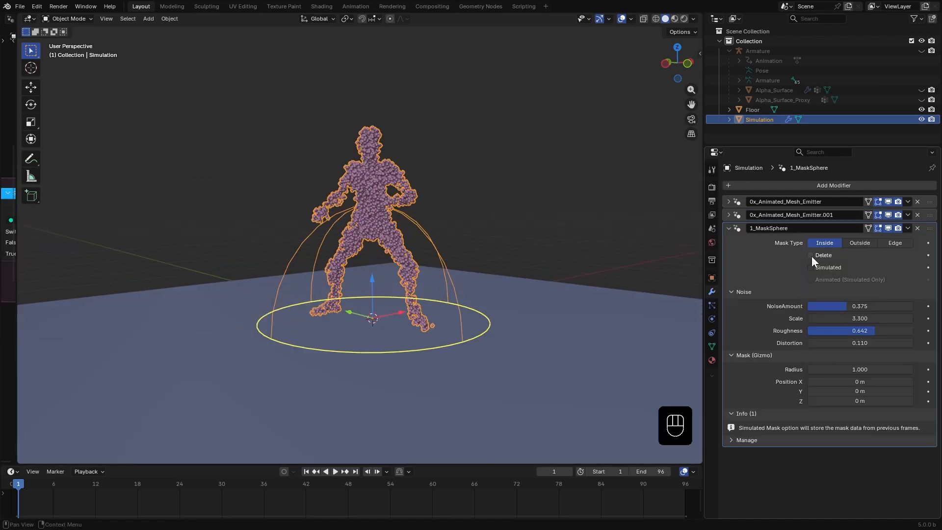
left_click(811, 256)
left_click(866, 242)
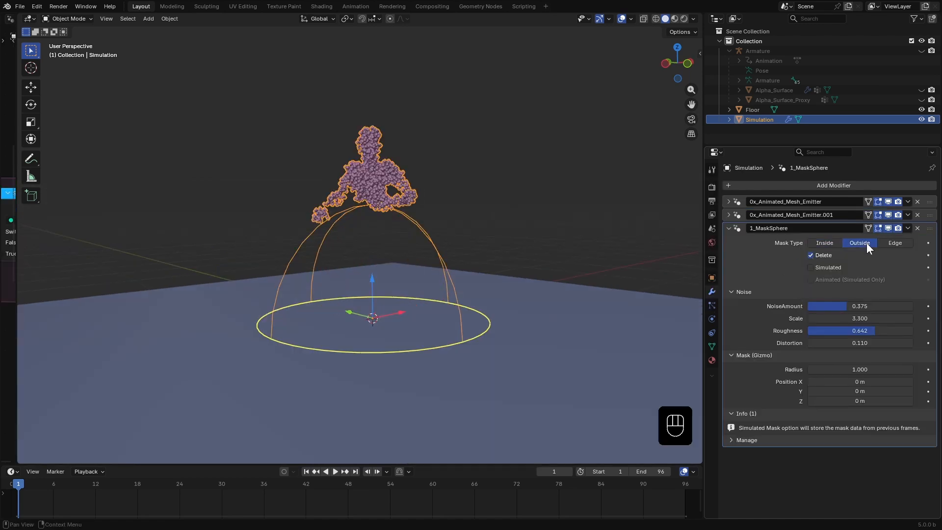
Shrink the mask sphere, place it at the character's shoulder and keyframe its radius and position along the animation
middle_click_drag(328, 303, 345, 309)
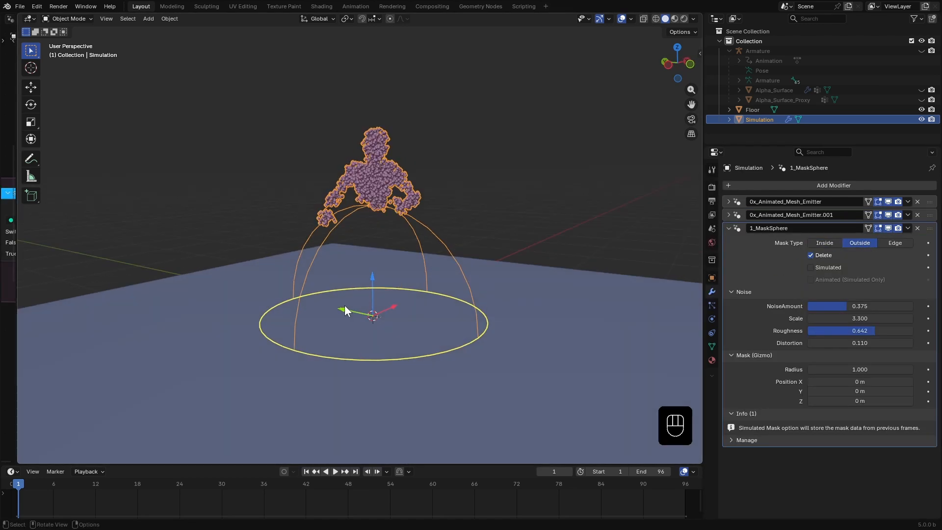
left_click_drag(345, 309, 410, 321)
left_click_drag(550, 371, 439, 356)
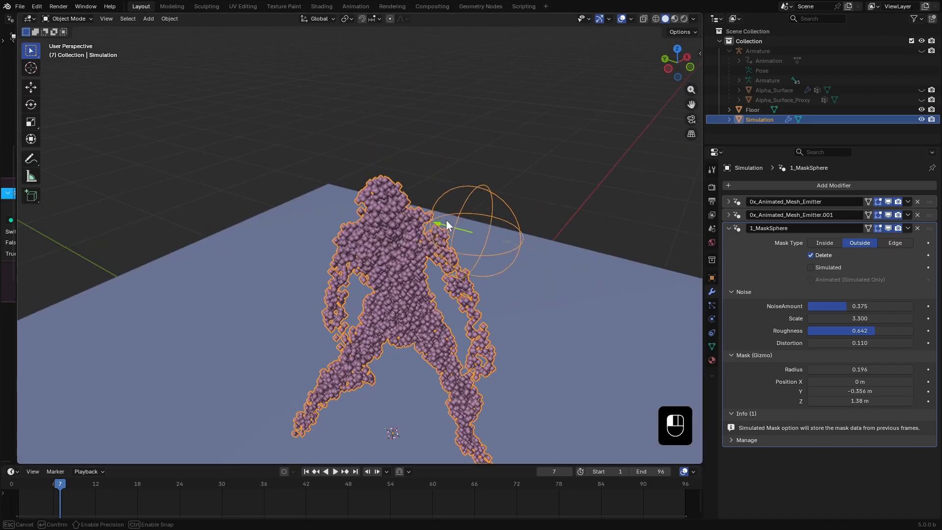
left_click_drag(446, 220, 429, 225)
key("ctrl+z")
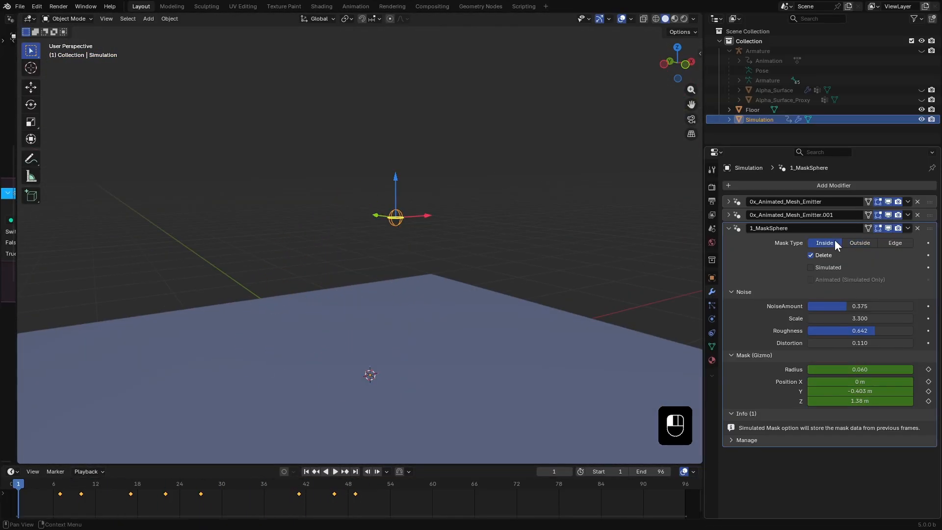
Turn off Delete and turn on Simulated for the mask sphere, and play the animation to check it
left_click(810, 255)
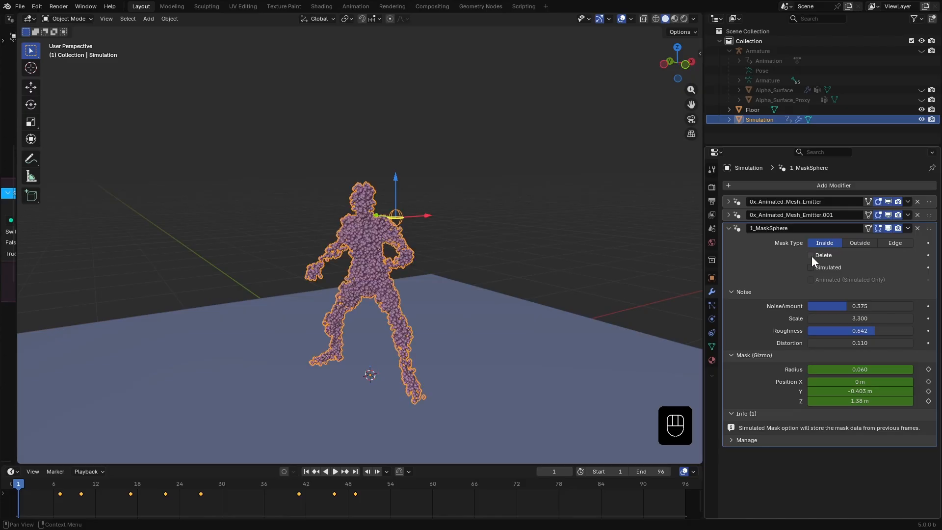
left_click(810, 267)
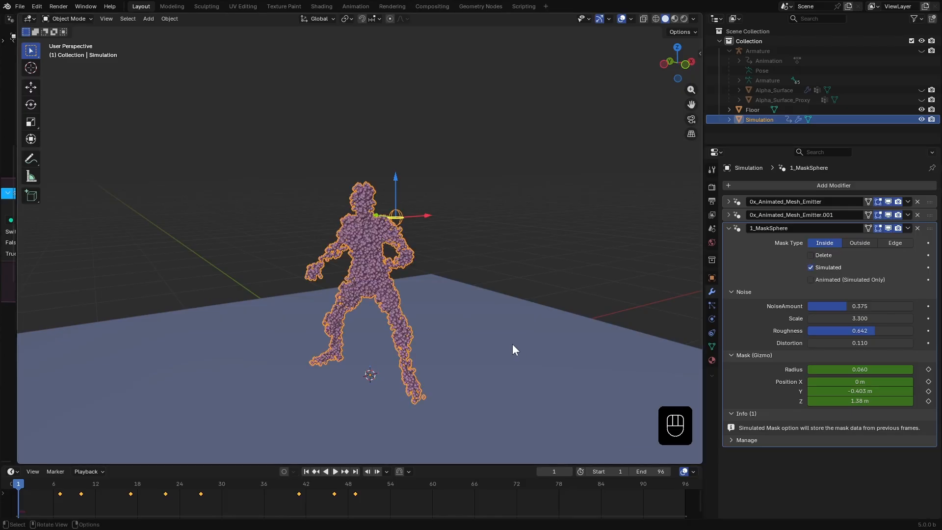
key("space")
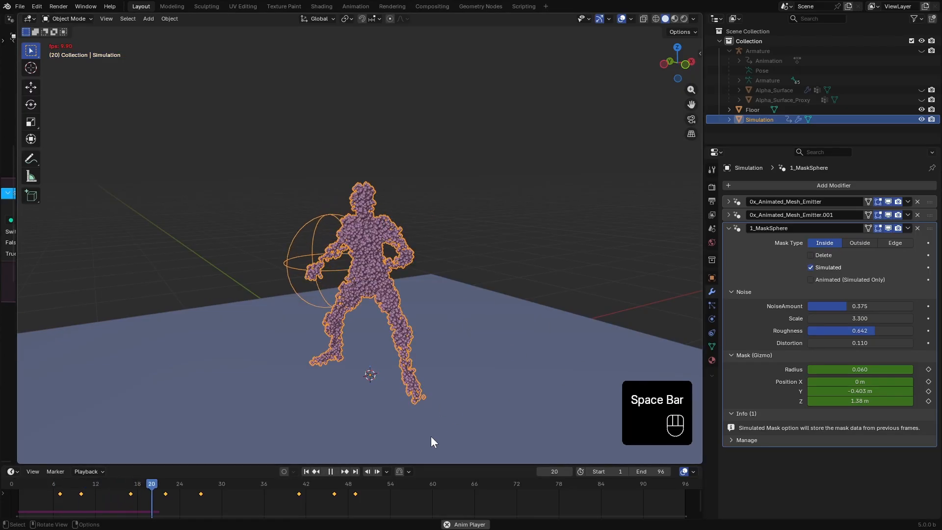
key("space")
Return to frame 1, enable Animated (Simulated Only) on the mask sphere and play the animation
left_click(306, 472)
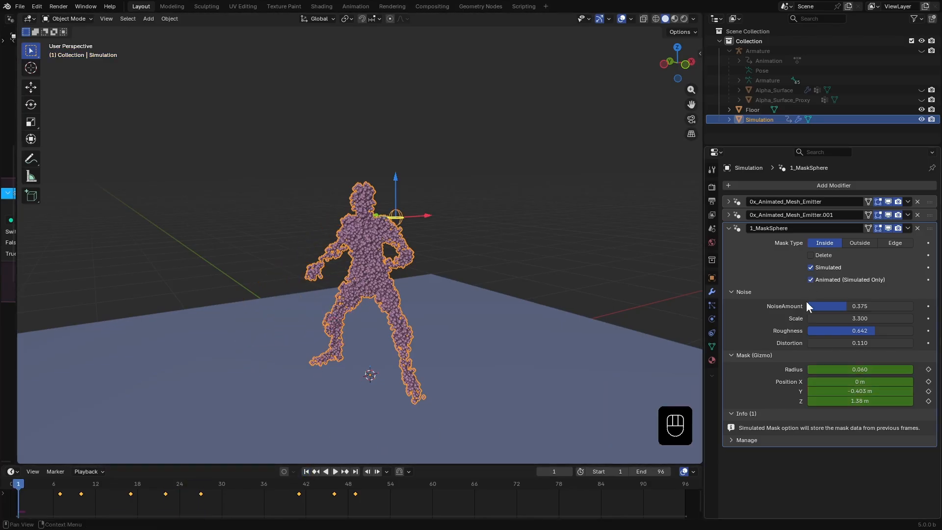
left_click(729, 228)
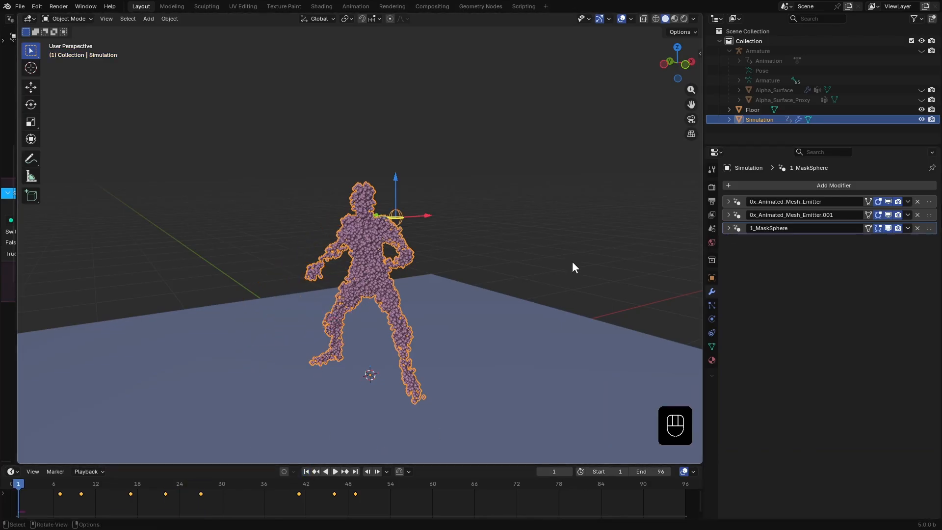
key("space")
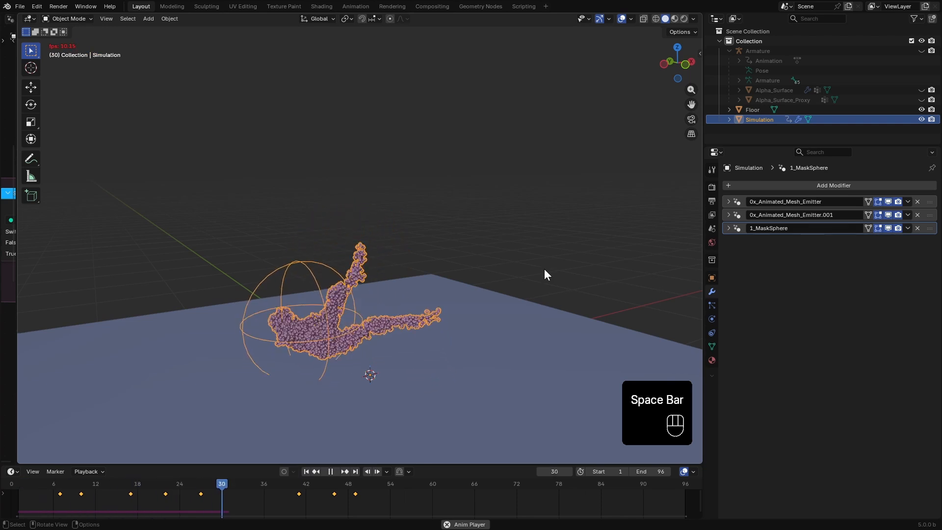
key("Escape")
Add the ParticleFXs 2_MaskedParticleSimulator modifier, enable Animated Emitter and play the simulation
key("shift+a")
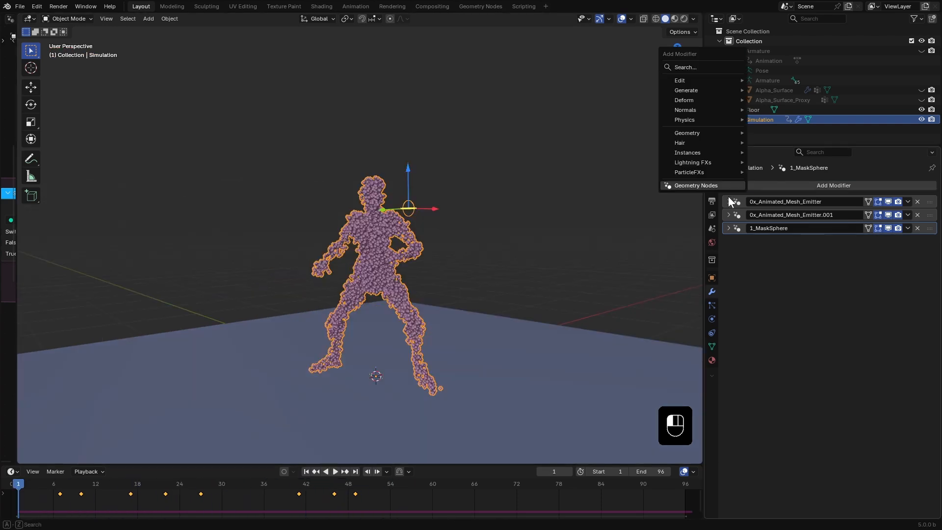
mouse_move(779, 169)
mouse_move(873, 191)
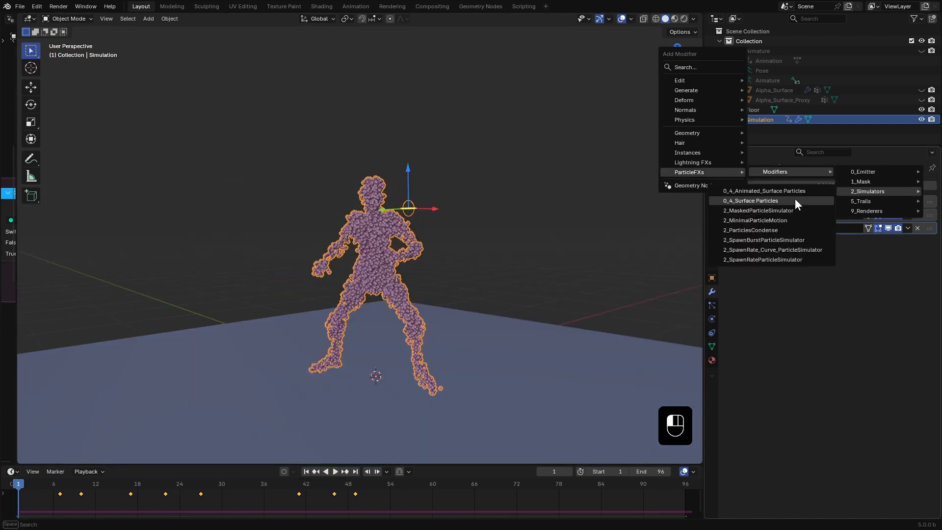
left_click(763, 211)
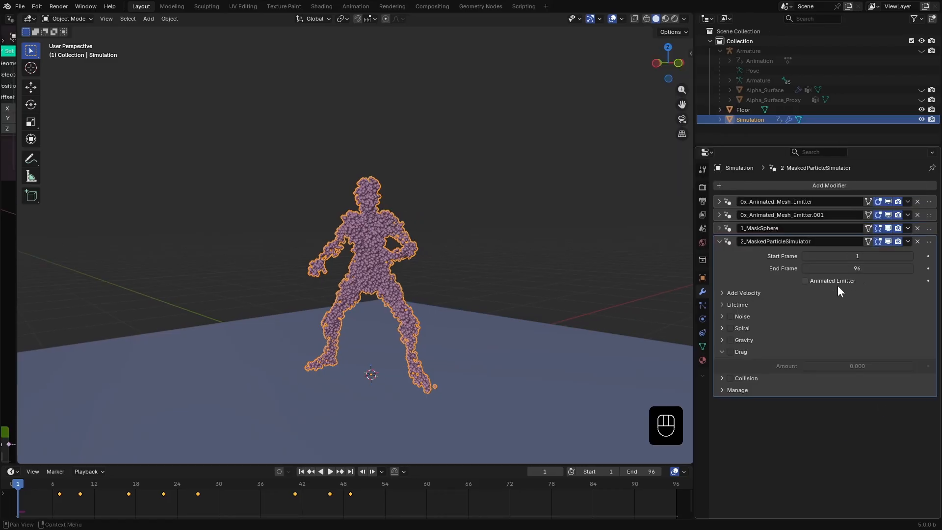
left_click(805, 281)
key("space")
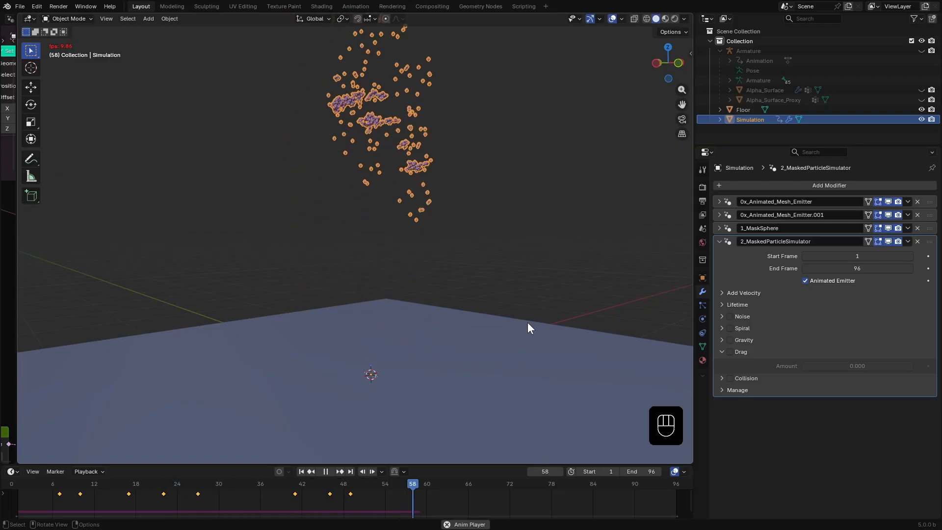
Spread out the mask keyframes after frame 17, ending them at about frame 51, and set the end frame to 72
left_click_drag(142, 483, 152, 483)
left_click_drag(400, 499, 147, 492)
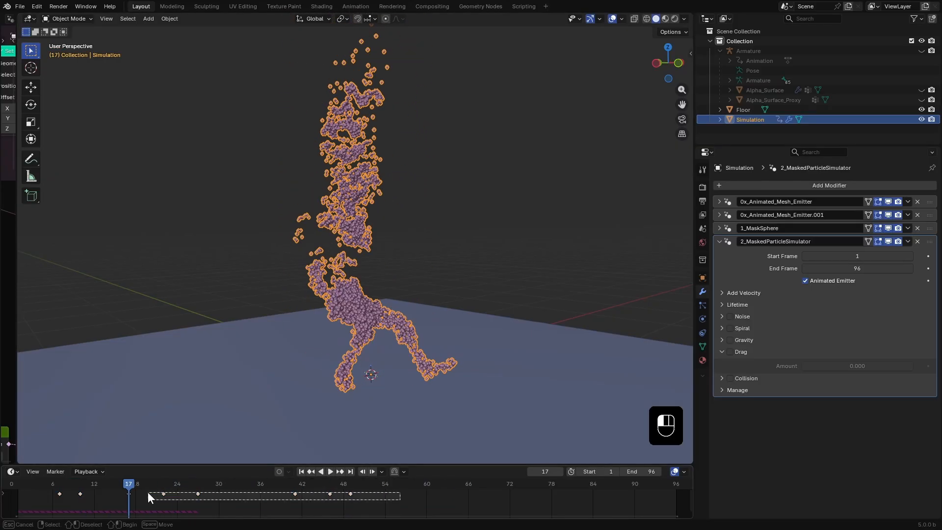
key("s")
left_click(390, 483)
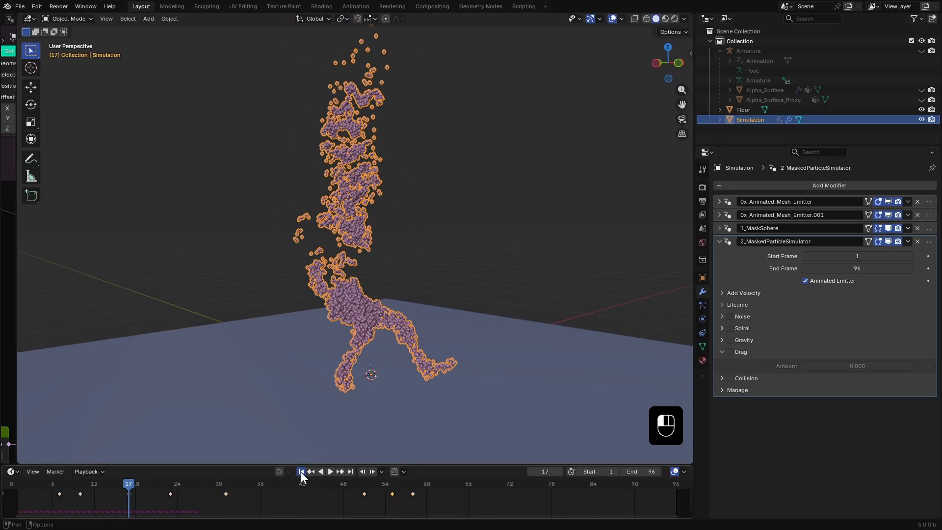
key("ctrl+z")
key("ctrl+z")
key("ctrl+z")
key("shift+Left")
key("space")
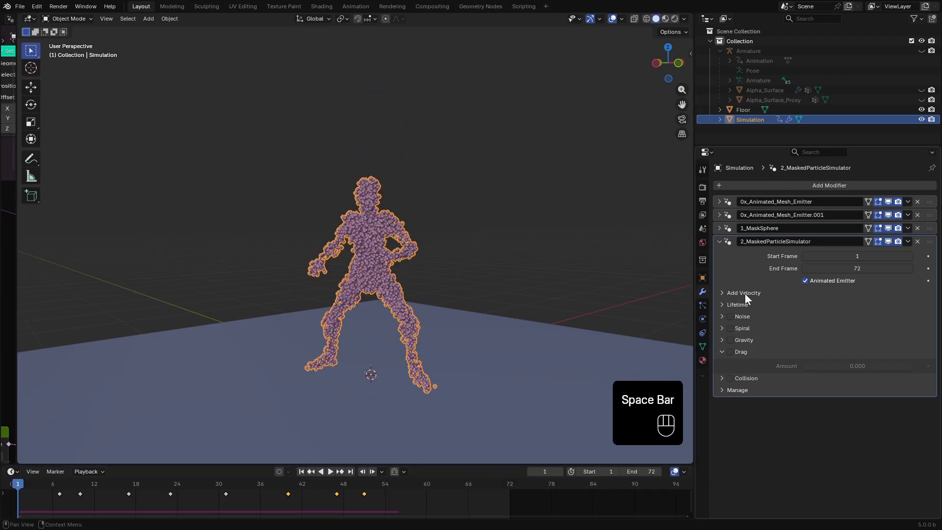
Set the simulator's added velocity to -0.013 in Y and 0.025 in Z, and play the simulation
left_click(743, 293)
double_click(889, 338)
type(".025")
key("Return")
left_click_drag(876, 328, 863, 329, "shift")
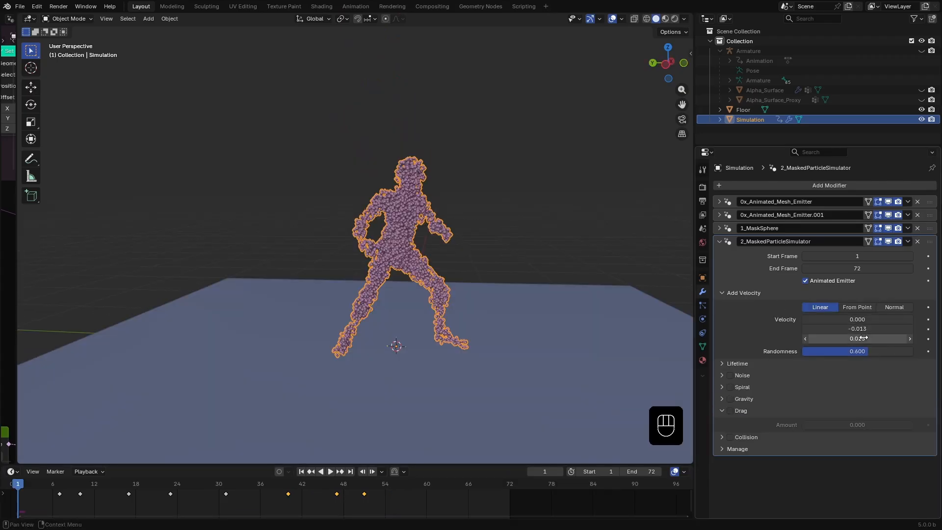
key("space")
key("space")
Enable Noise in the masked particle simulator and play the simulation
left_click(731, 292)
left_click(721, 304)
left_click(721, 304)
left_click(721, 316)
left_click(730, 316)
key("space")
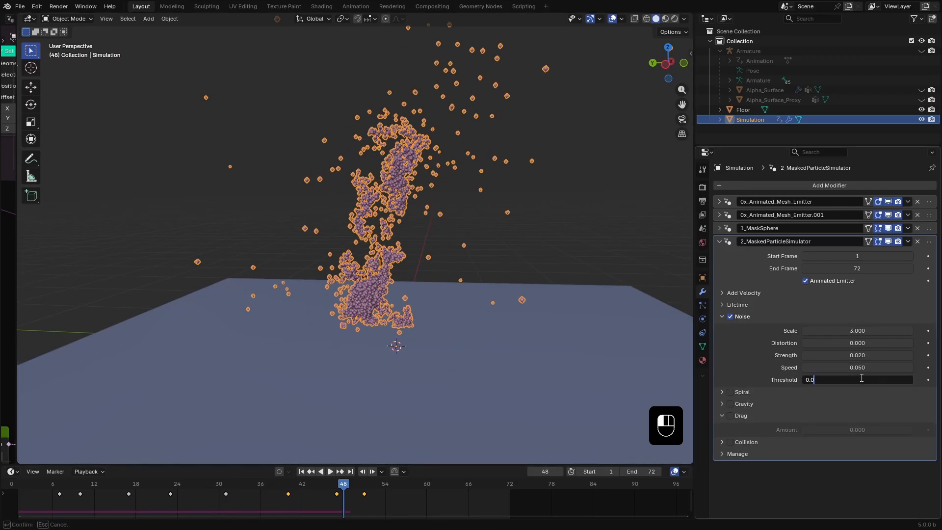
Set a new threshold for the simulator's Noise and replay the simulation to check the particle motion
key("Return")
key("space")
key("space")
key("space")
left_click(721, 316)
Disable 0x_Animated_Mesh_Emitter.001 in the viewport and replay the simulation from frame 1
left_click(719, 242)
left_click(887, 215)
left_click(301, 471)
left_click(719, 241)
key("space")
key("space")
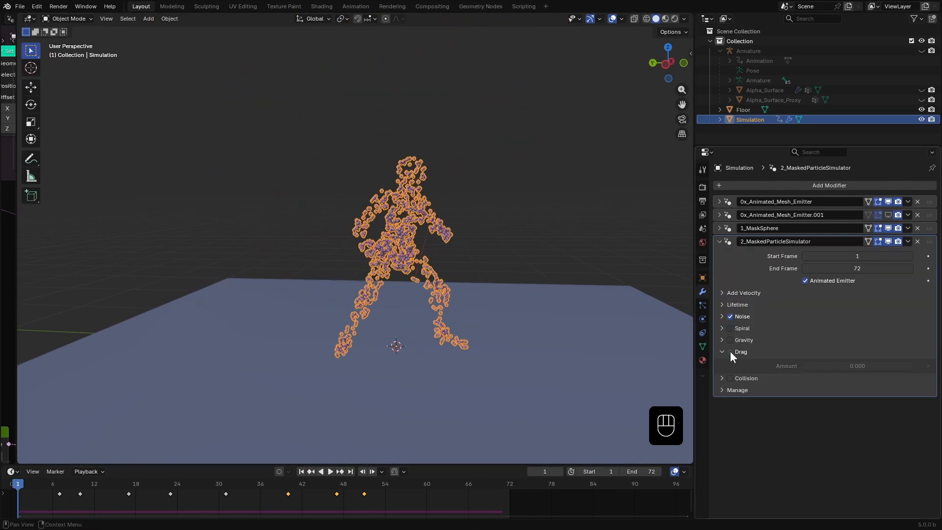
Enable Drag in the masked particle simulator, raise its amount slightly and play the simulation
left_click(730, 351)
left_click_drag(804, 366, 813, 366)
key("space")
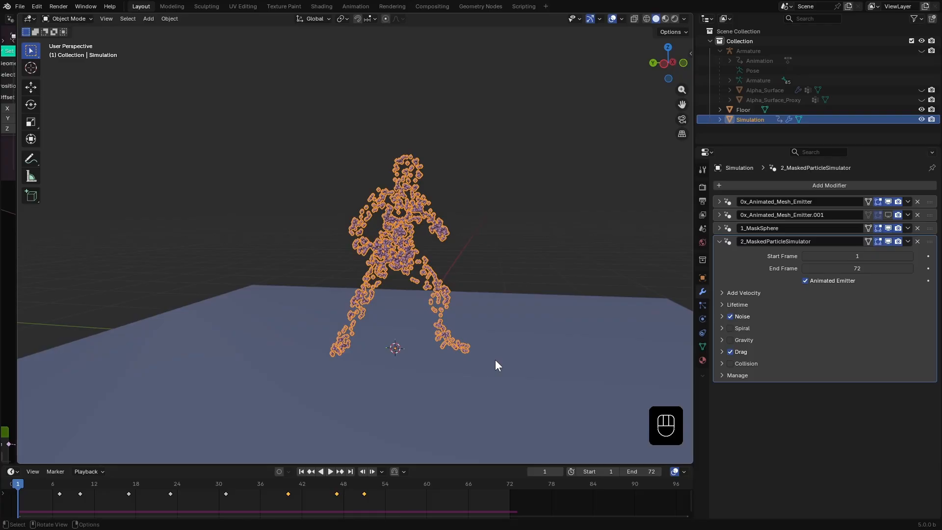
Move the Floor object into a new collection named 1
middle_click_drag(496, 360, 495, 360)
left_click(510, 328)
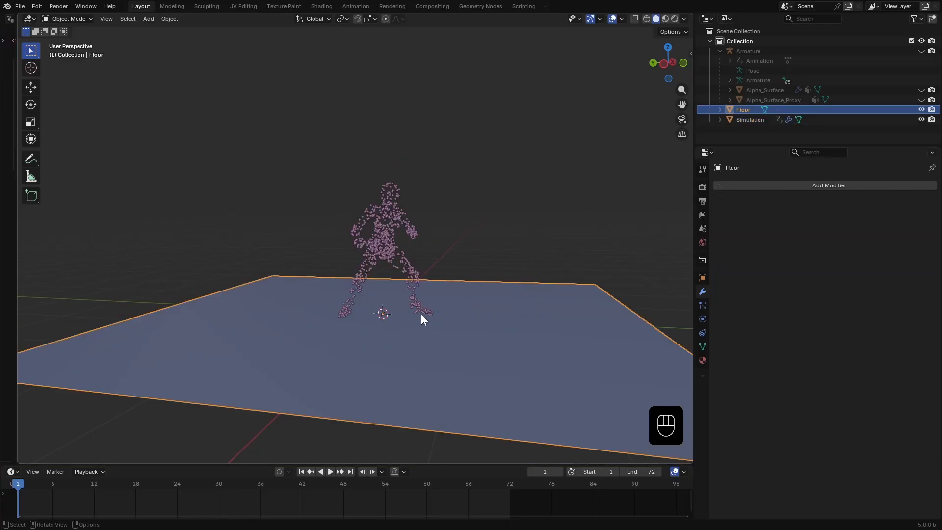
key("m")
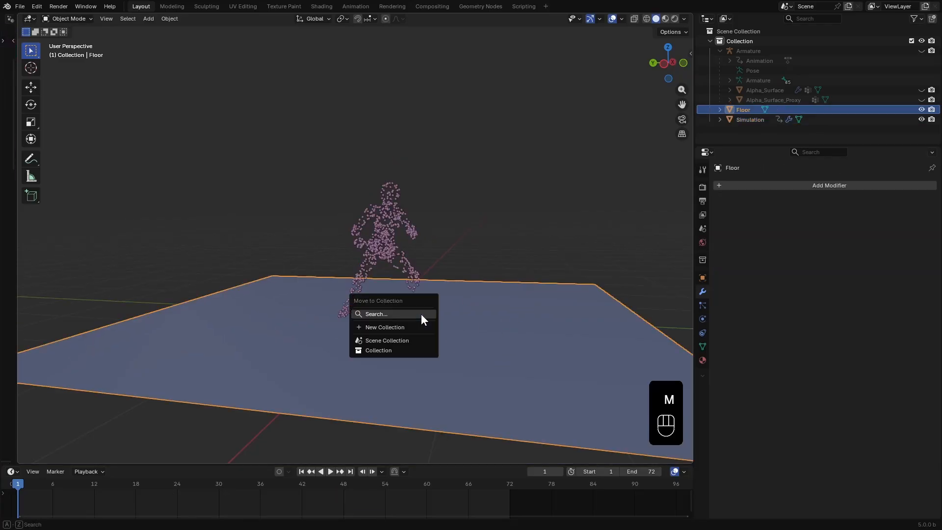
left_click(385, 330)
type("1")
left_click(372, 349)
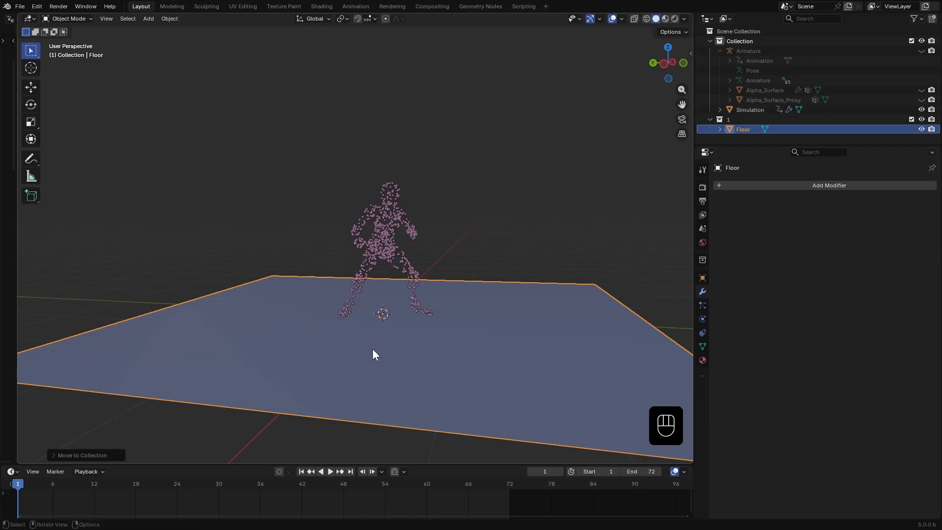
Enable Collision in the Simulation object's 2_MaskedParticleSimulator and set its collision collection to 1
left_click(740, 110)
left_click(721, 363)
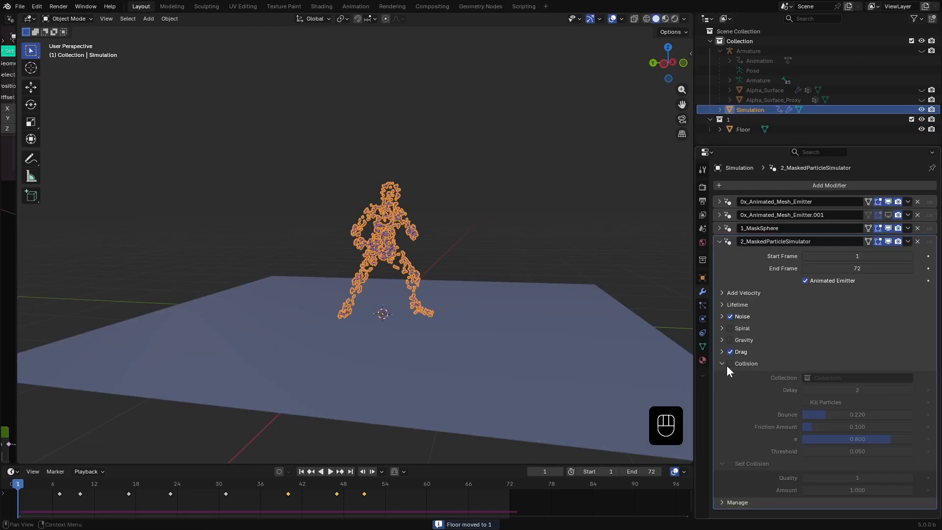
left_click(730, 363)
left_click(824, 377)
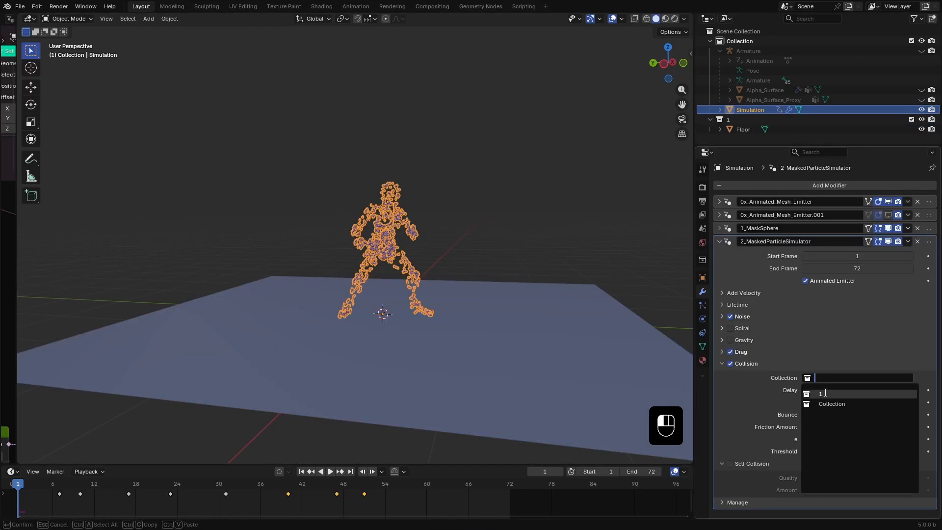
left_click(825, 393)
Set the collision threshold to 0.017, lower the friction amount and bounce, and play the simulation
left_click_drag(857, 451, 877, 449, "shift")
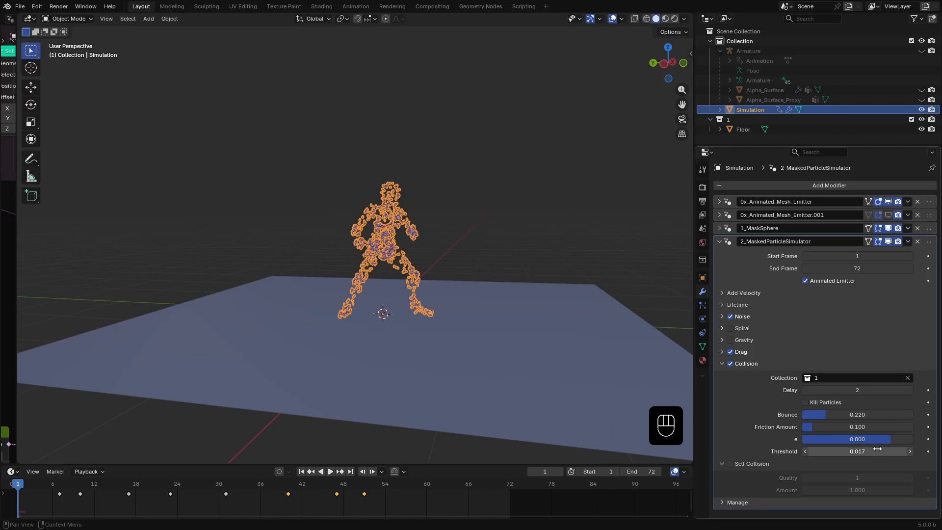
left_click_drag(806, 427, 803, 426)
left_click_drag(826, 414, 805, 415)
key("space")
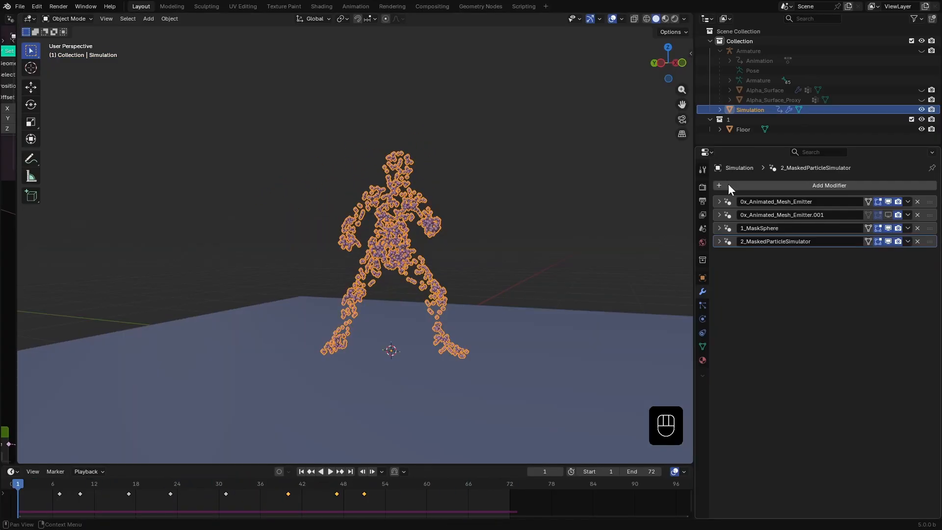
Add the ParticleFXs 9_PointCloudRenderer modifier to the Simulation object
left_click(726, 185)
mouse_move(680, 174)
mouse_move(804, 173)
mouse_move(866, 213)
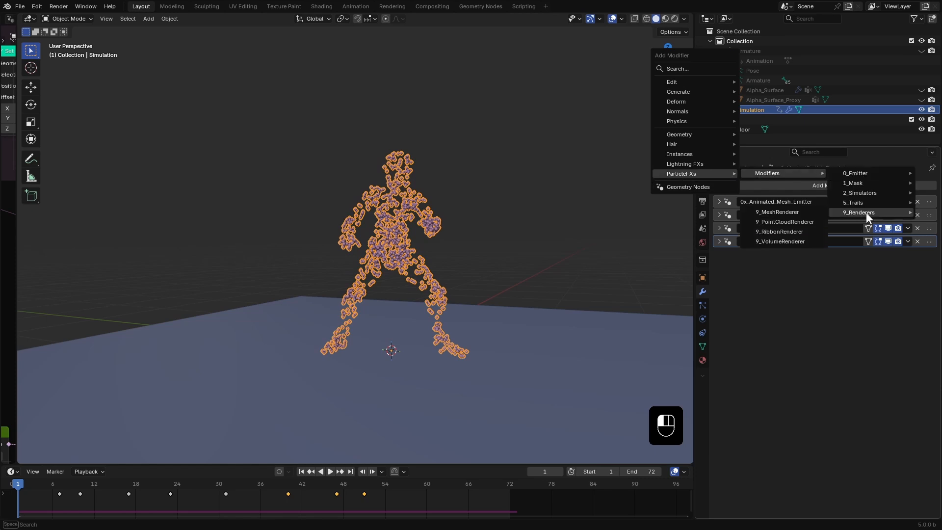
left_click(772, 221)
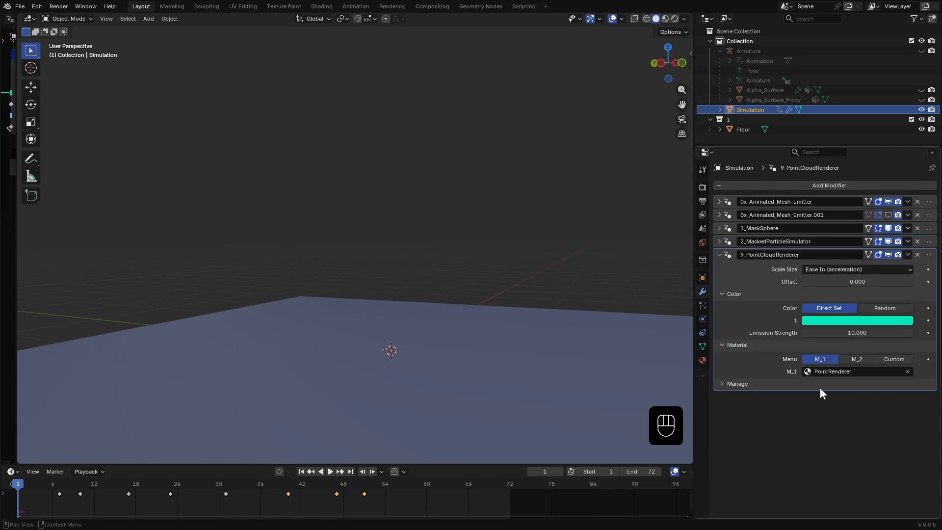
Set the point cloud renderer's Scale Size to Ease In Out (deceleration) and play the simulation
left_click(818, 270)
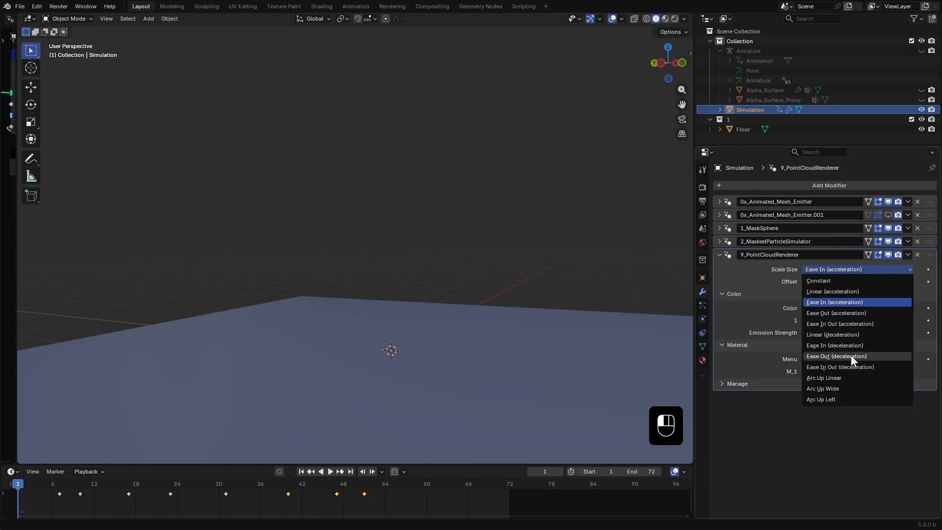
left_click(826, 367)
key("space")
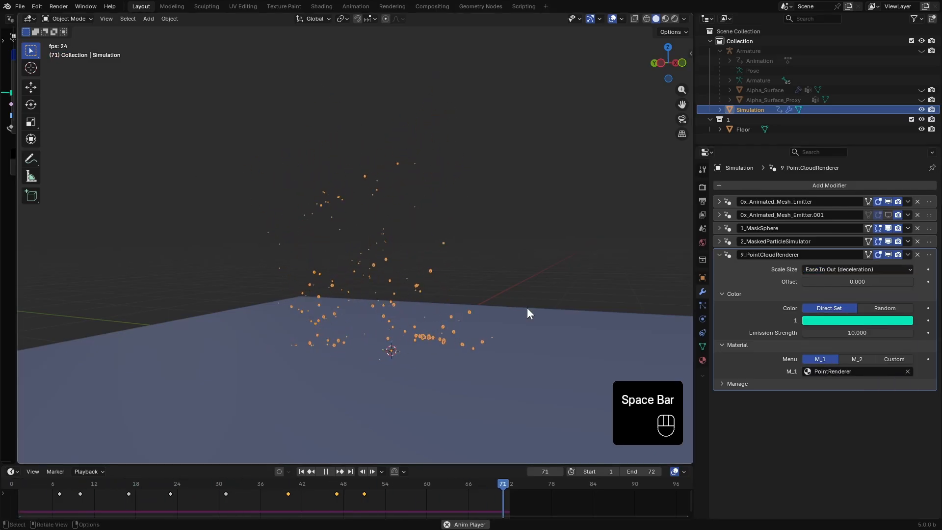
key("Escape")
left_click(718, 255)
Set the particle radius of 0x_Animated_Mesh_Emitter to 0.005 m and look at the character up close
left_click(719, 201)
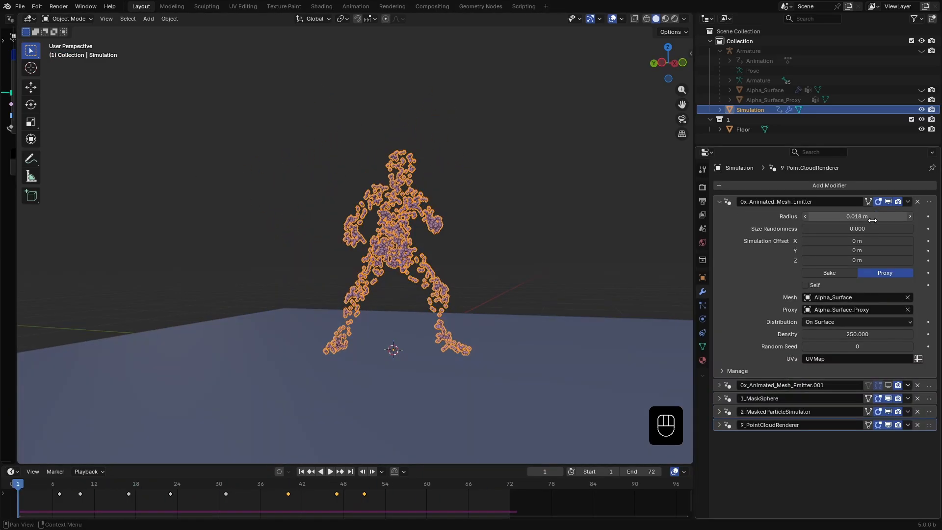
left_click_drag(875, 218, 814, 218, "shift")
left_click(516, 267)
scroll(517, 267, "up", 3)
middle_click_drag(517, 267, 493, 264)
left_click(463, 221)
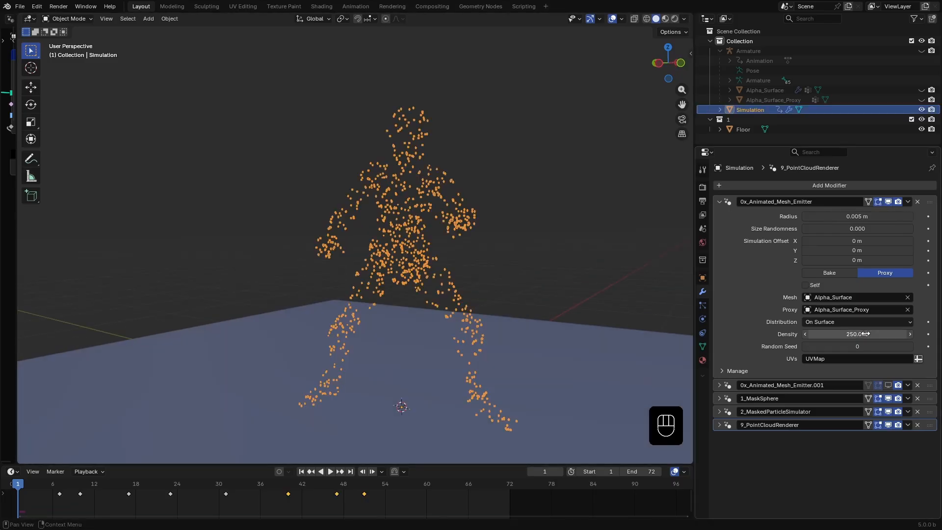
Set the surface emitter's density to 5000 and its size randomness to about 0.934
left_click(865, 334)
type("2000")
left_click(507, 225)
left_click(507, 225)
middle_click_drag(507, 224, 529, 222)
left_click(815, 333)
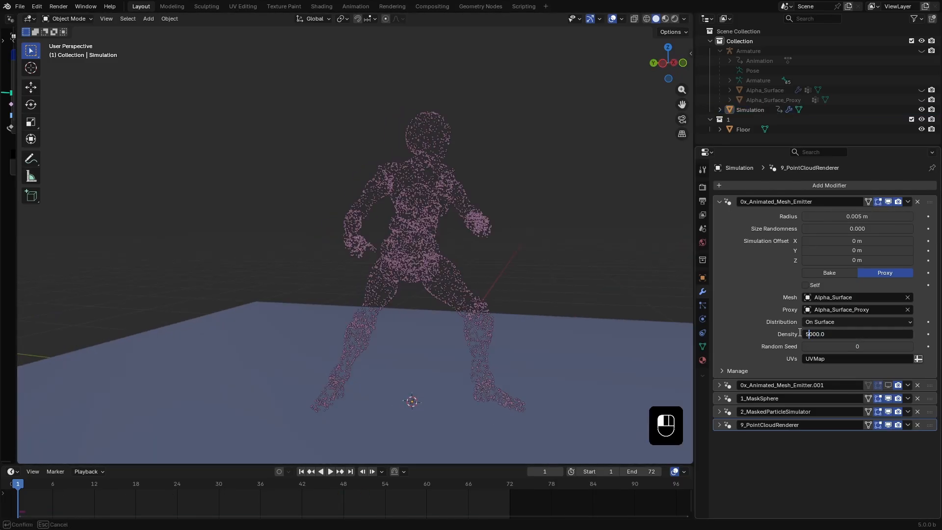
left_click_drag(814, 228, 899, 229)
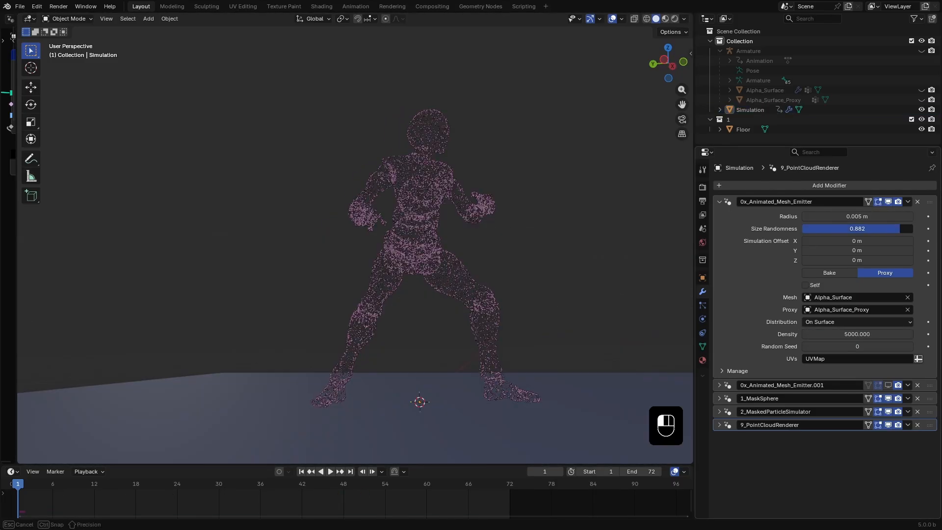
Copy the radius and size randomness of the first emitter to 0x_Animated_Mesh_Emitter.001 and enable that emitter in the viewport
left_click(719, 384)
key("ctrl+c")
key("ctrl+v")
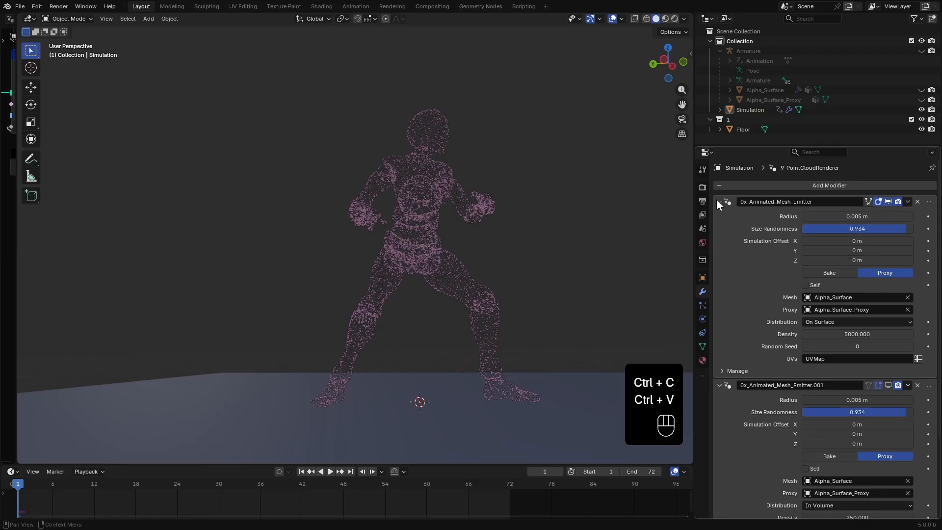
left_click(720, 202)
left_click(888, 215)
Set the volume emitter's voxel amount to 128, raise its density and play the simulation
left_click(858, 360)
type("128")
left_click(863, 347)
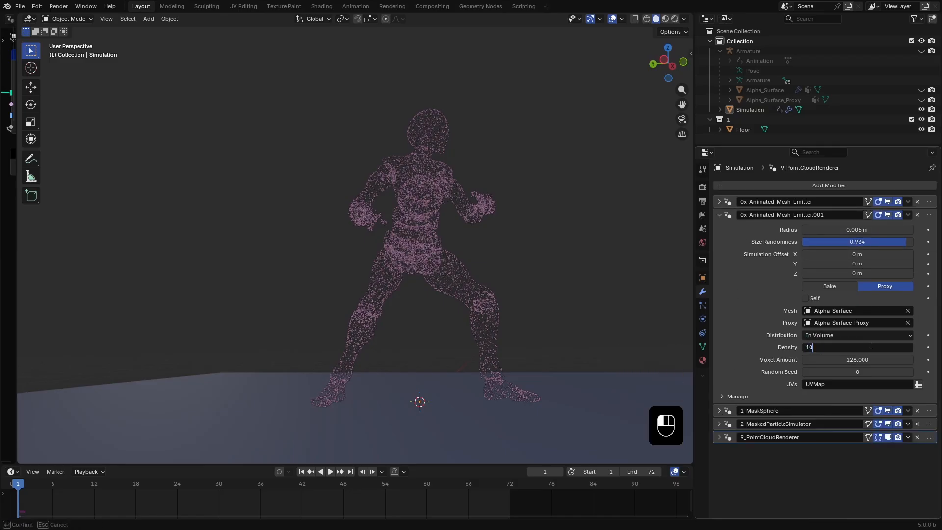
type("2000")
key("Return")
key("space")
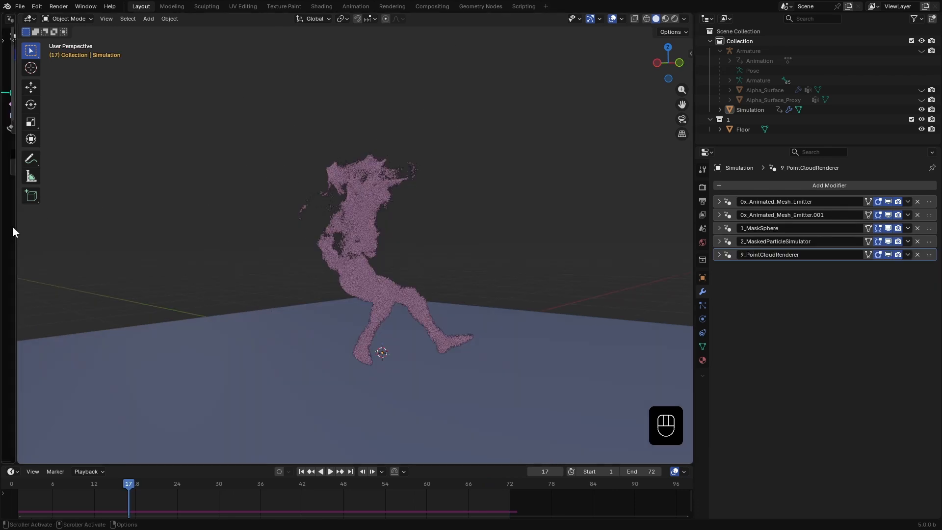
Widen the node editor beside the viewport and expand the 9_PointCloudRenderer settings
left_click_drag(13, 225, 305, 235)
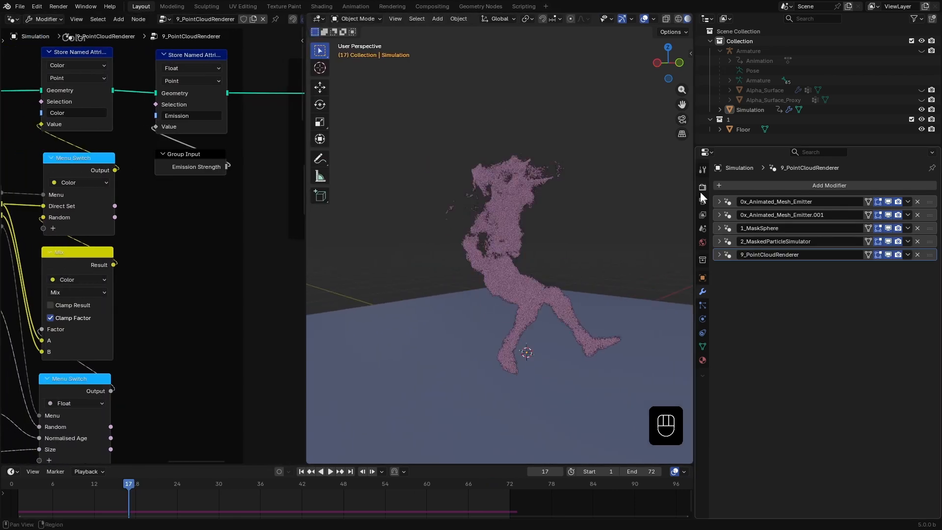
left_click(719, 254)
scroll(677, 14, "down", 2)
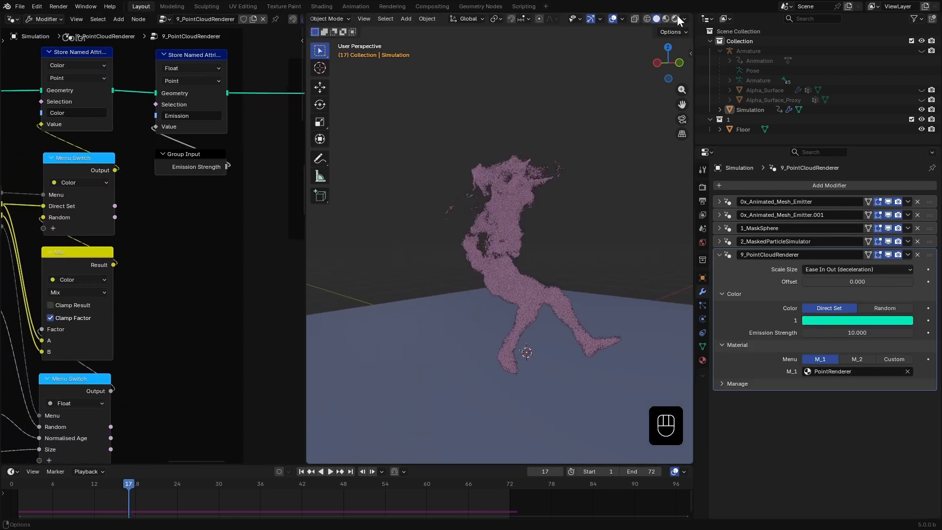
Show the viewport in rendered shading with Scene World off and set the render engine to Cycles
left_click(675, 18)
left_click(684, 18)
left_click(628, 78)
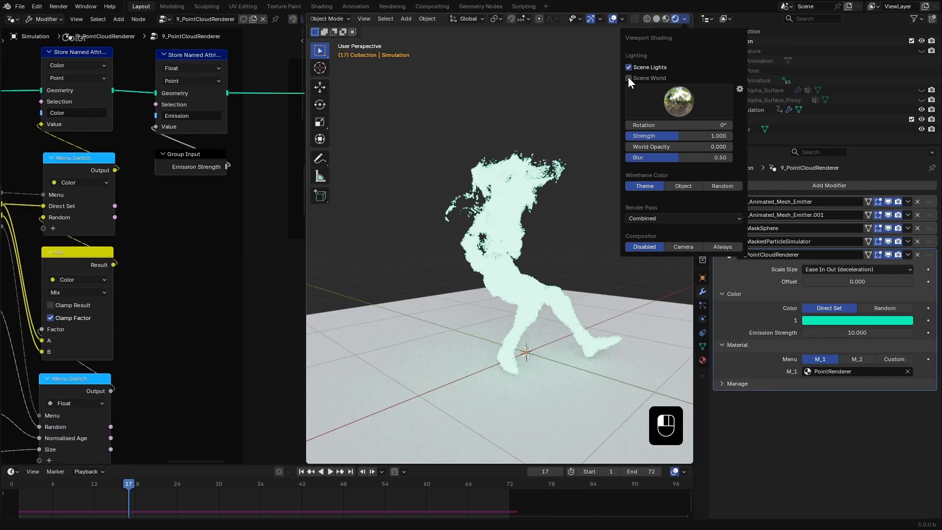
left_click(702, 186)
left_click(834, 185)
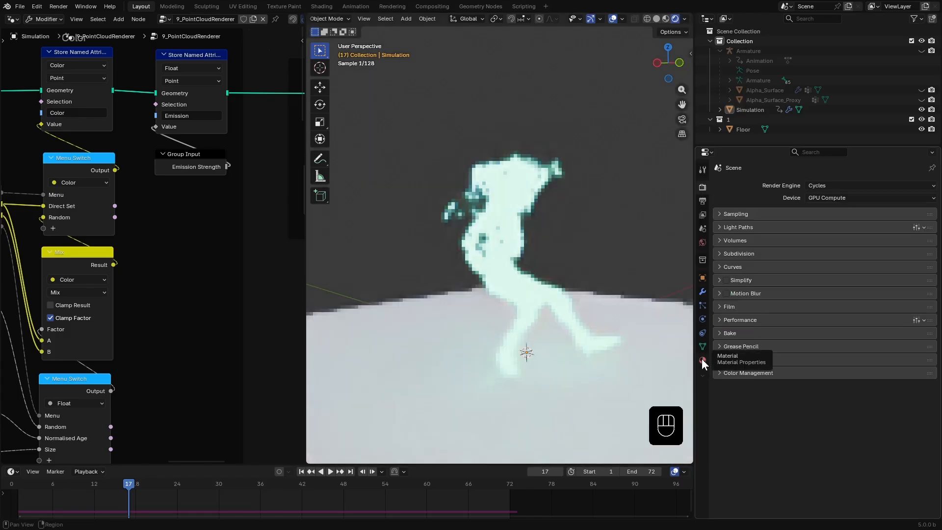
Turn the node editor into a wider Shader Editor and assign the PointRenderer material to the Simulation object
left_click(702, 359)
left_click(702, 291)
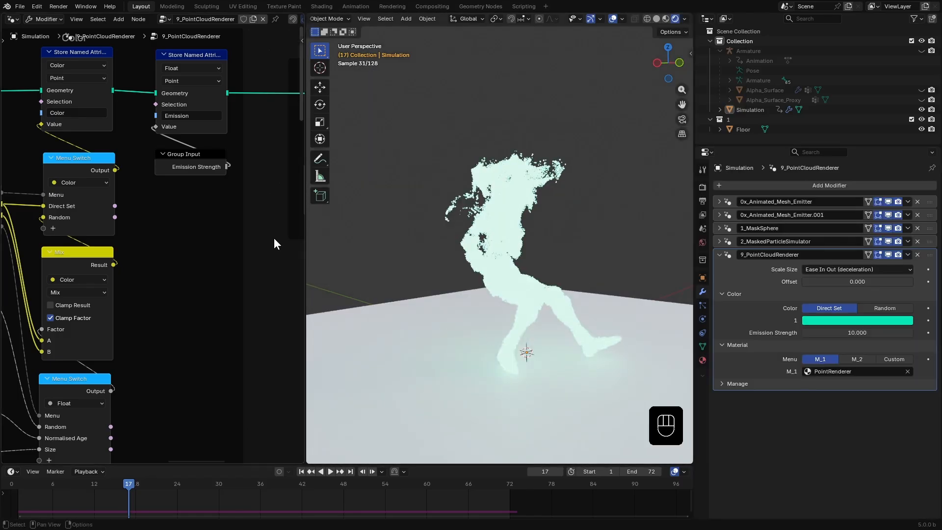
left_click(12, 19)
left_click(67, 109)
left_click_drag(304, 225, 341, 225)
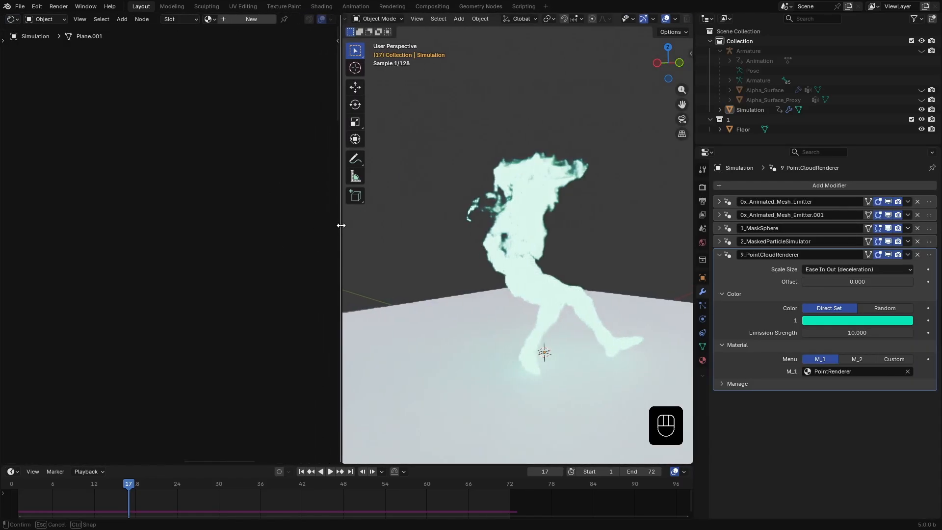
left_click(208, 18)
left_click(239, 54)
Add a Principled BSDF to the PointRenderer material and connect it to the Material Output's Surface
middle_click_drag(254, 225, 178, 263)
scroll(196, 253, "down", 2)
key("shift+a")
mouse_move(207, 272)
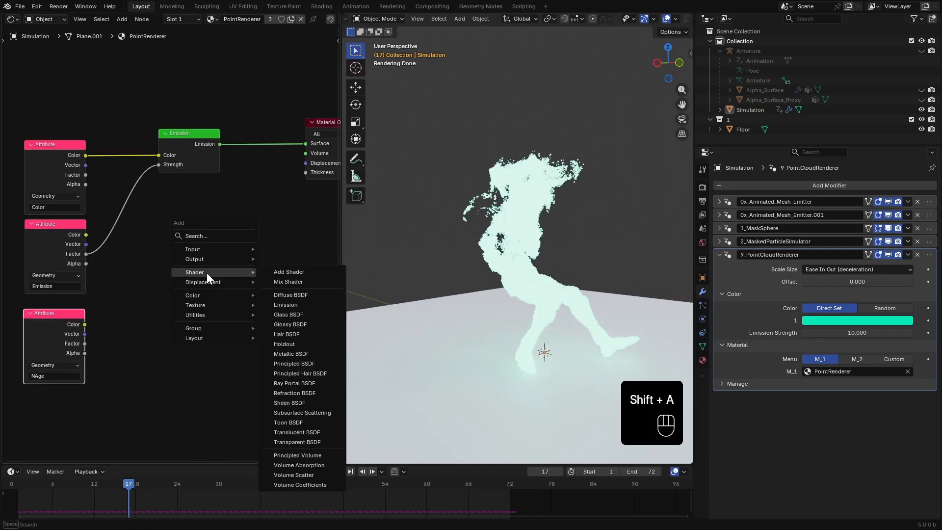
left_click(302, 364)
left_click_drag(303, 142, 305, 143)
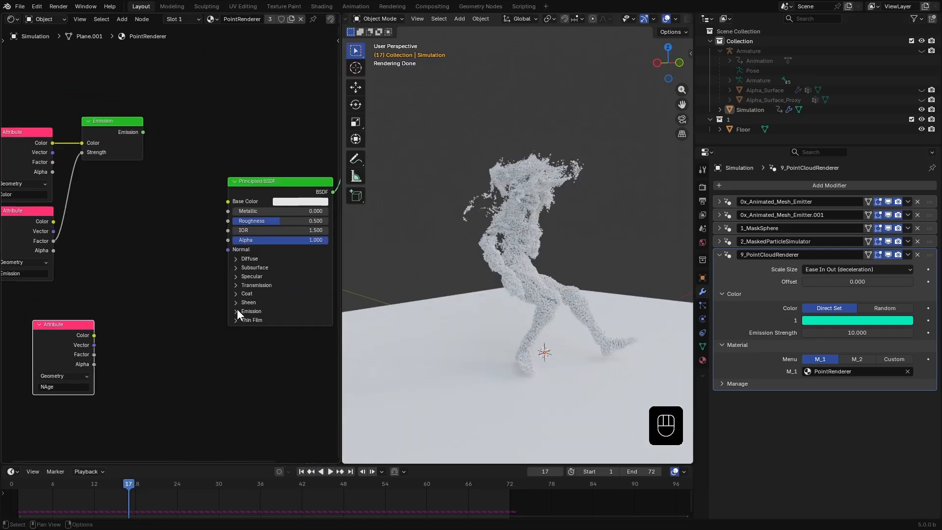
Expand the Principled BSDF's Emission settings and add a Float Curve fed by the NAge attribute's Factor
left_click(237, 311)
middle_click_drag(206, 324, 224, 299)
left_click_drag(101, 336, 66, 356)
left_click_drag(77, 354, 112, 356)
type("f")
key("Return")
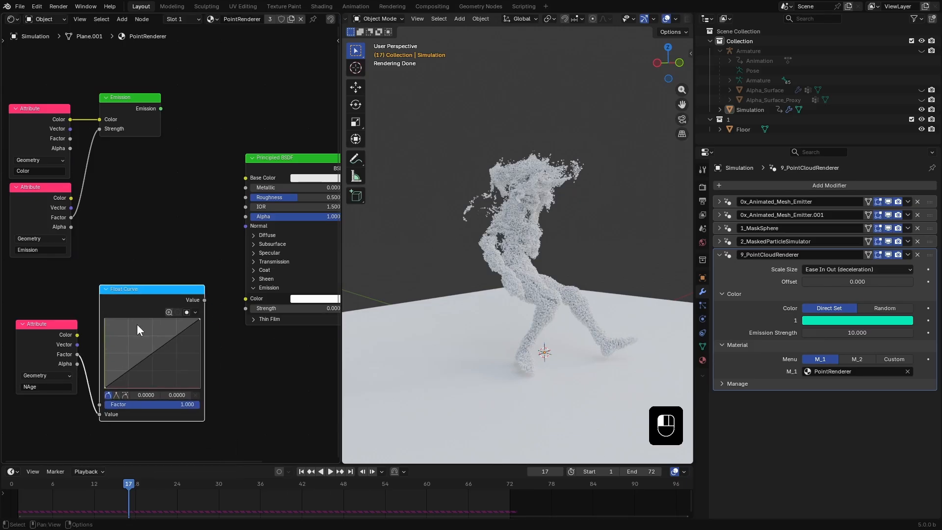
Add a Math Multiply node that multiplies the Emission attribute's Factor by the Float Curve's value
left_click(132, 319)
left_click_drag(190, 281, 191, 282)
type("mu")
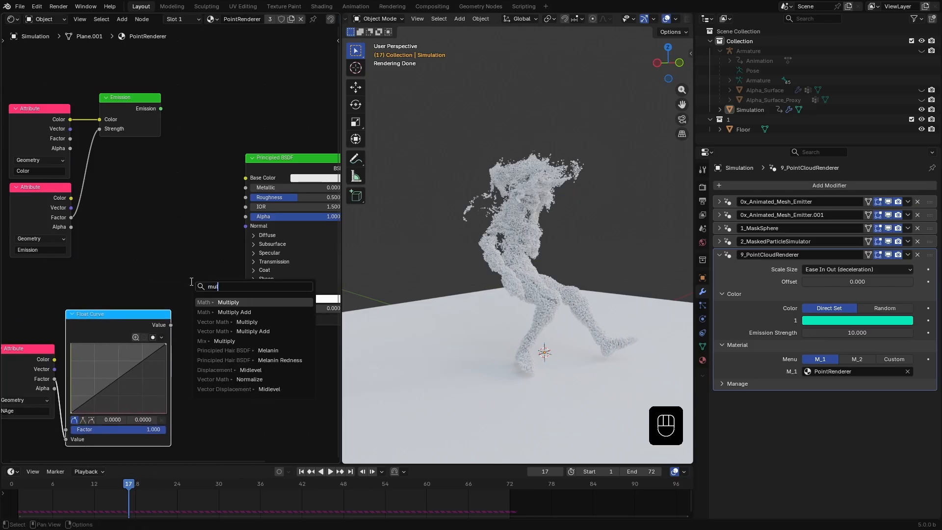
type("l")
key("Return")
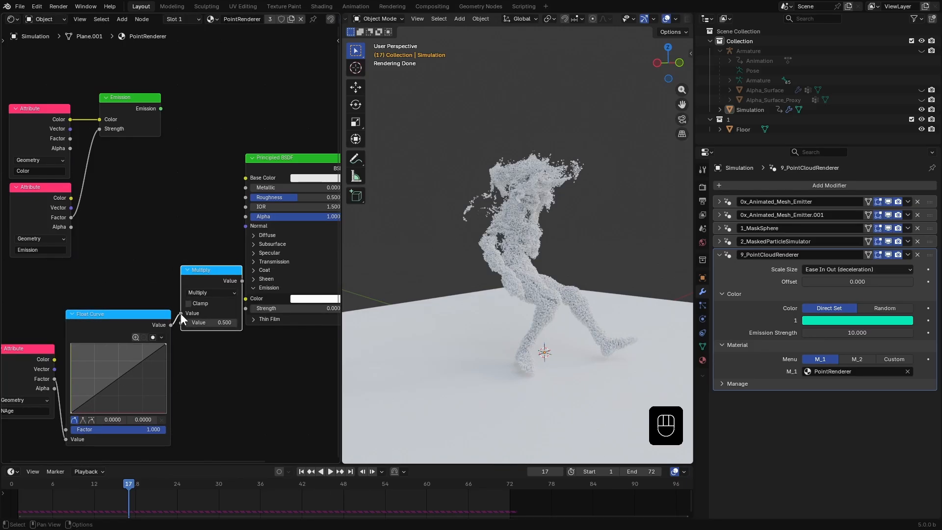
left_click_drag(168, 249, 180, 313)
middle_click_drag(276, 341, 190, 346)
left_click_drag(191, 323, 205, 315)
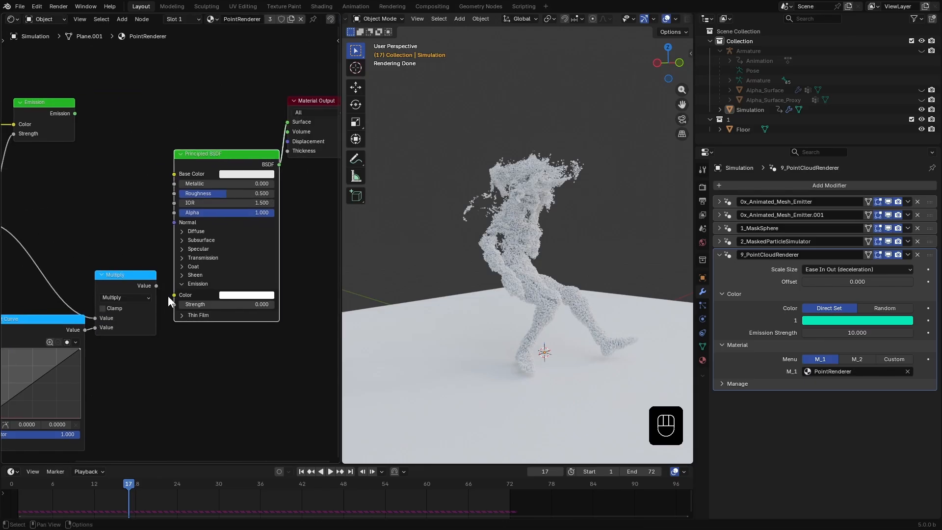
Connect the Multiply result to the Principled BSDF's emission strength and set the emission color to red
middle_click_drag(209, 345, 271, 338)
left_click_drag(201, 285, 204, 290)
left_click(303, 290)
left_click_drag(318, 194, 316, 201)
Reshape the Float Curve to rise steeply, with a control point at about 0.43, 0.82
middle_click_drag(144, 346, 180, 343)
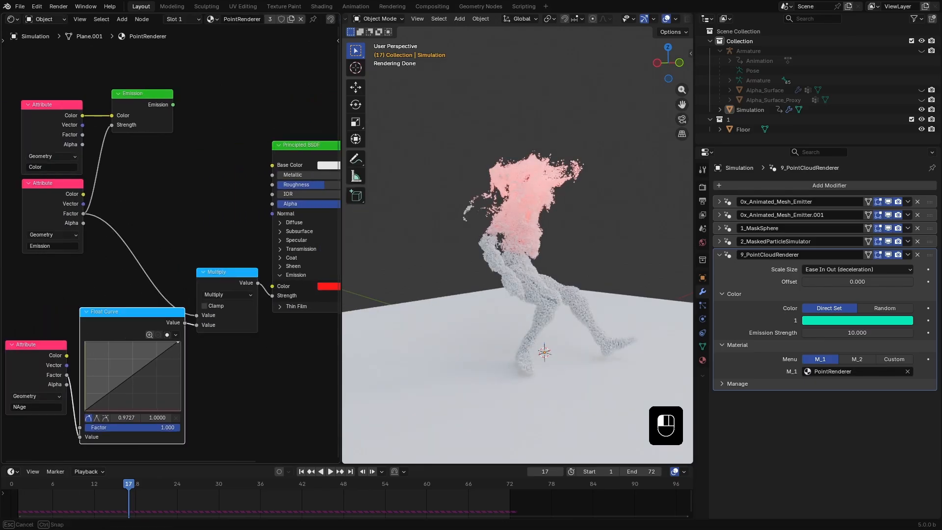
left_click_drag(179, 342, 131, 342)
left_click_drag(93, 382, 94, 399)
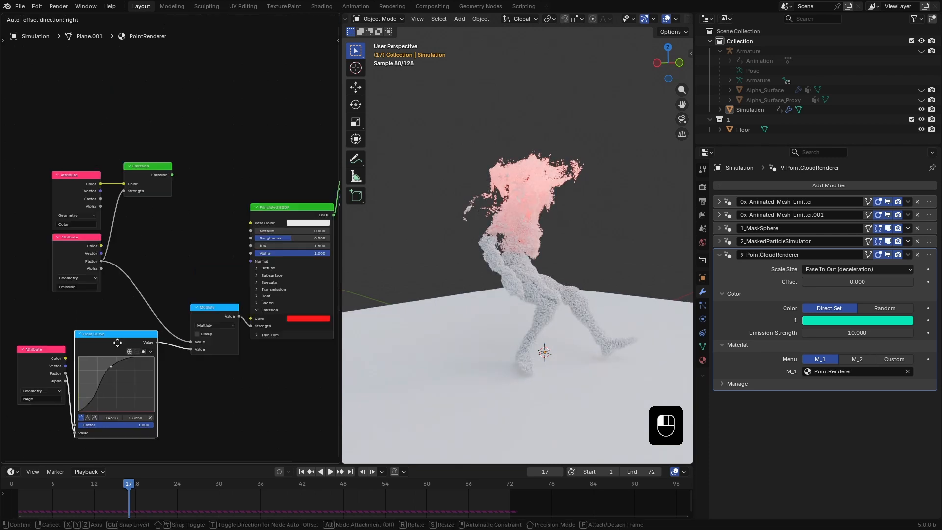
Add a Mix node driven by the Float Curve's value and set its data type to Color
left_click_drag(157, 342, 187, 229)
type("mix")
left_click(206, 248)
left_click(205, 227)
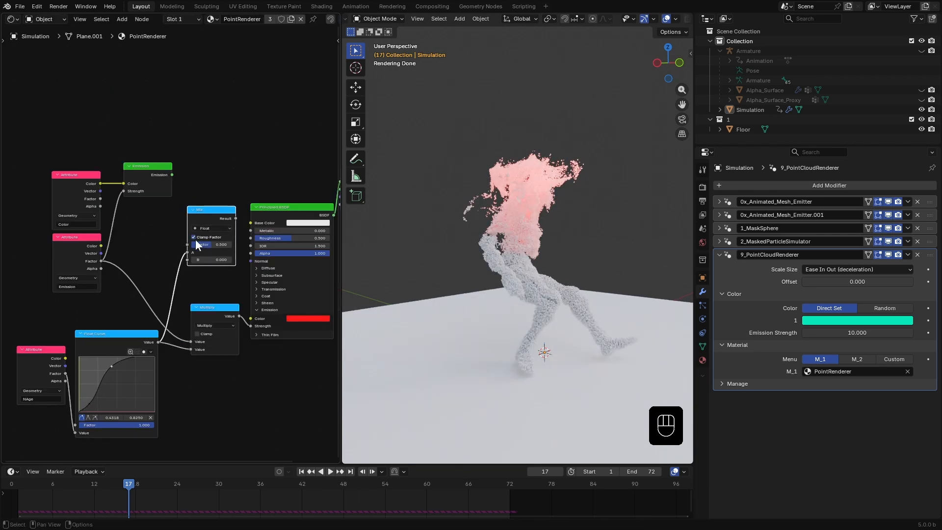
Set the Mix node's A color to white and its B color to a very dark red
left_click(216, 269)
left_click_drag(271, 167, 272, 147)
left_click(222, 276)
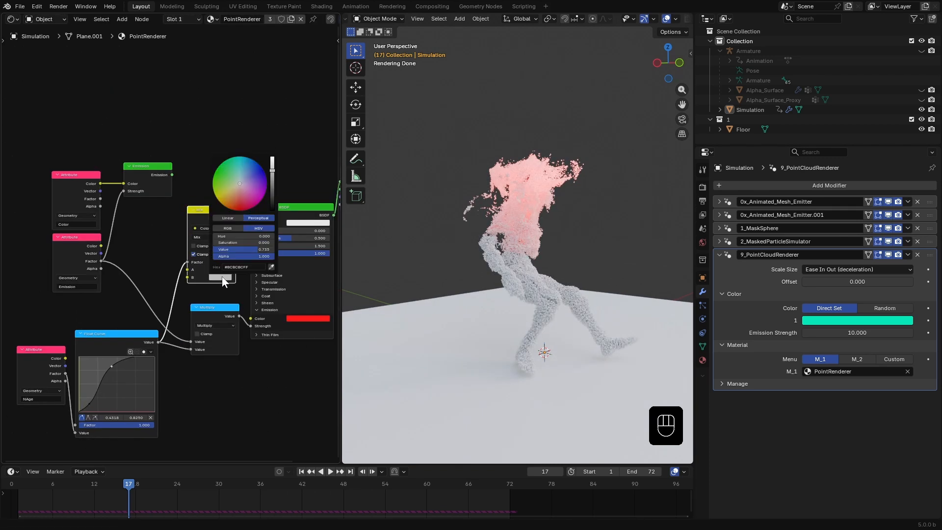
left_click_drag(272, 193, 251, 223)
left_click(219, 277)
left_click(237, 205)
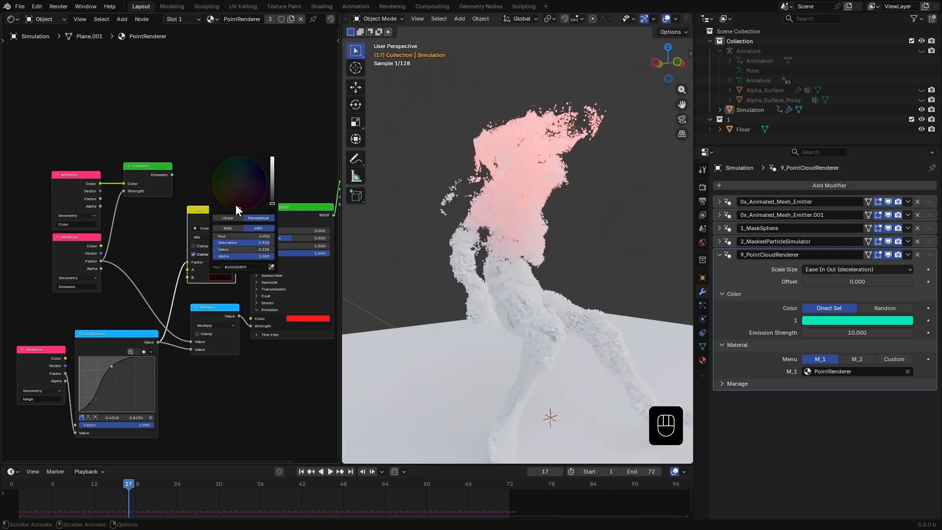
Feed the Mix result into the Principled BSDF's Base Color and lower its roughness to 0.277
left_click_drag(233, 280, 229, 265)
left_click_drag(291, 238, 278, 238)
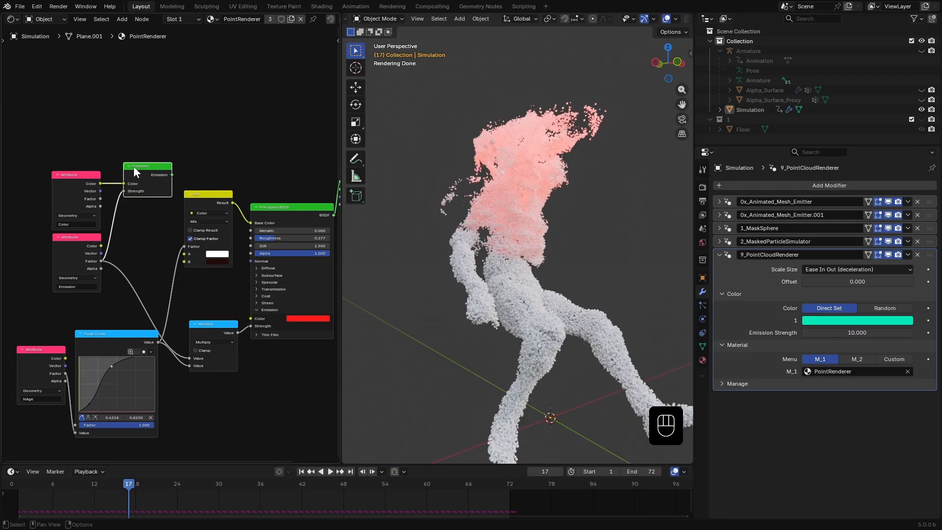
Delete the unused Emission node and connect the Color attribute's Color output to the Principled BSDF's emission color
left_click(133, 167)
key("x")
left_click_drag(67, 253, 109, 280)
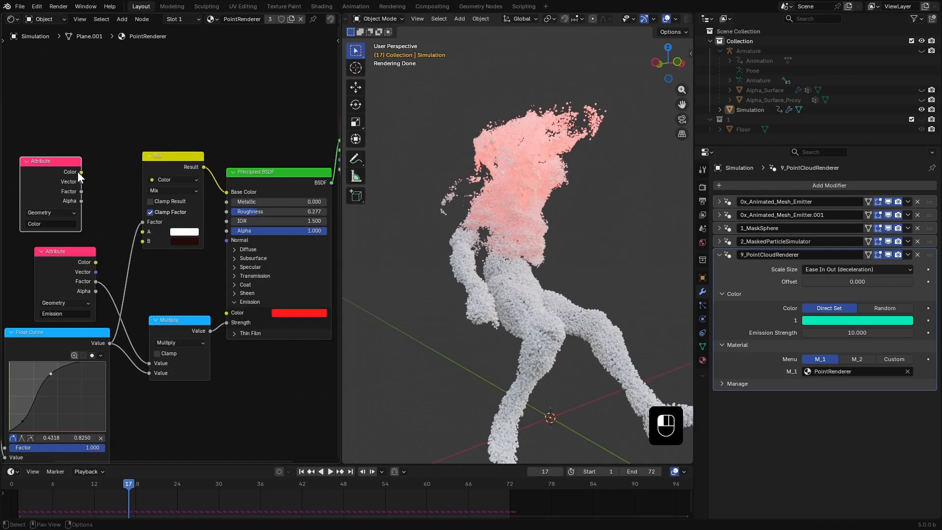
left_click_drag(81, 171, 225, 309)
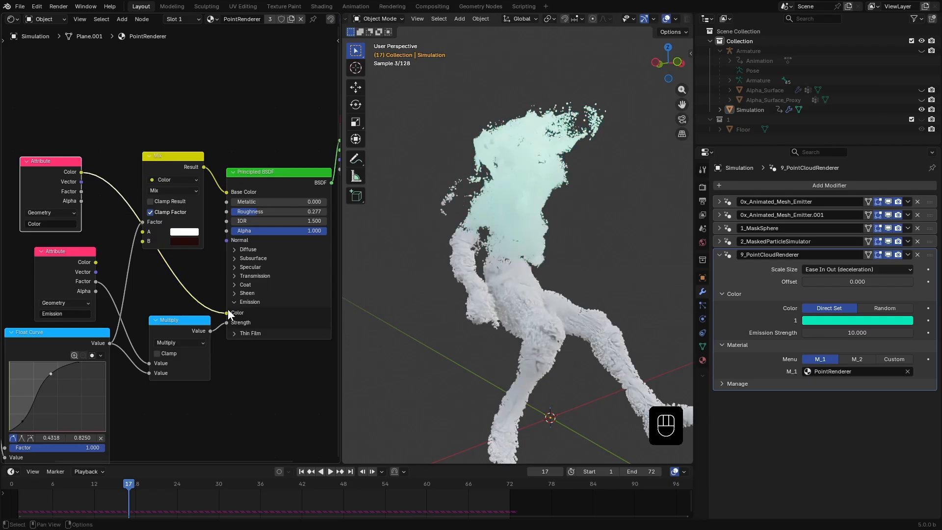
Set the PointCloudRenderer's color 1 to red and its Emission Strength to 100
left_click(845, 319)
left_click_drag(850, 151, 854, 222)
middle_click_drag(610, 262, 575, 251)
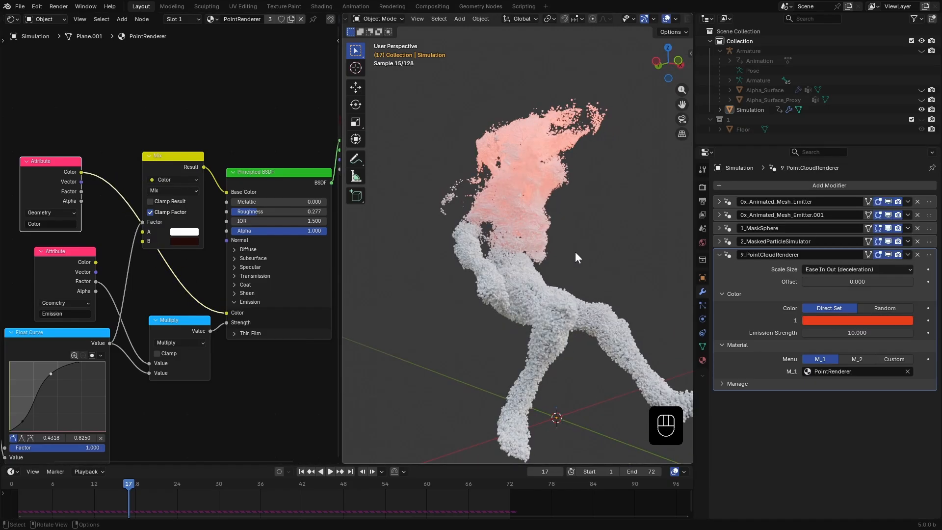
left_click(850, 320)
left_click(858, 223)
left_click(849, 332)
type("100")
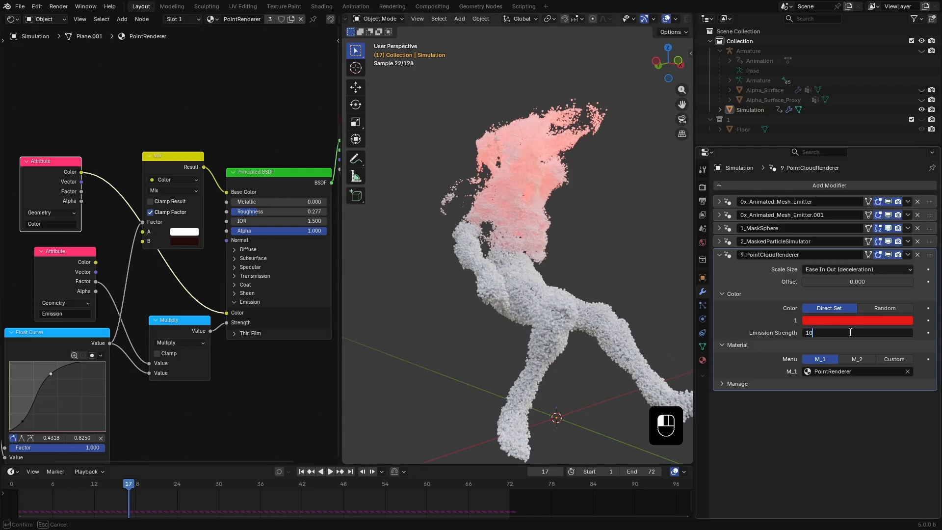
key("Return")
middle_click_drag(558, 251, 686, 251)
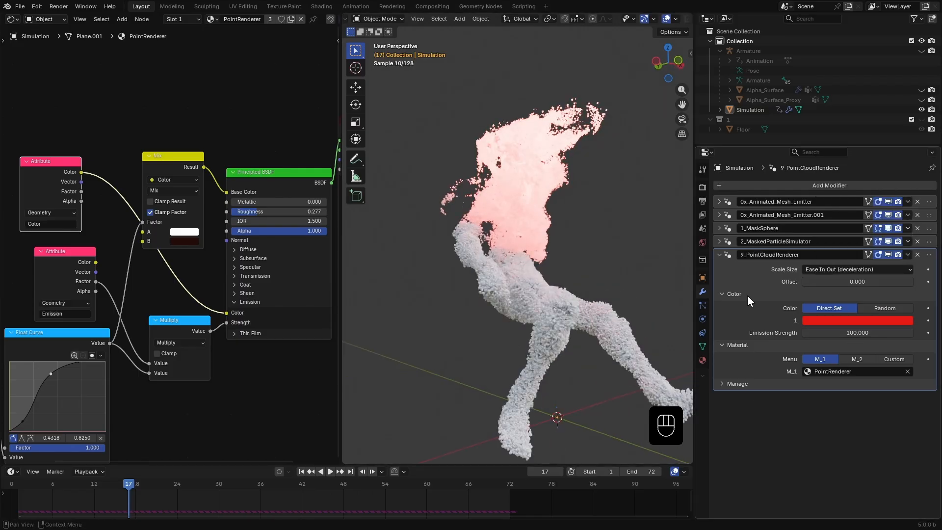
Switch the renderer's color mode to Random, set color 1 to crimson and color 2 to orange-red, and choose a random parameter
left_click(867, 308)
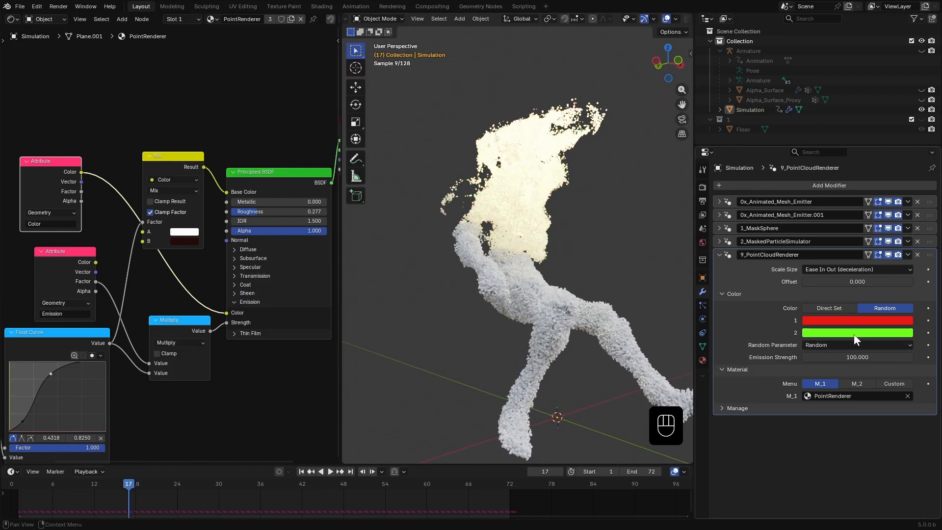
left_click(854, 320)
left_click(864, 152)
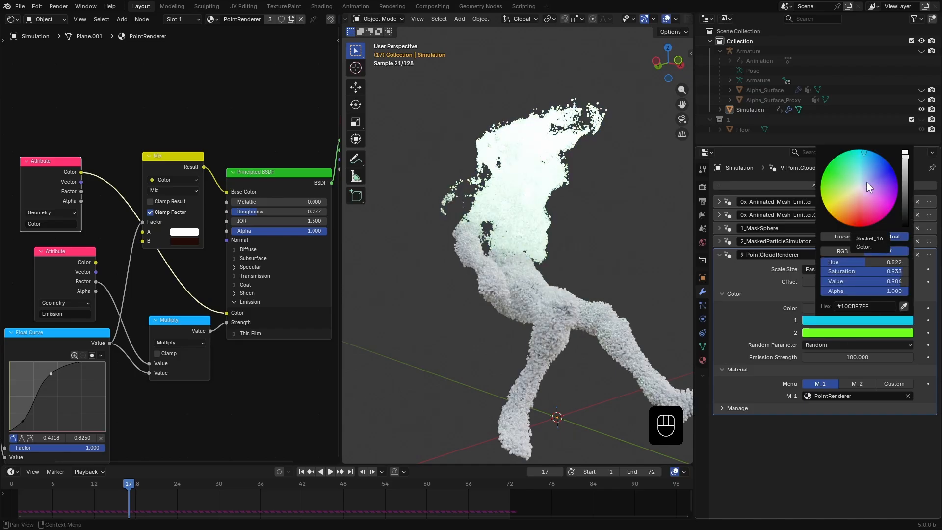
left_click(858, 221)
left_click(853, 332)
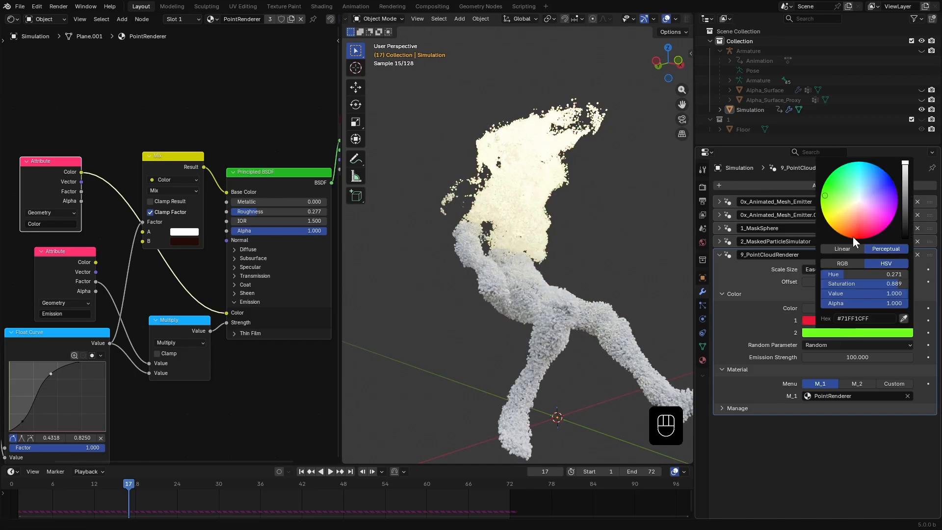
left_click_drag(852, 237, 848, 233)
left_click(831, 345)
left_click(825, 367)
Adjust the view settings in the scene's render properties, comparing several options on the glowing particles
left_click(702, 187)
left_click(770, 373)
left_click(821, 402)
left_click(829, 465)
middle_click_drag(574, 287, 605, 291)
left_click(823, 402)
left_click(822, 413)
left_click(818, 401)
left_click(827, 434)
Expand the first emitter modifier's settings, switch the viewport to solid shading and save the file
left_click(702, 291)
key("ctrl+s")
left_click(720, 201)
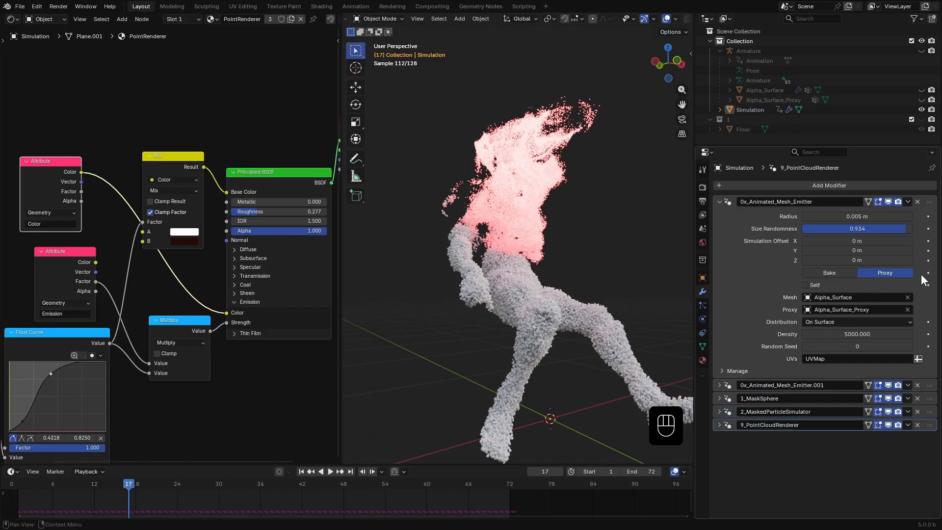
key("z")
left_click(616, 264)
key("ctrl+s")
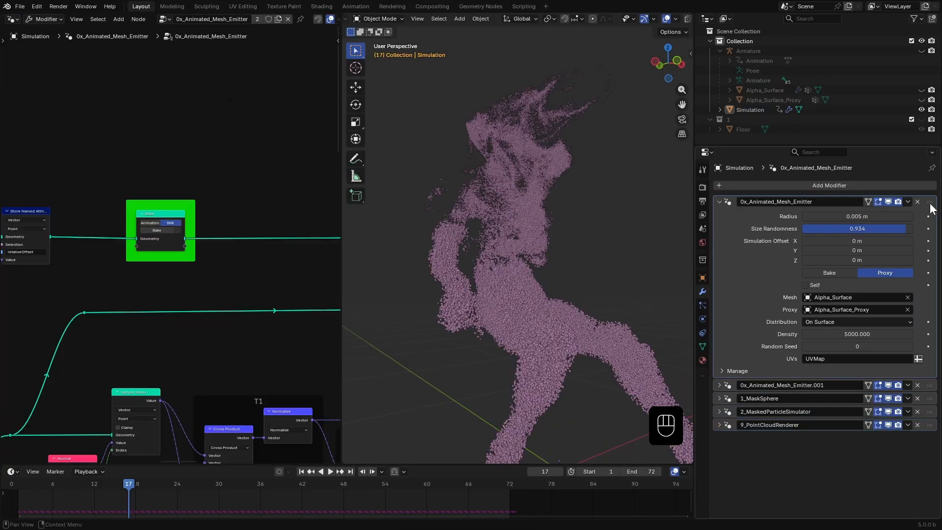
Bake the 0x_Animated_Mesh_Emitter's Bake node as a still at frame 1 and set the emitter from Proxy to Bake
scroll(313, 443, "up", 2)
left_click(301, 471)
left_click(154, 224)
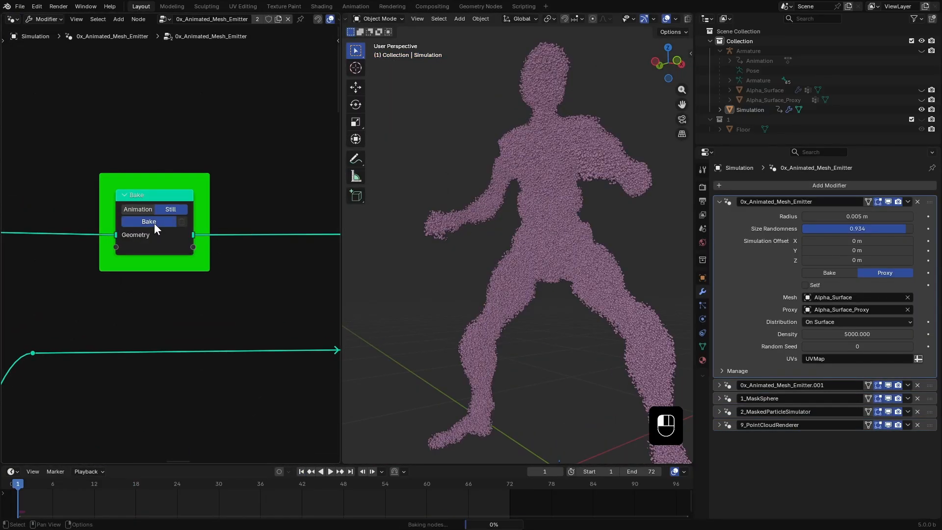
left_click(839, 272)
Set 0x_Animated_Mesh_Emitter.001 to Bake, bake its node, and play the simulation
left_click(719, 202)
left_click(719, 215)
left_click(829, 286)
left_click(158, 219)
key("space")
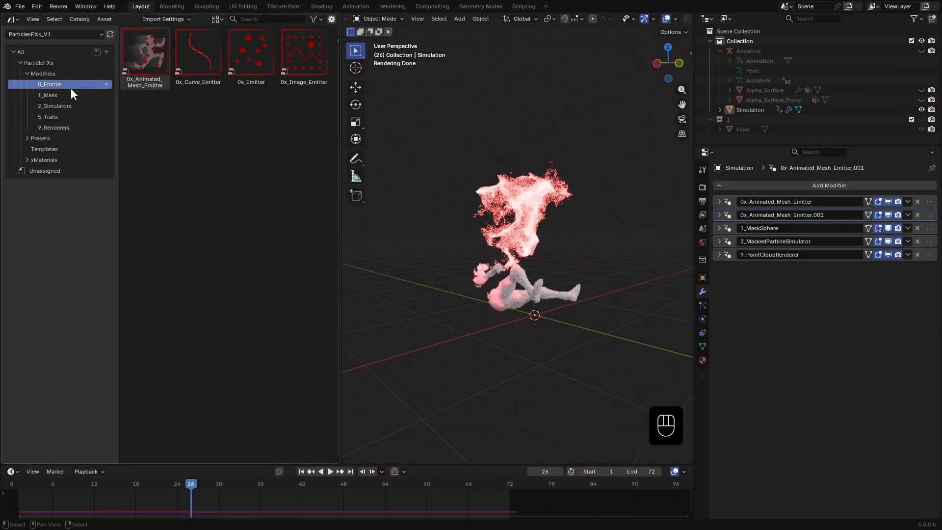
Look through the 1_Mask and 2_Simulators assets in the ParticlesFXs_V1 library
left_click(58, 92)
left_click(64, 107)
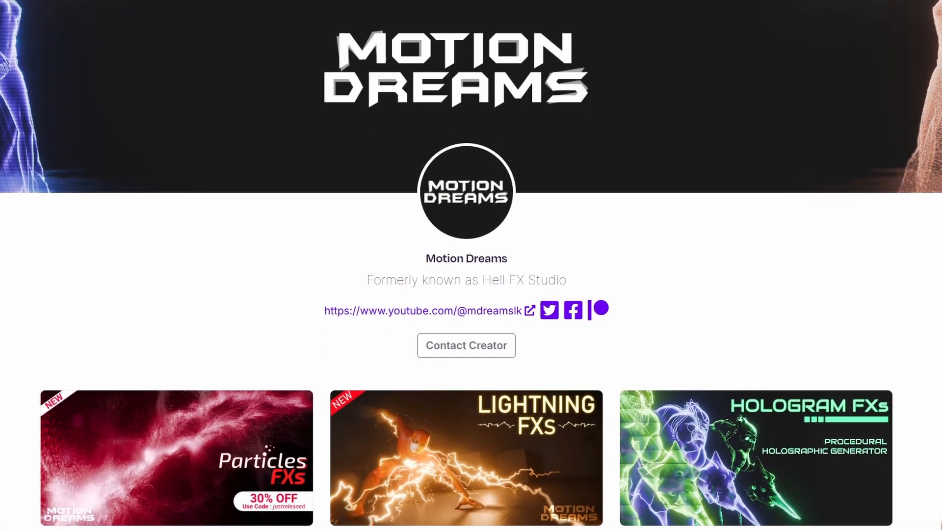
Switch to the Motion Dreams store page in the browser and look through its product listings
scroll(471, 264, "down", 5)
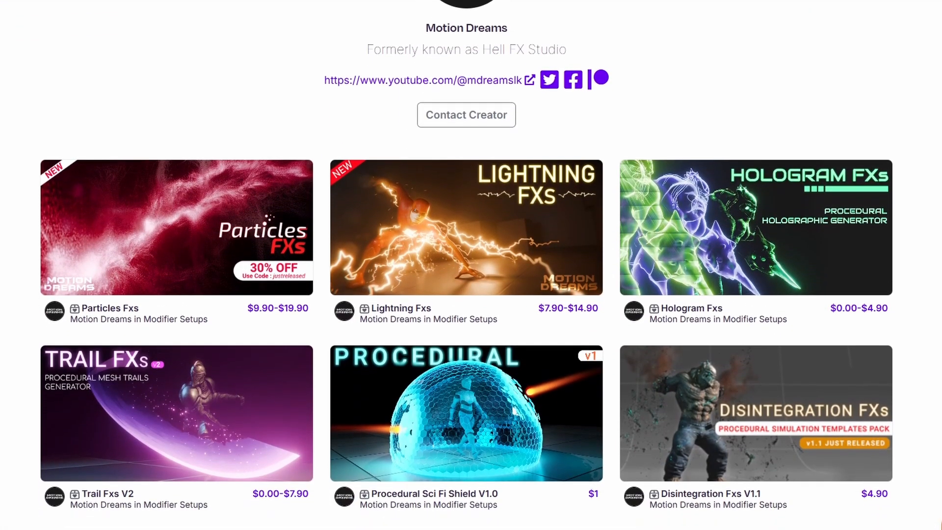
scroll(471, 264, "down", 3)
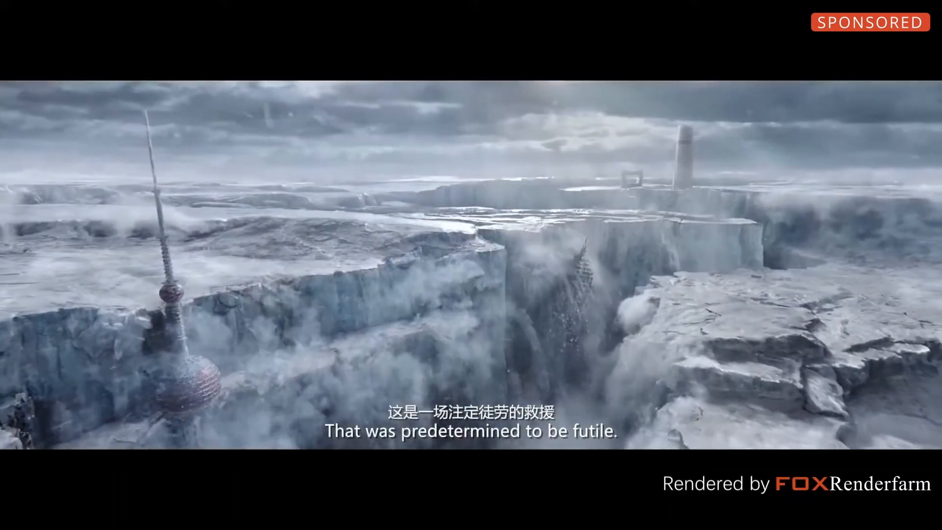